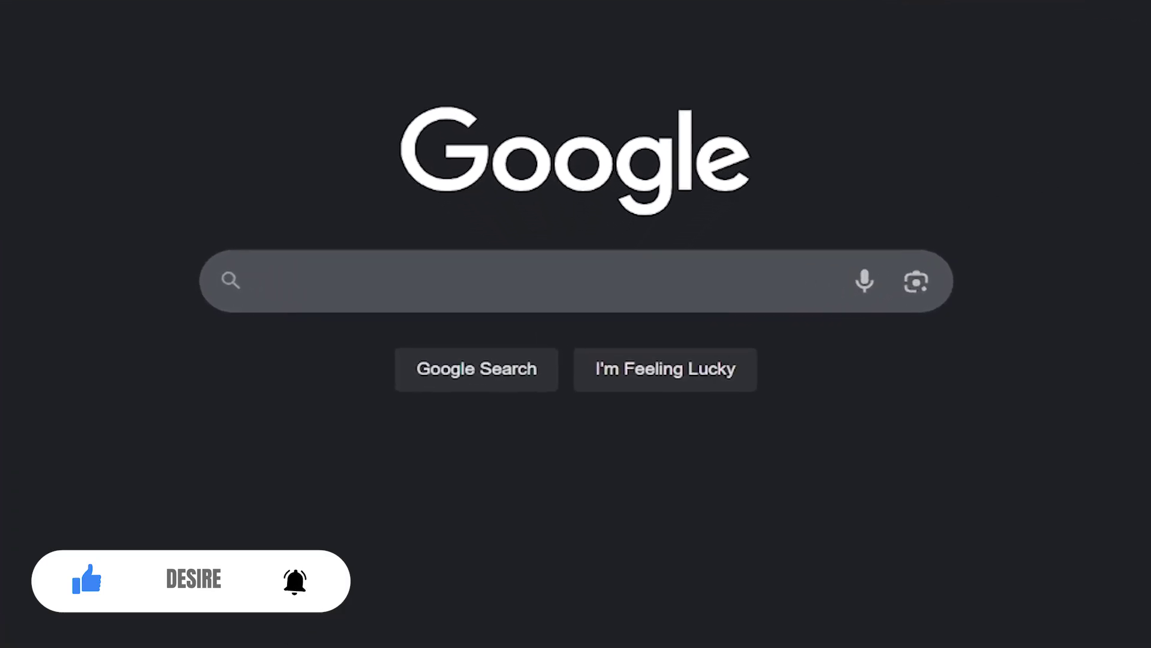
# Search Google for readkidz.com and open the official Readkidz result in a background tab.
pyautogui.write('redkidz')
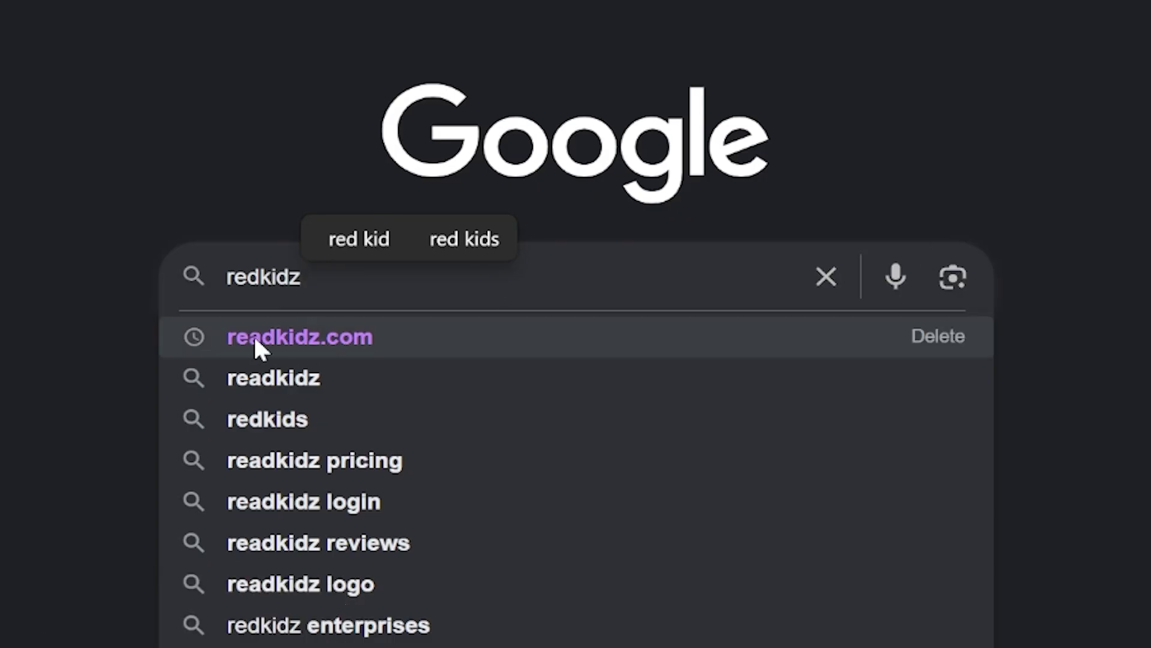
pyautogui.click(298, 343)
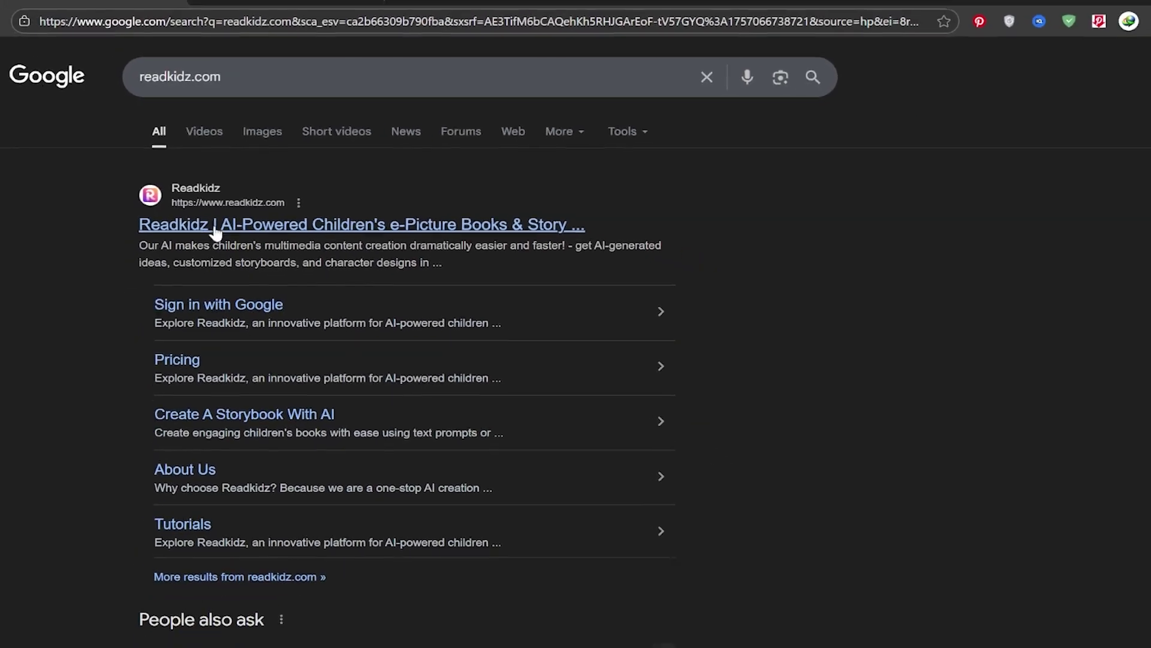
pyautogui.middleClick(167, 238)
# Switch to the Readkidz tab and dismiss the daily check-in popup and user recommendation panel.
pyautogui.click(258, 11)
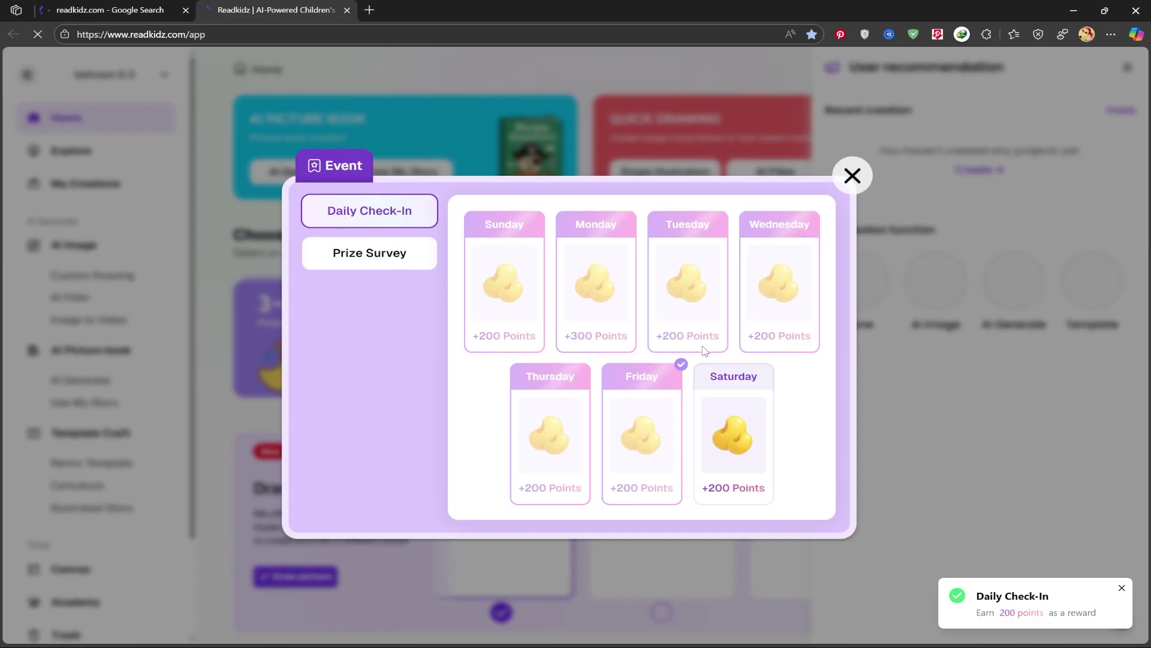
pyautogui.click(847, 178)
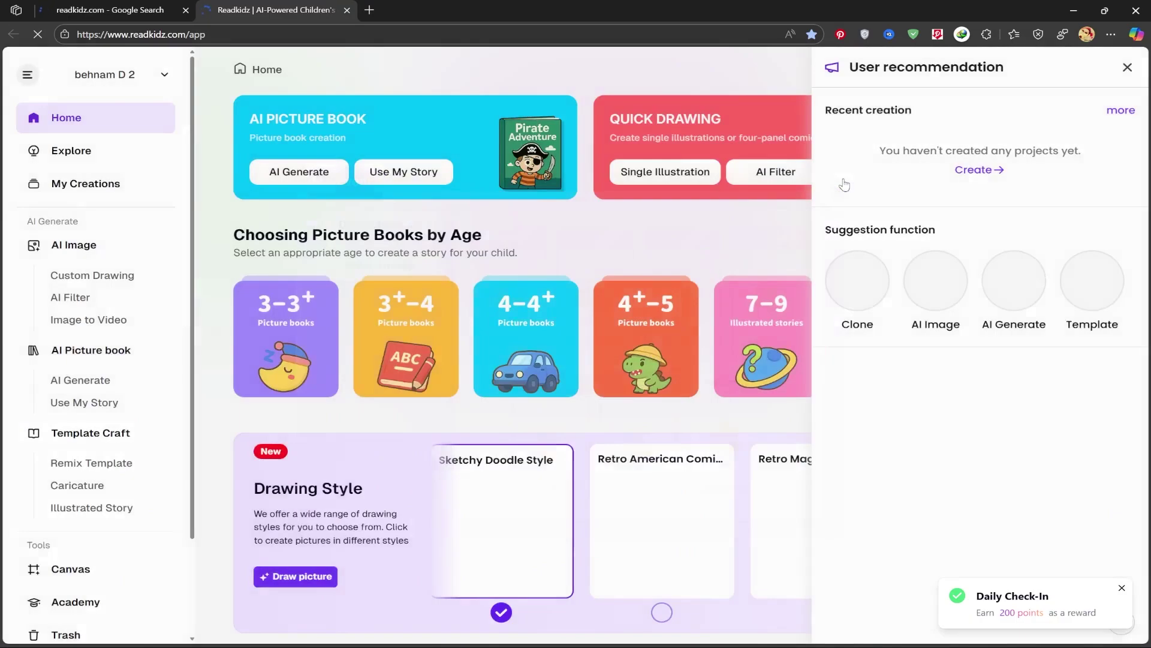
pyautogui.click(1127, 68)
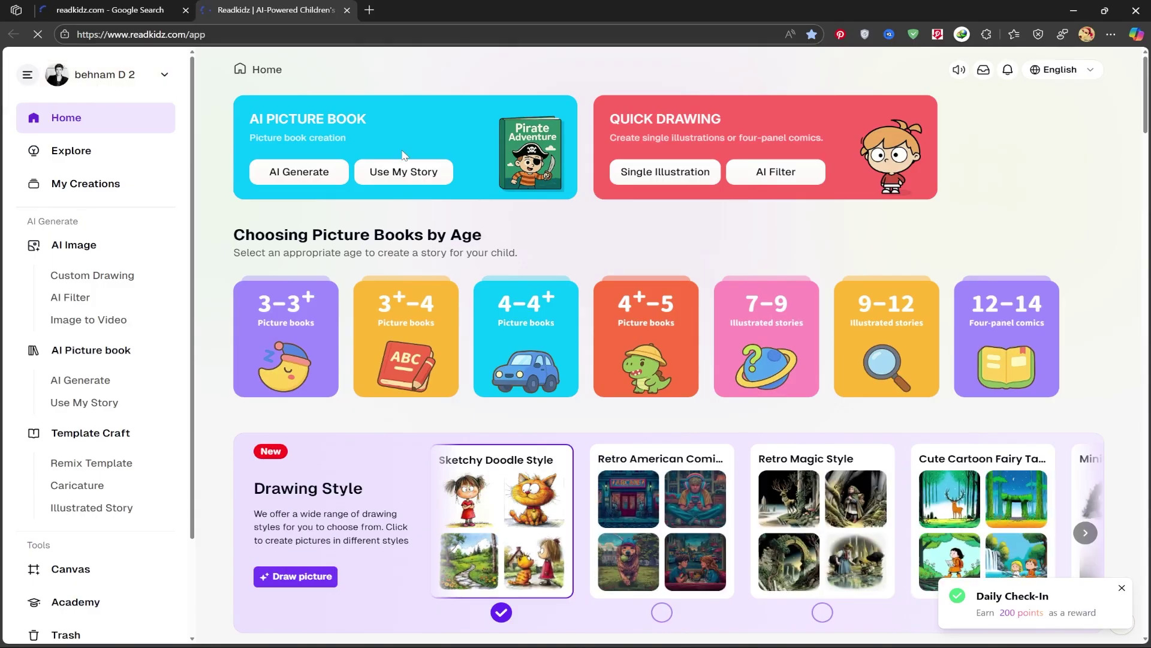
# Browse the home page templates, including AI Picture Book, Quick Drawing and Hot new releases.
pyautogui.scroll(-2, 321, 148)
pyautogui.scroll(1, 326, 149)
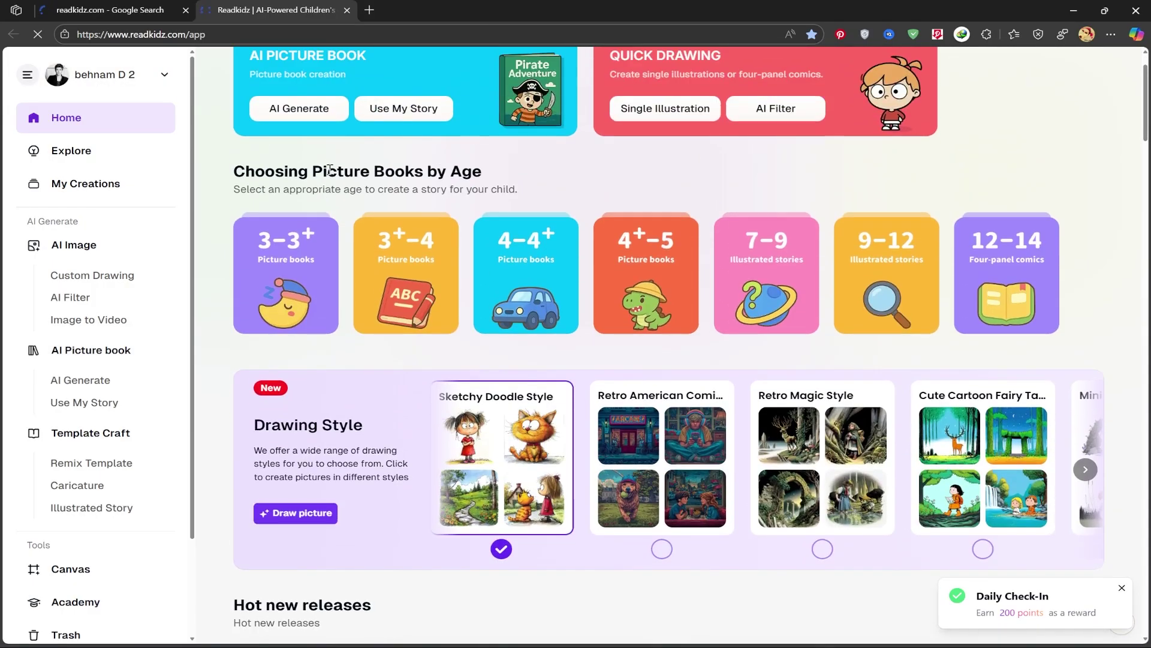
pyautogui.scroll(-10, 334, 173)
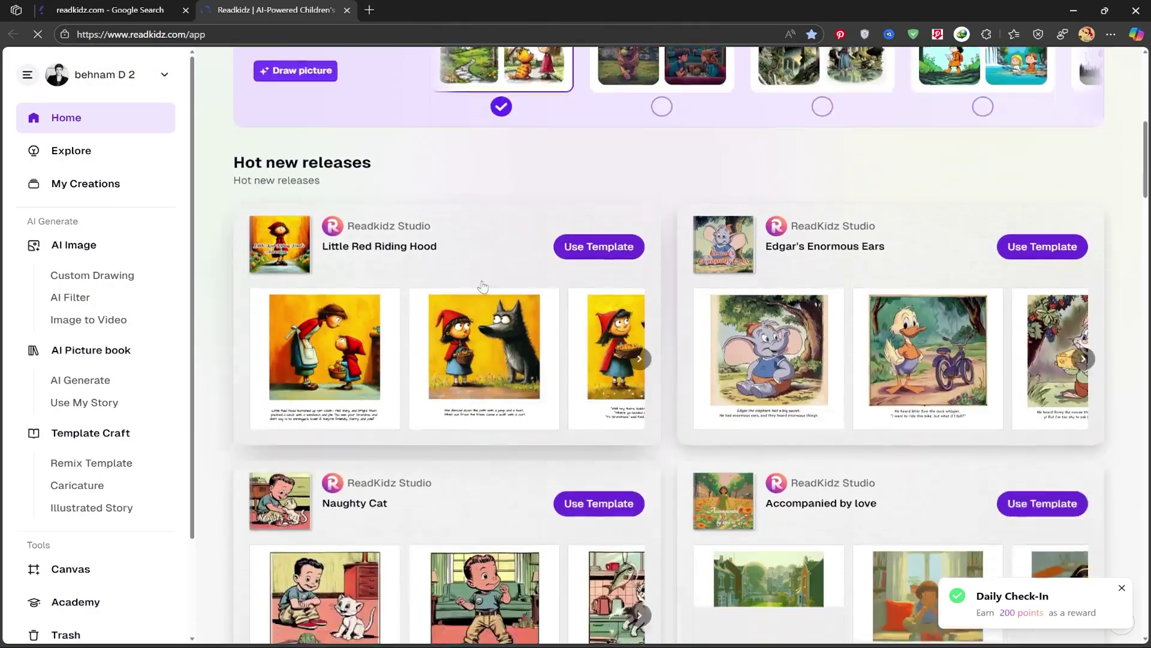
pyautogui.scroll(-8, 472, 280)
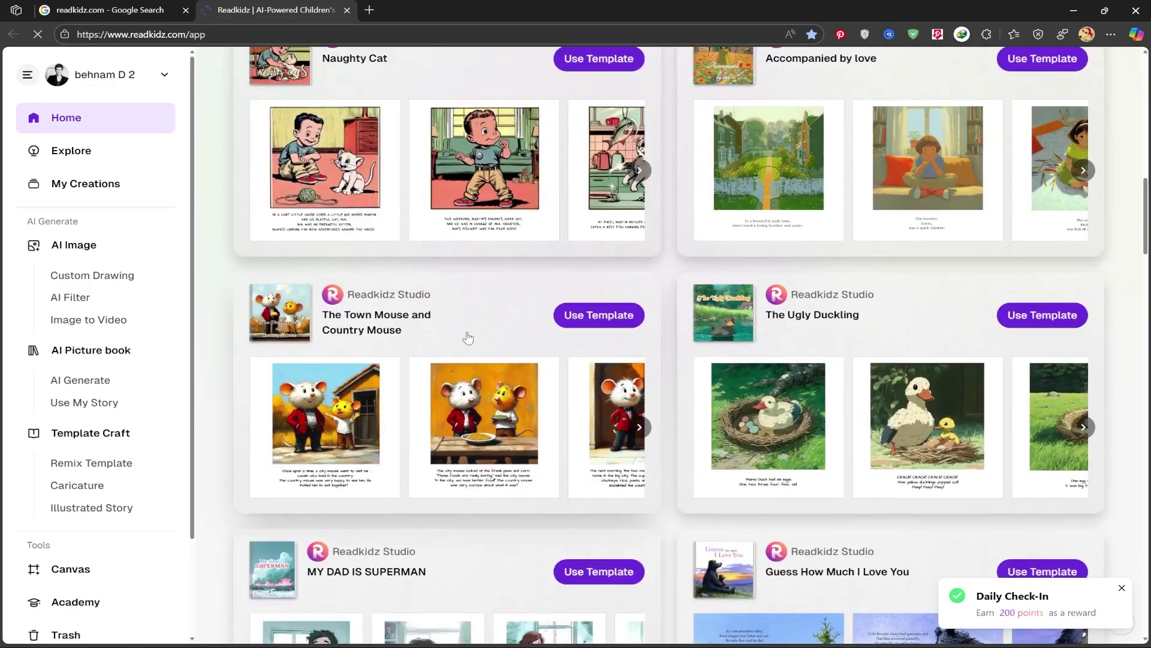
pyautogui.scroll(-4, 599, 390)
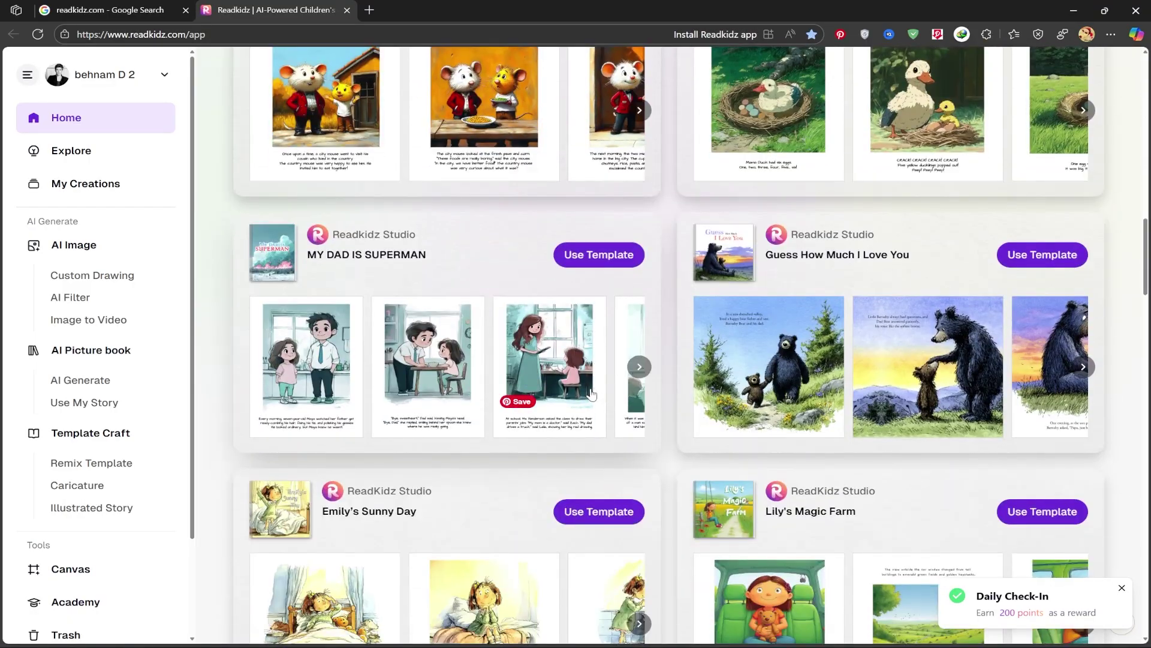
pyautogui.scroll(-10, 602, 386)
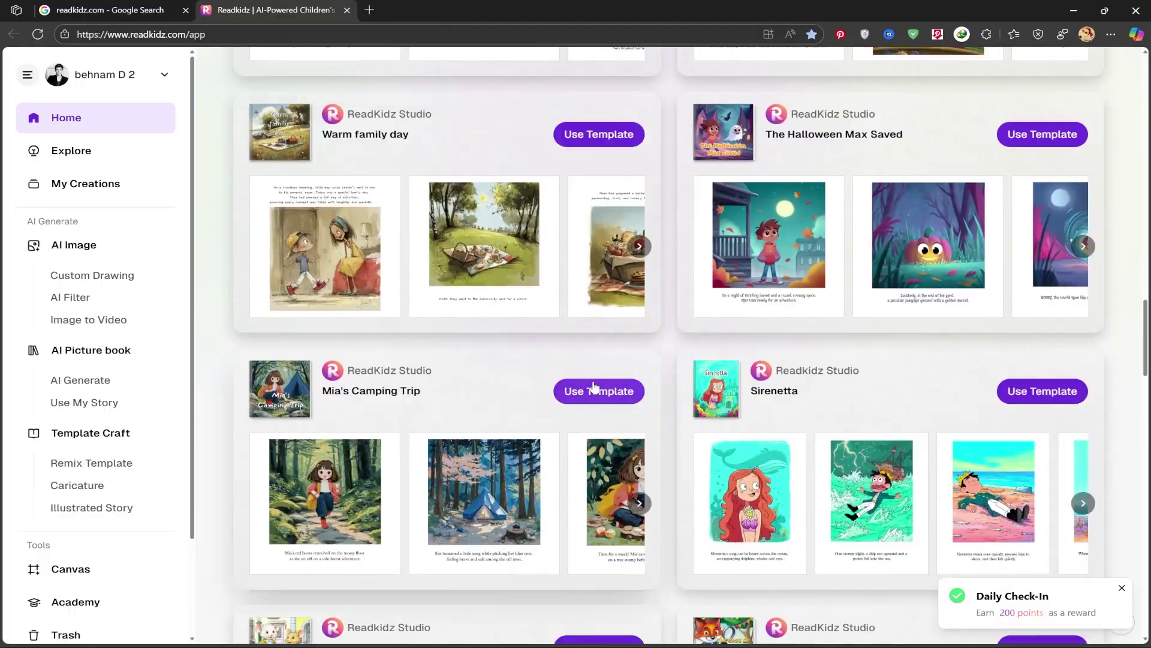
pyautogui.scroll(20, 733, 357)
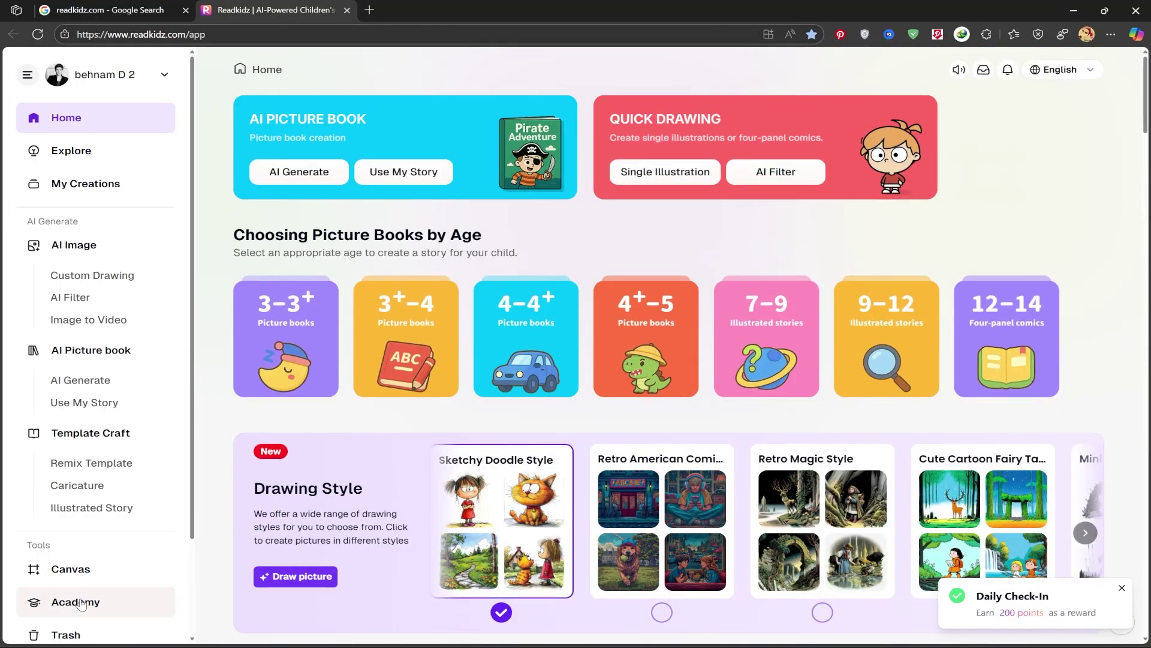
# Open AI Generate under AI Picture book in the sidebar and choose Single Book.
pyautogui.click(67, 248)
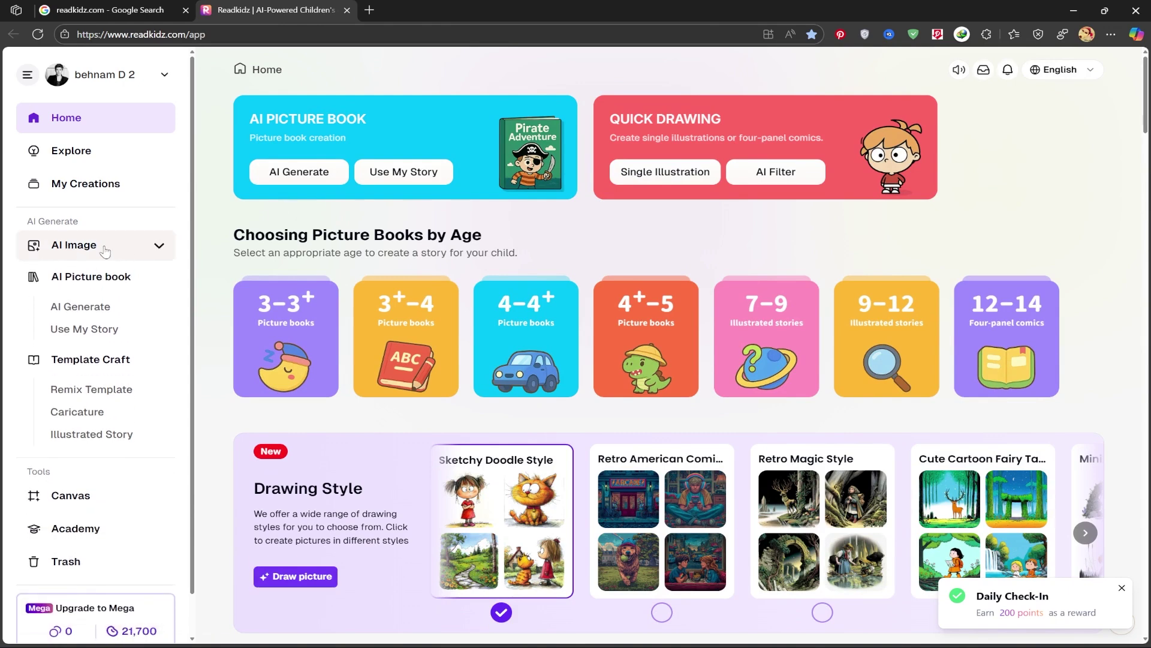
pyautogui.click(68, 248)
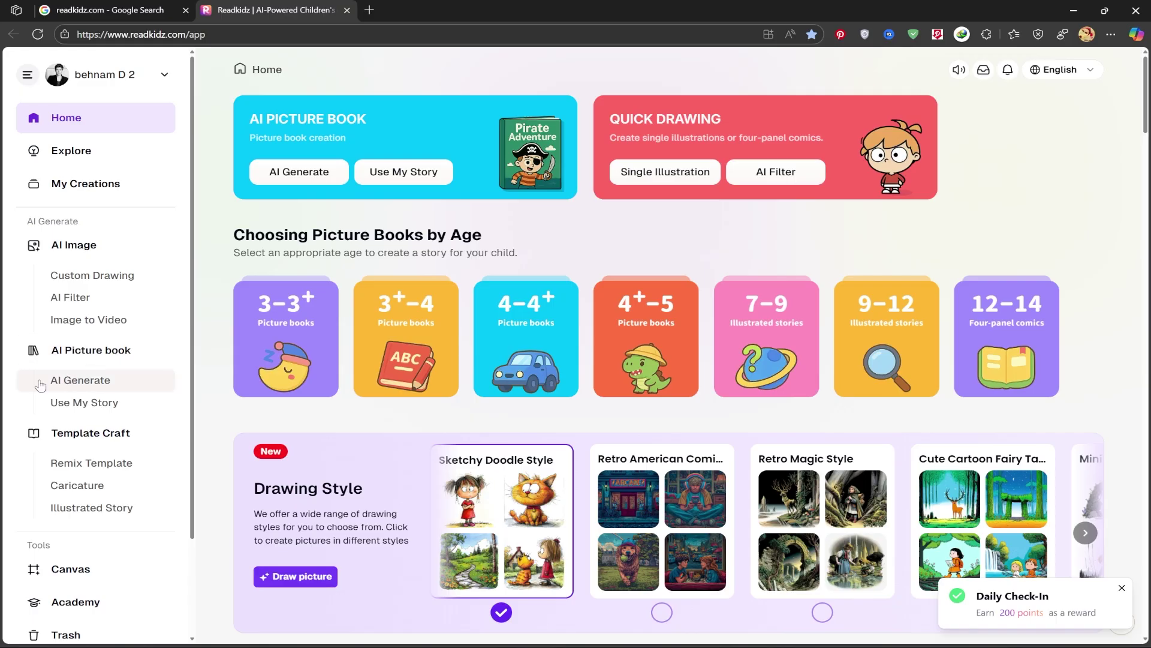
pyautogui.click(124, 382)
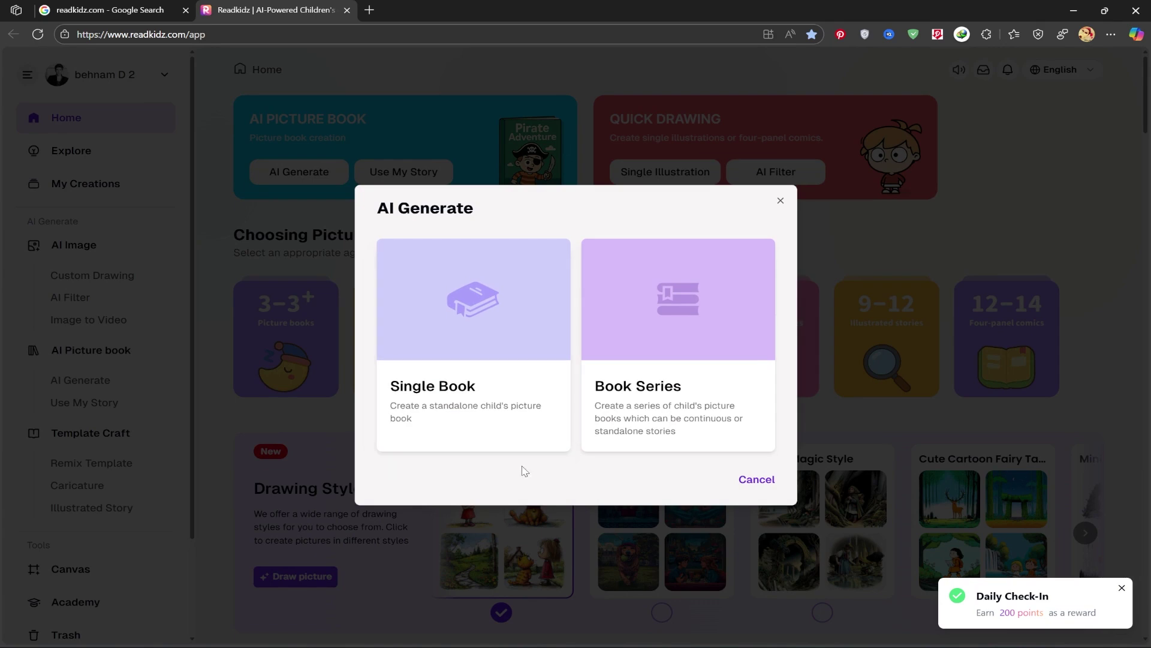
pyautogui.click(472, 400)
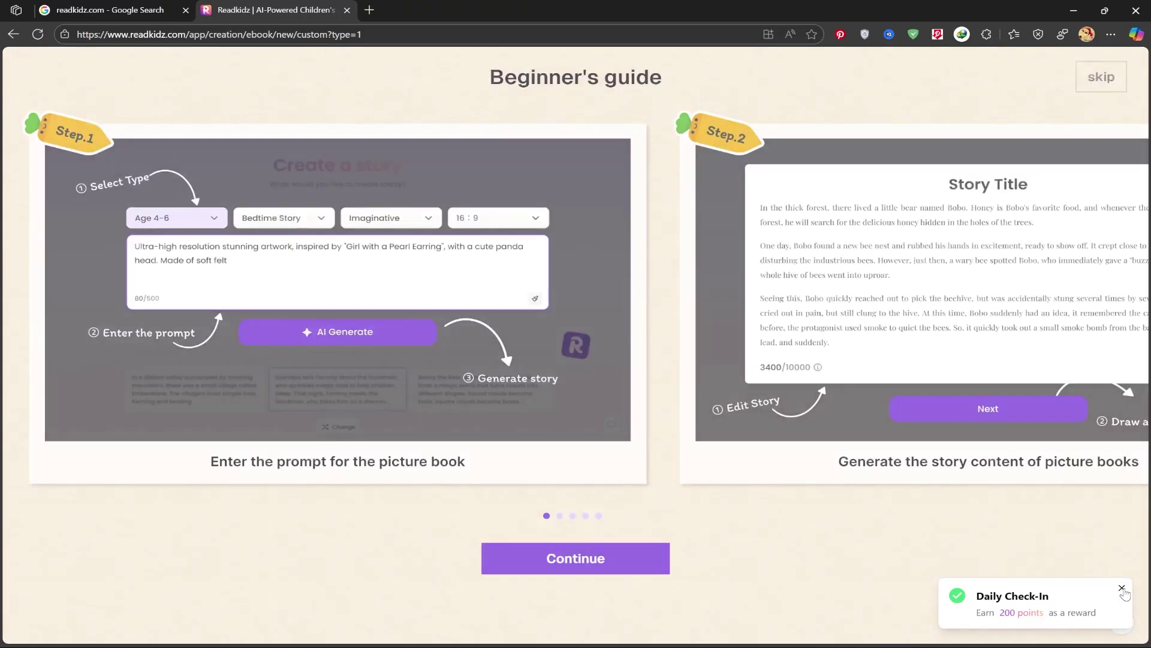
# Dismiss the check-in notification and step through the Beginner's guide to start creating.
pyautogui.click(1124, 587)
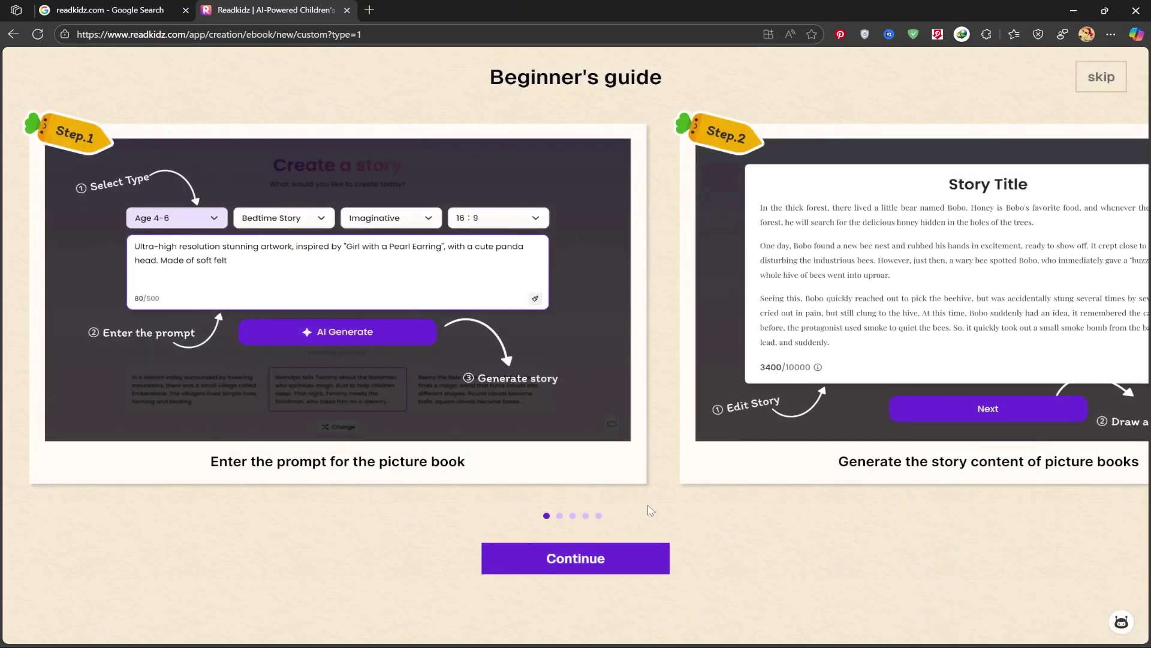
pyautogui.click(587, 556)
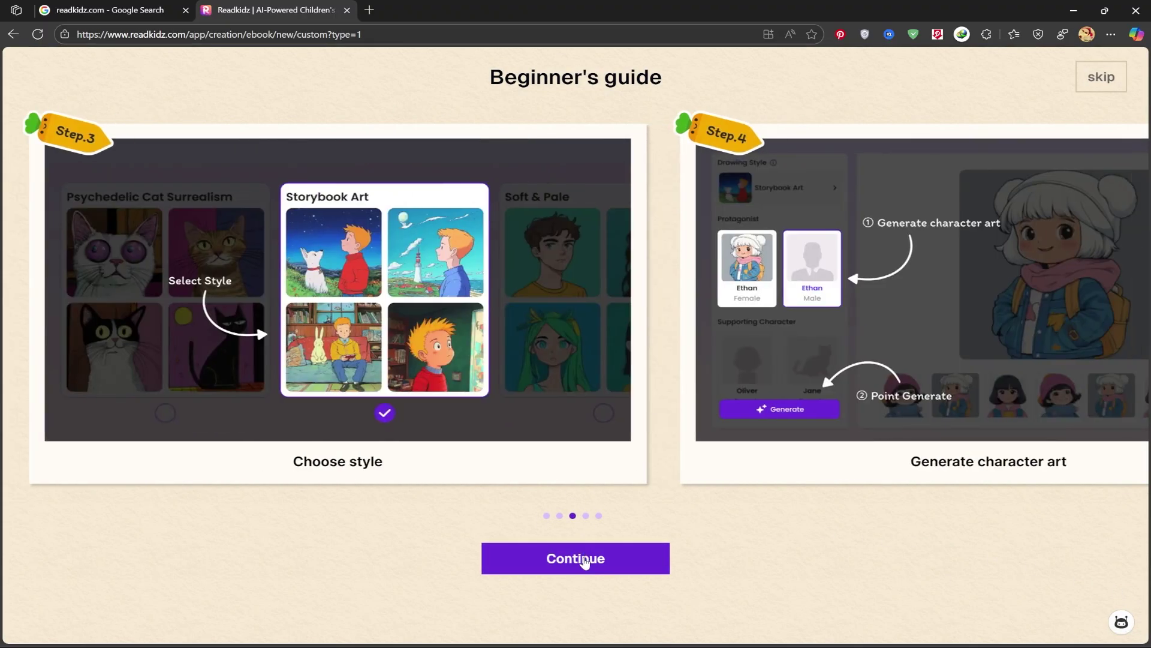
pyautogui.click(585, 561)
pyautogui.click(584, 561)
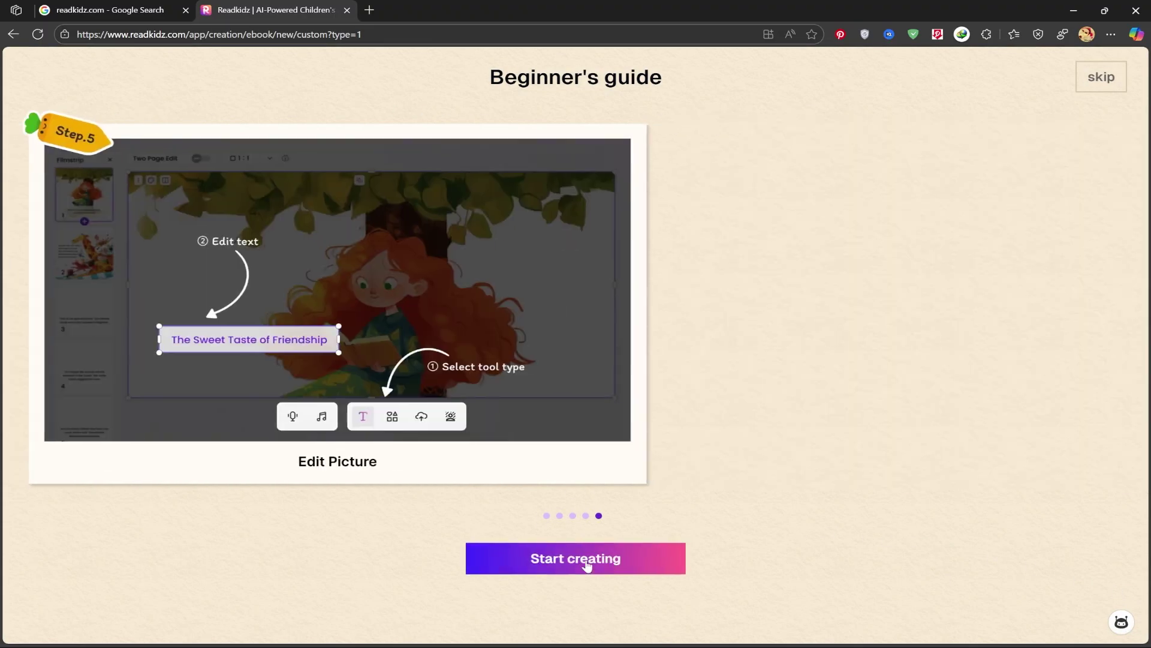
pyautogui.click(587, 564)
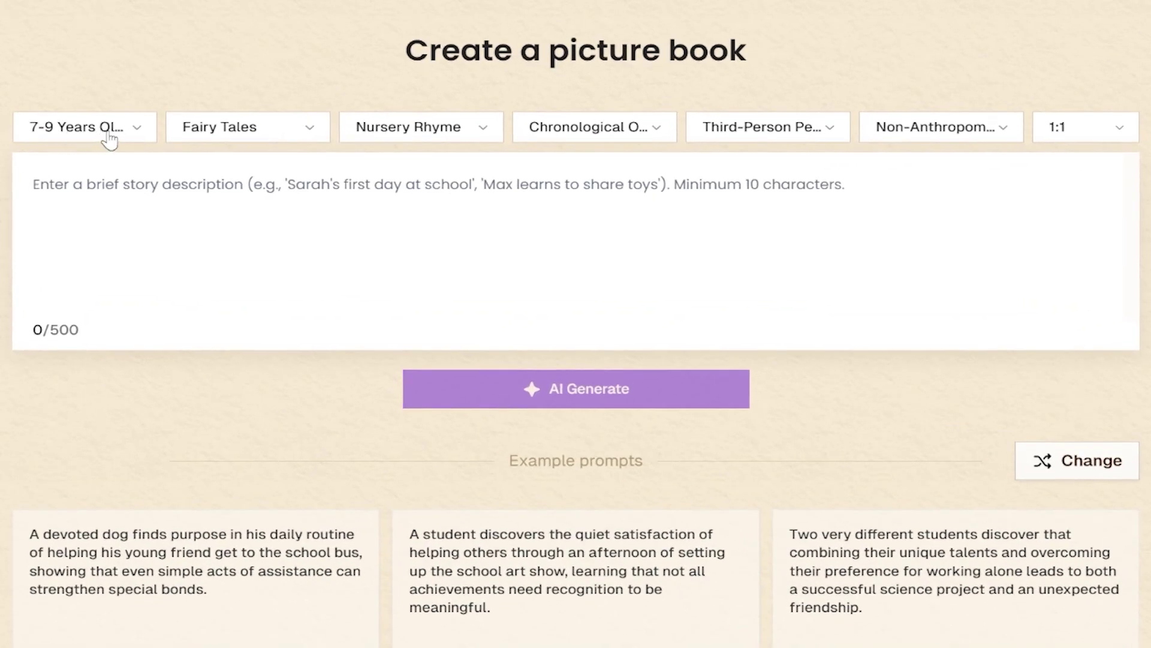
# Set reader age 7-9 Years Old, genre Stories, theme Friendship, and Chronological Order narrative.
pyautogui.click(109, 139)
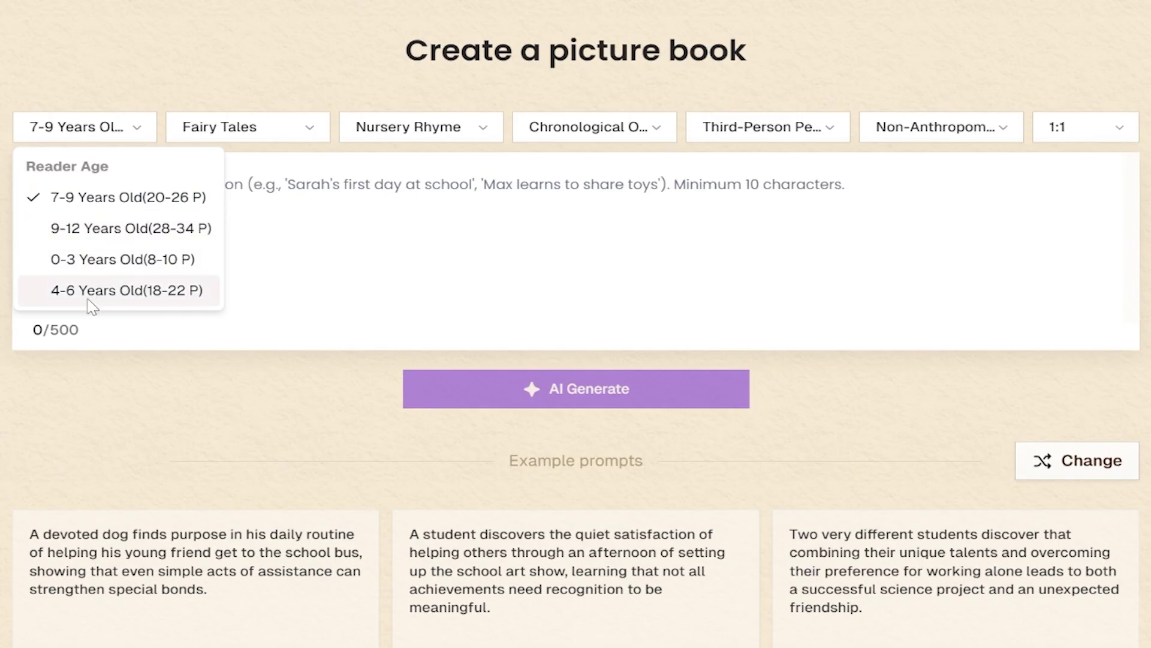
pyautogui.click(110, 199)
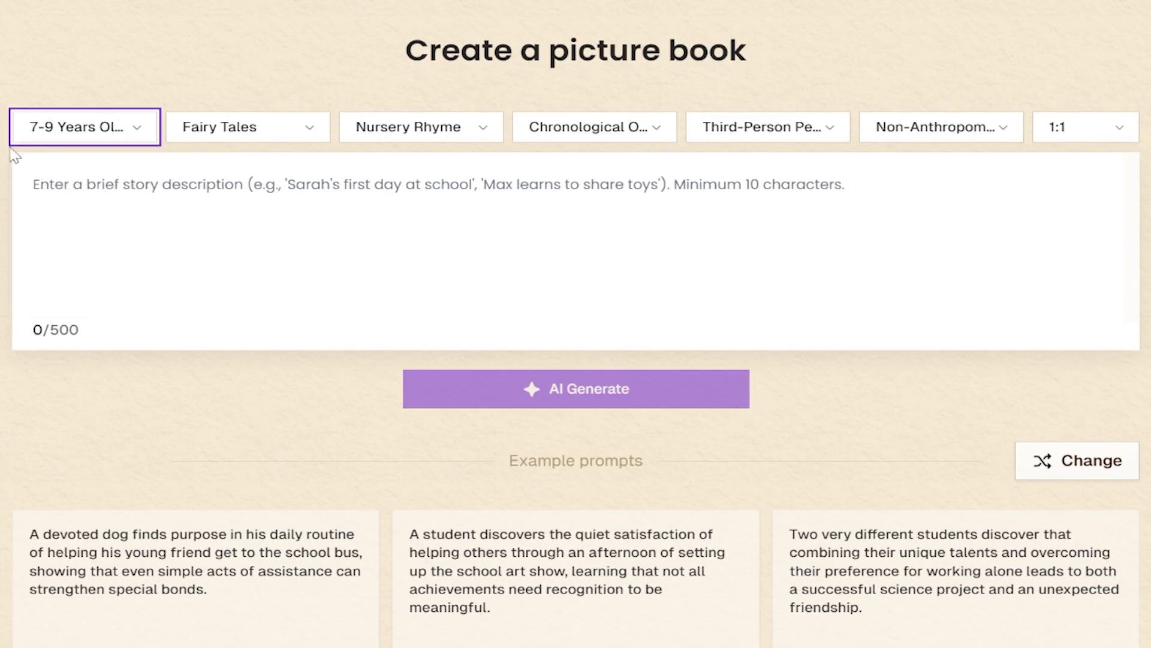
pyautogui.click(279, 134)
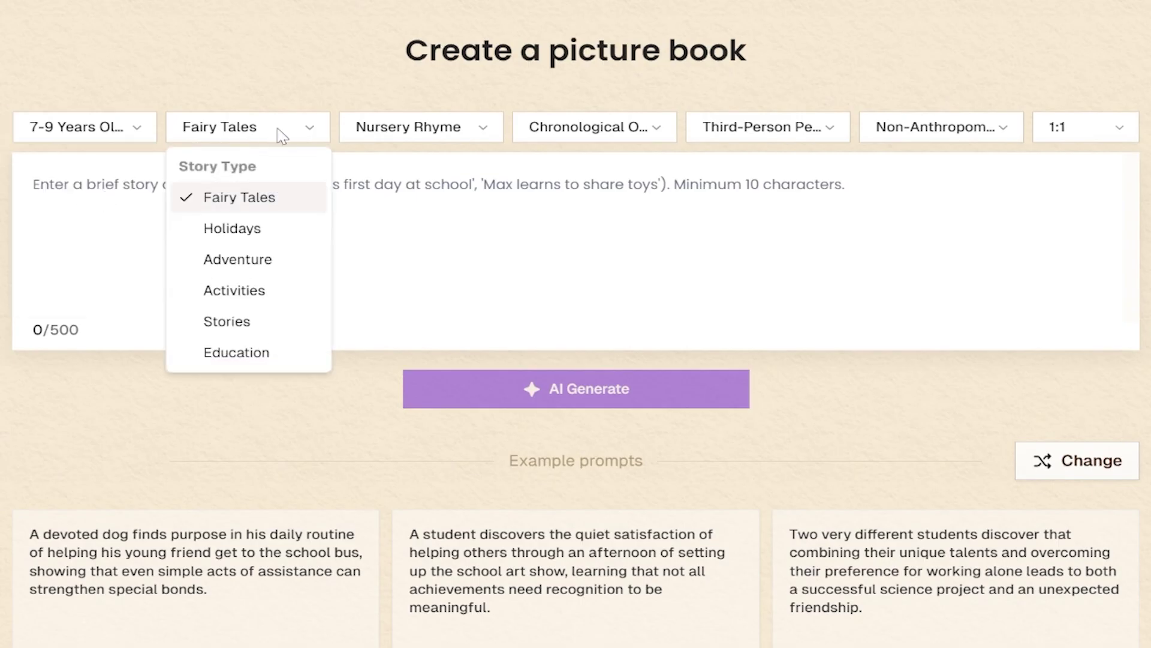
pyautogui.click(252, 327)
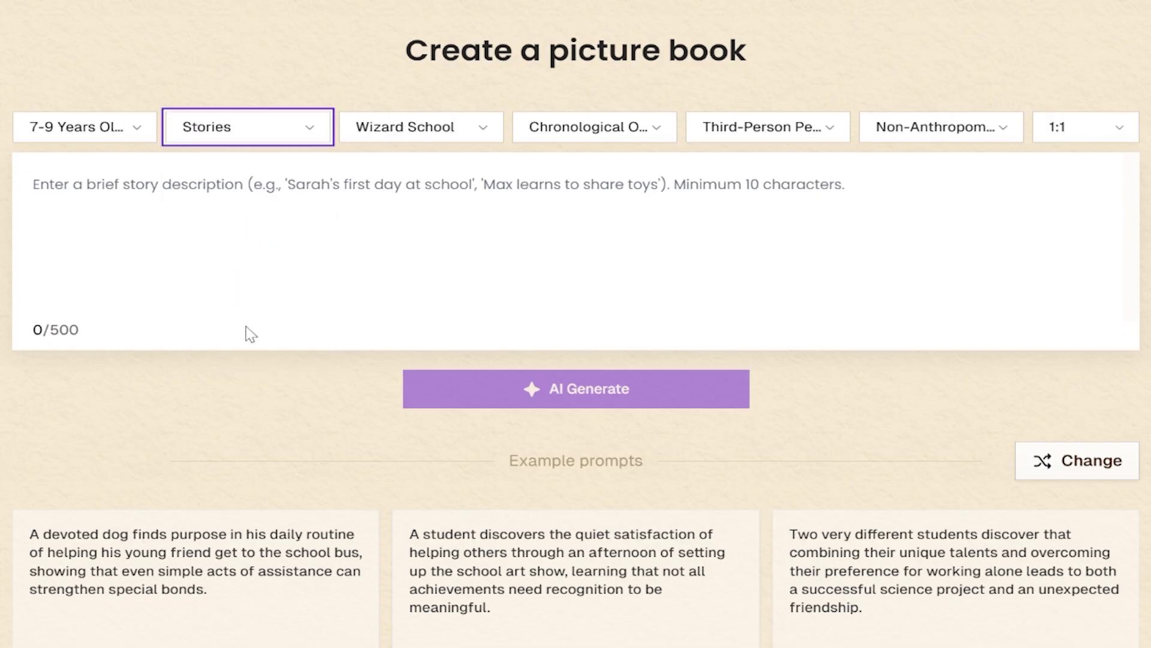
pyautogui.click(451, 129)
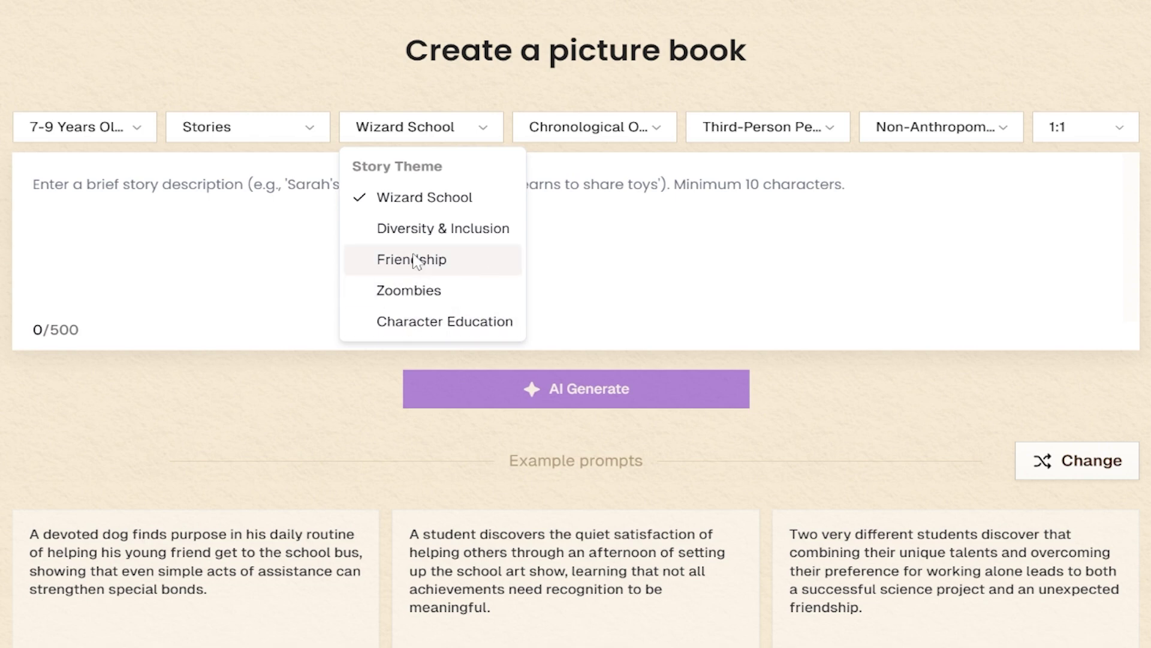
pyautogui.click(392, 259)
pyautogui.click(661, 137)
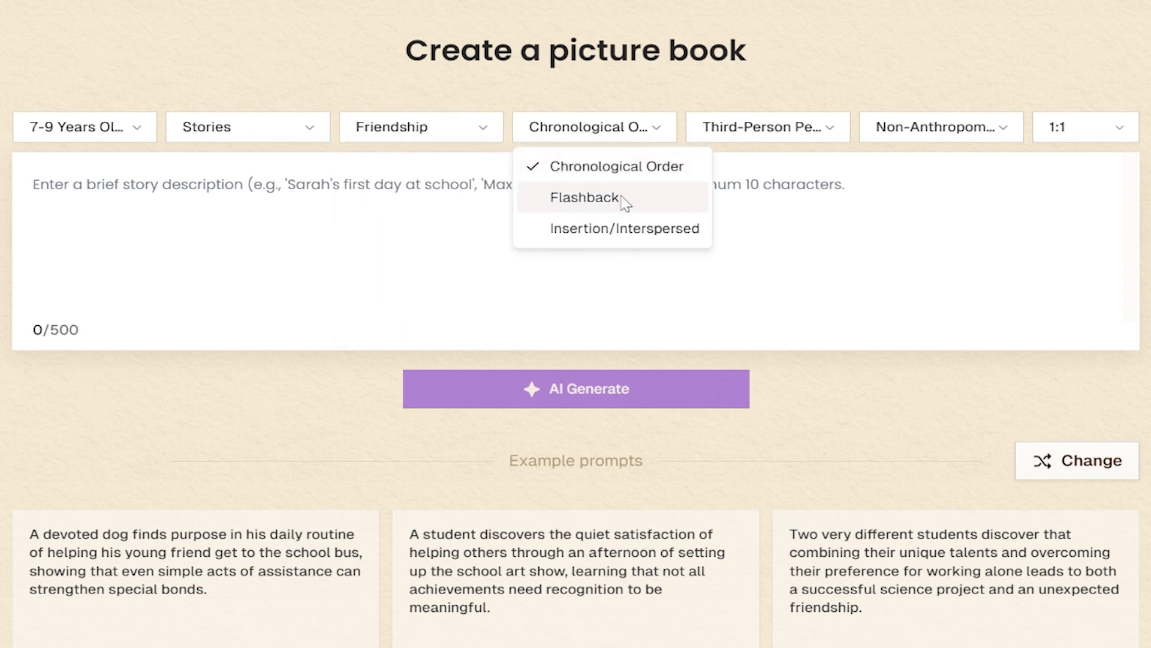
pyautogui.click(579, 173)
# Keep third-person, non-anthropomorphic characters, set 16:9 page size, and describe 'The City of living Books'.
pyautogui.click(805, 139)
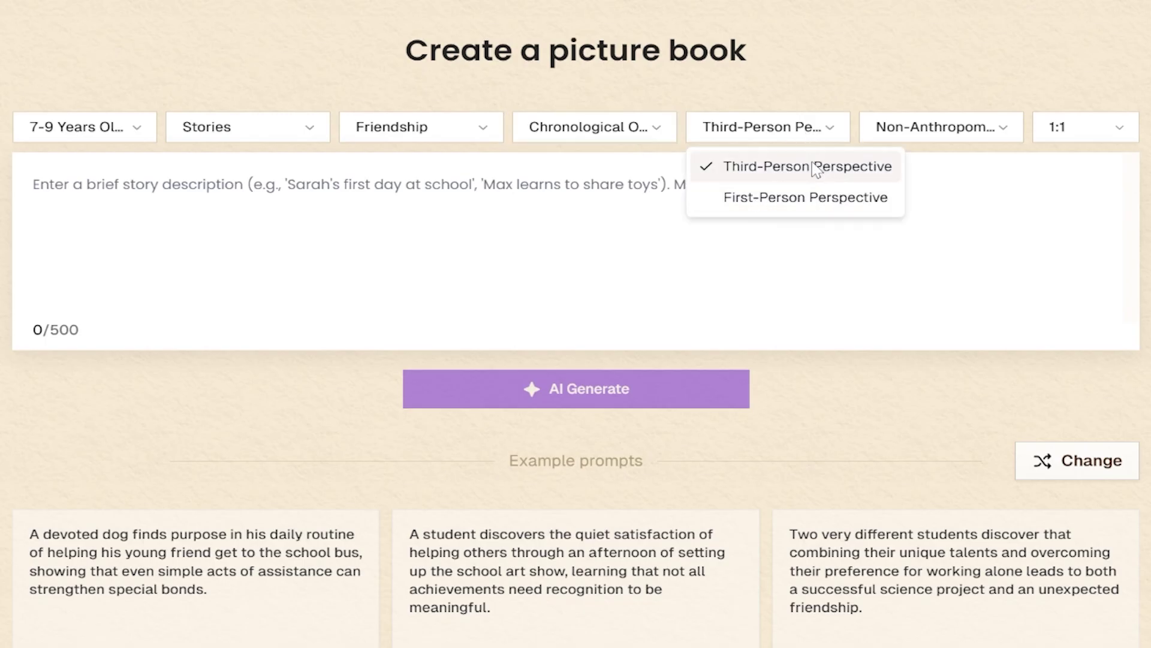
pyautogui.click(767, 171)
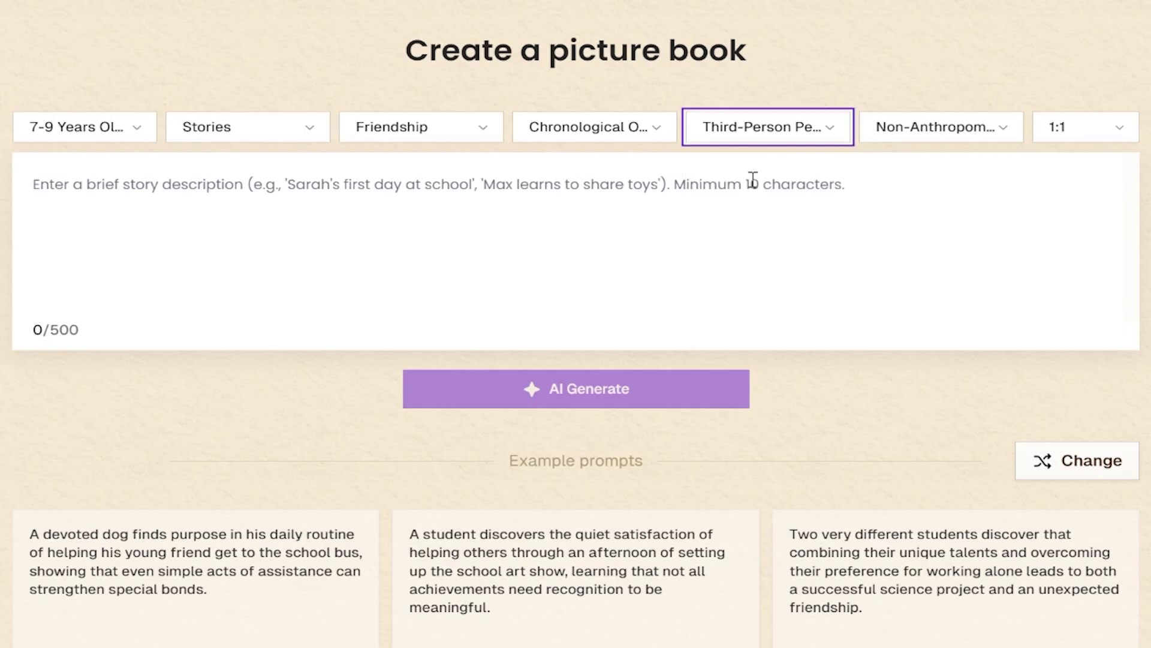
pyautogui.click(985, 125)
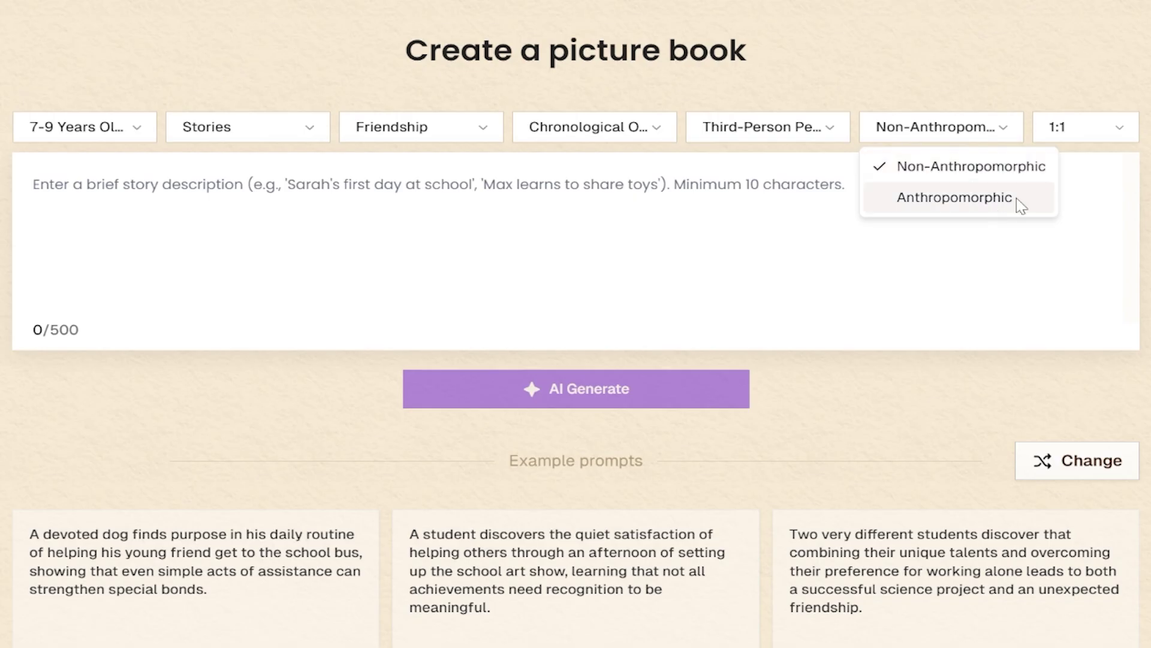
pyautogui.click(1109, 132)
pyautogui.click(1113, 131)
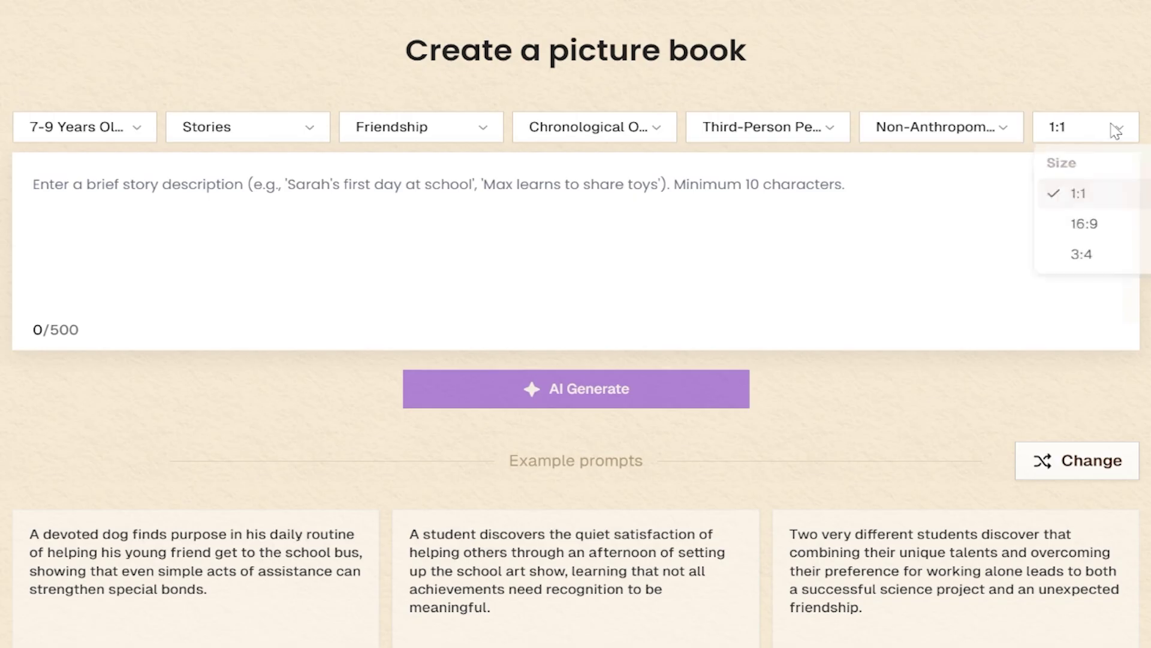
pyautogui.click(1085, 231)
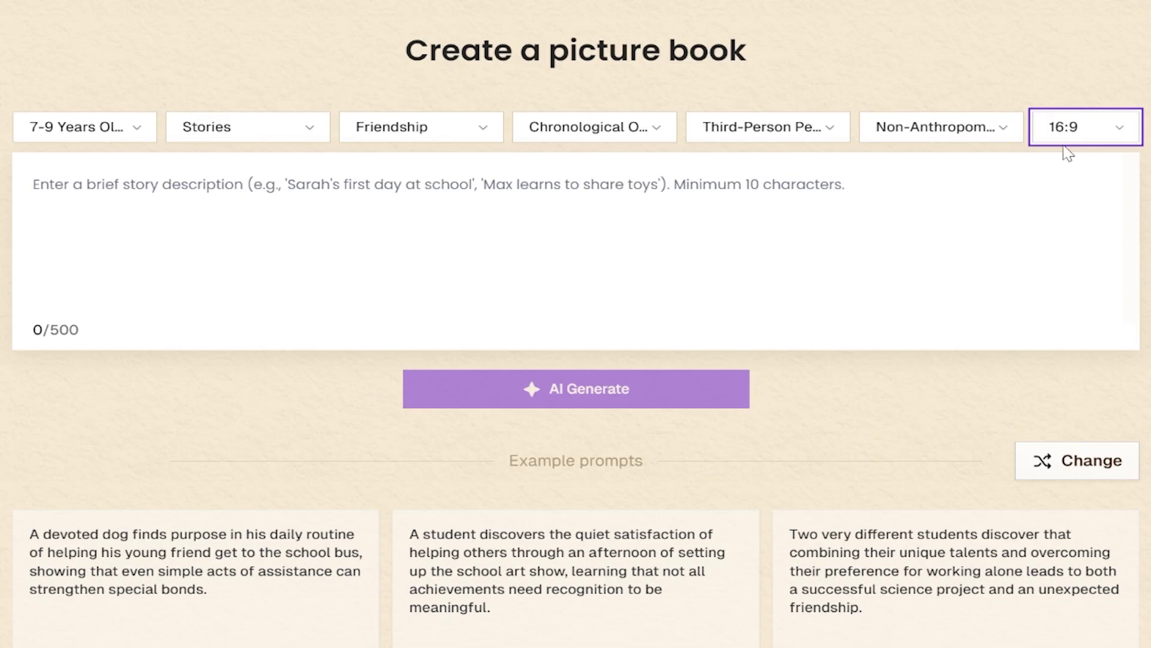
pyautogui.click(72, 189)
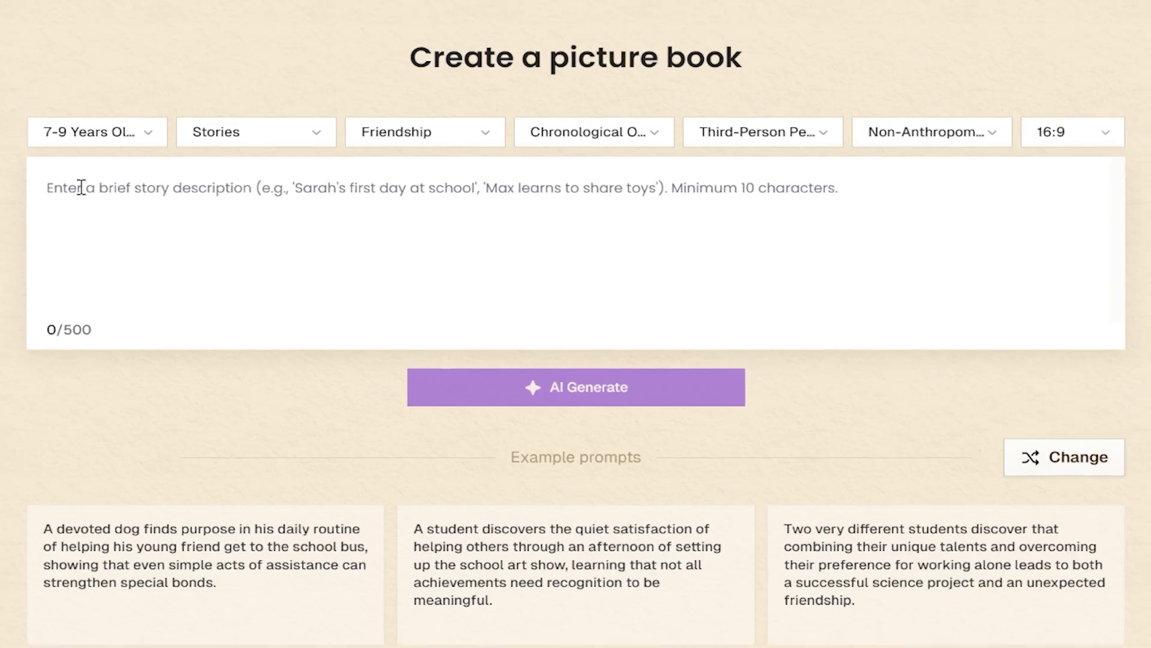
pyautogui.write('The City of living Books')
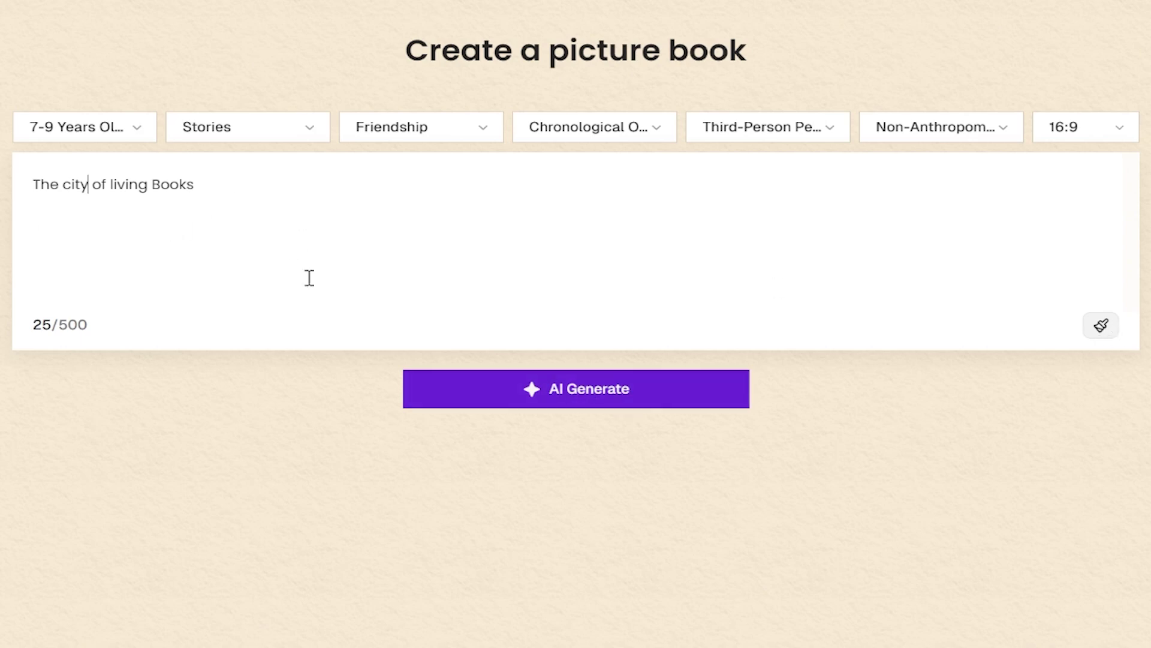
# Generate the full story 'The Library Lantern's Glow' from the description with AI Generate.
pyautogui.click(584, 391)
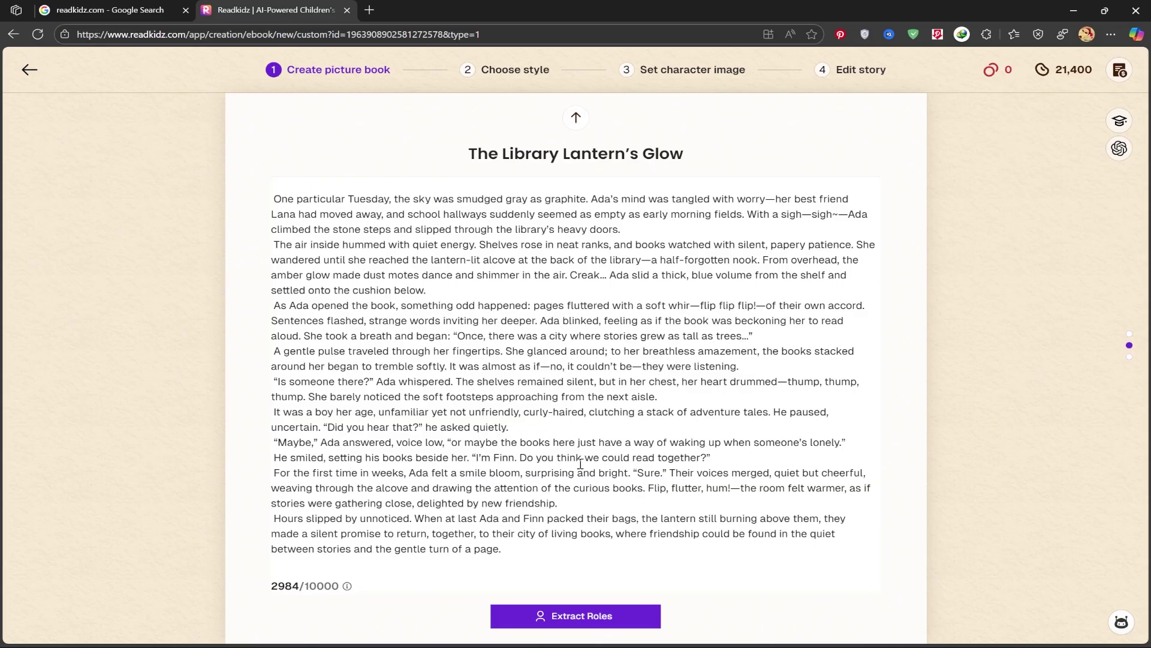
# Review the generated story text and extract its characters with Extract Roles.
pyautogui.scroll(2, 454, 310)
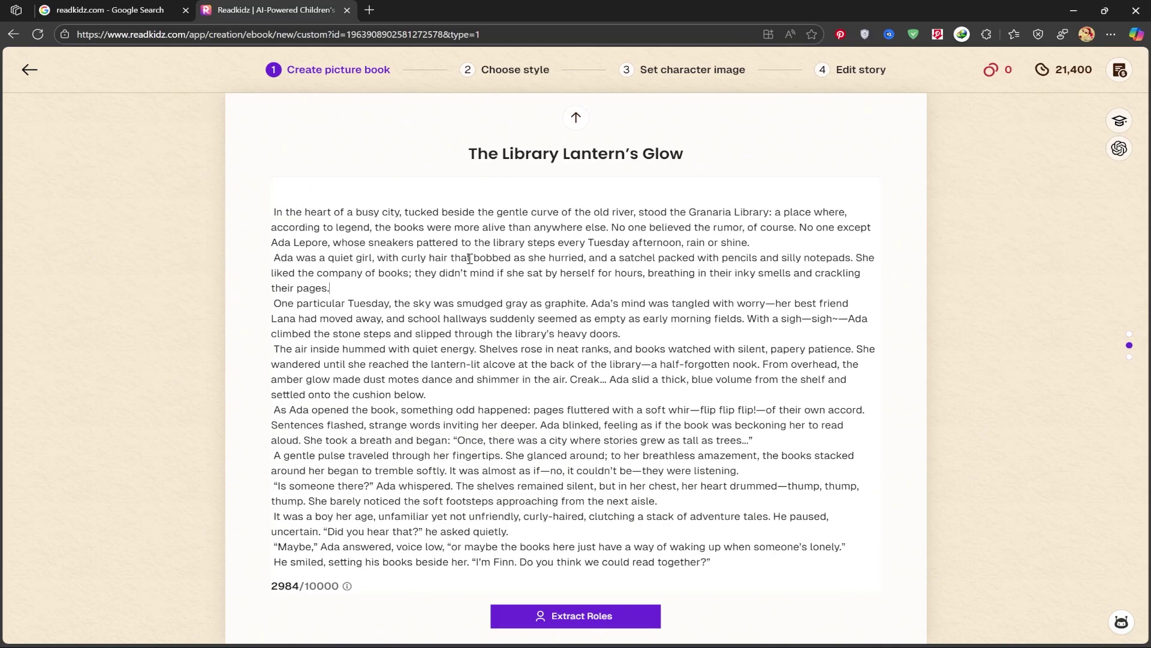
pyautogui.scroll(-2, 472, 257)
pyautogui.click(520, 612)
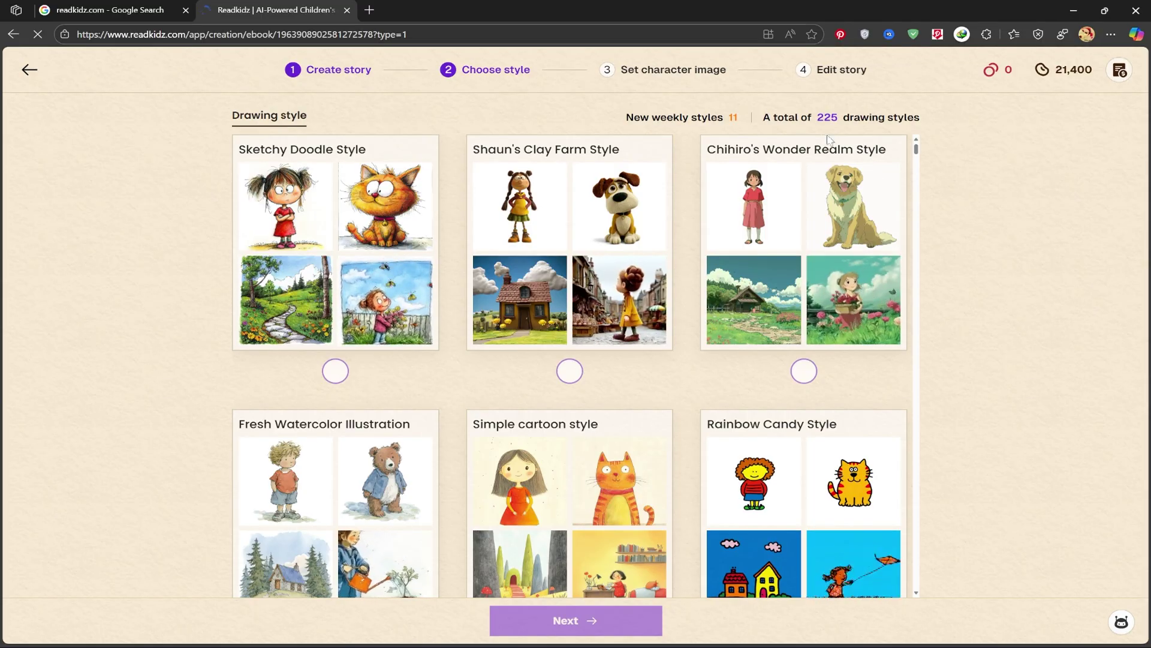
# Pick the 3D pixel card from the drawing style grid and continue to character images.
pyautogui.scroll(-15, 743, 256)
pyautogui.scroll(-15, 743, 256)
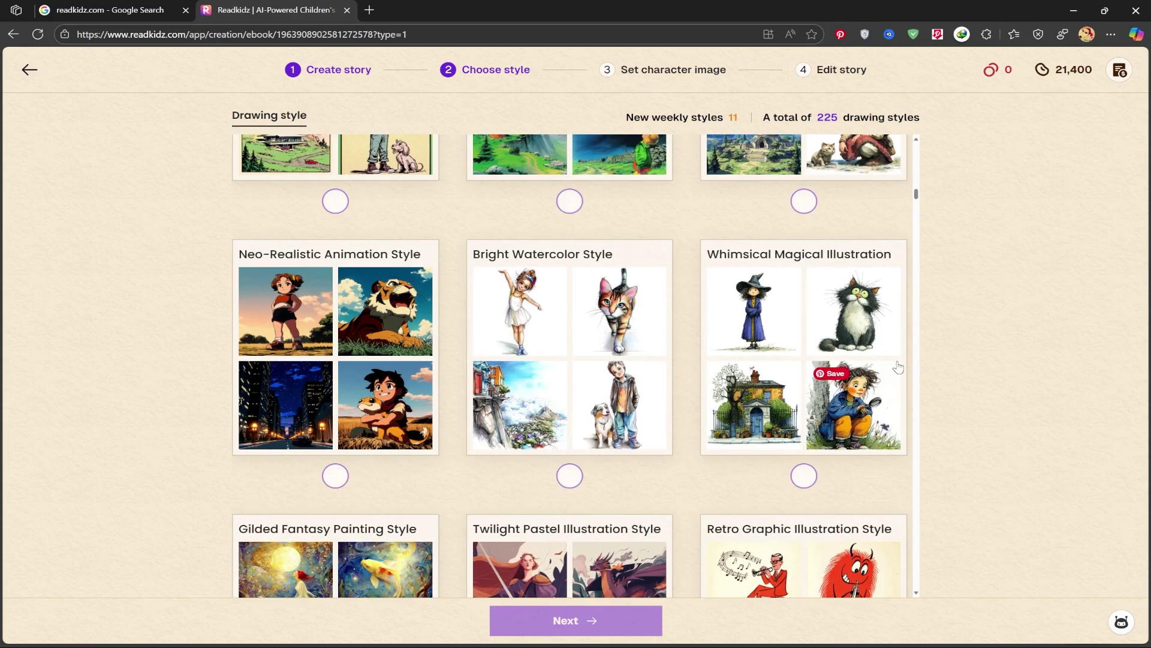
pyautogui.scroll(-10, 898, 367)
pyautogui.scroll(-18, 902, 372)
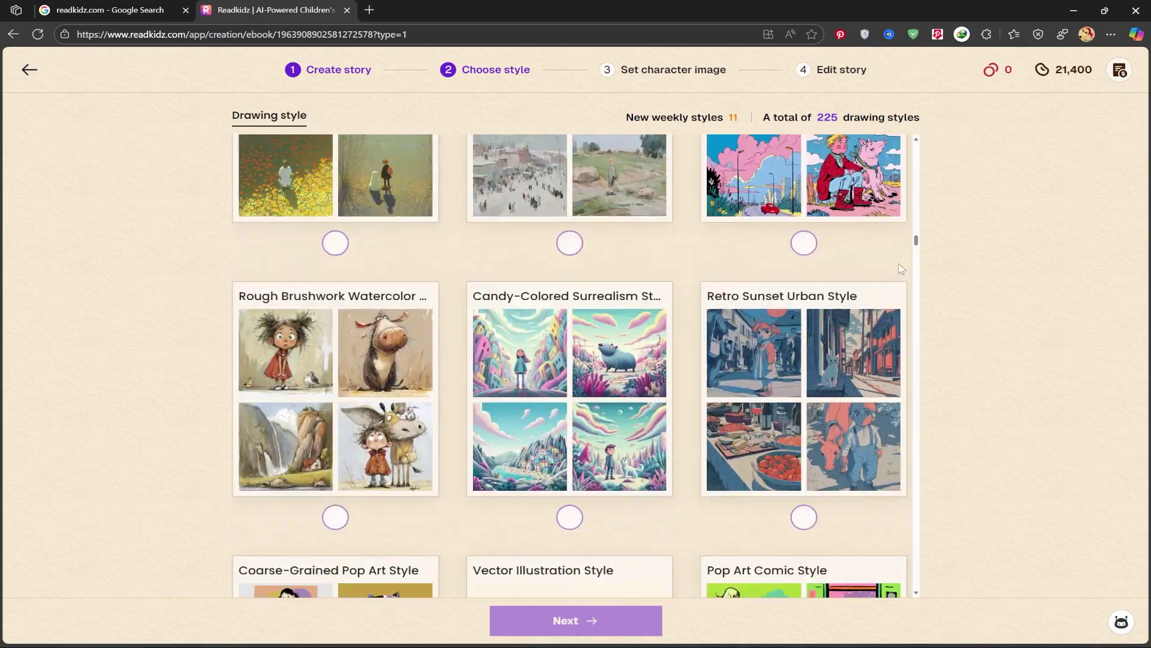
pyautogui.scroll(-20, 917, 281)
pyautogui.scroll(-10, 915, 320)
pyautogui.scroll(-20, 893, 319)
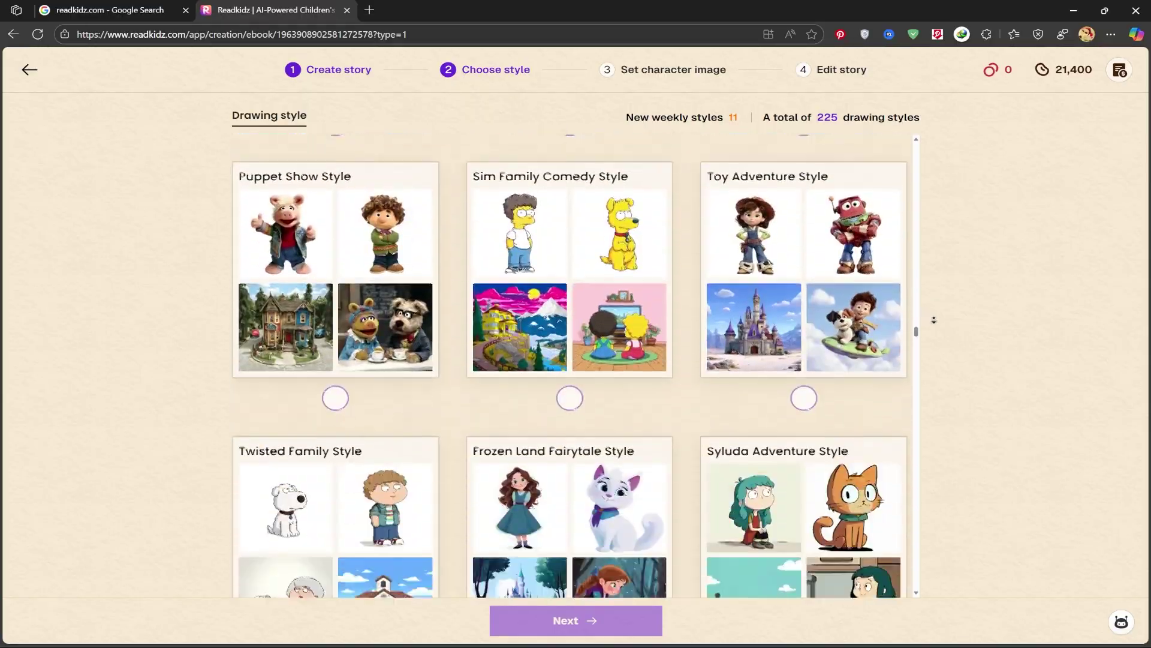
pyautogui.scroll(-8, 933, 320)
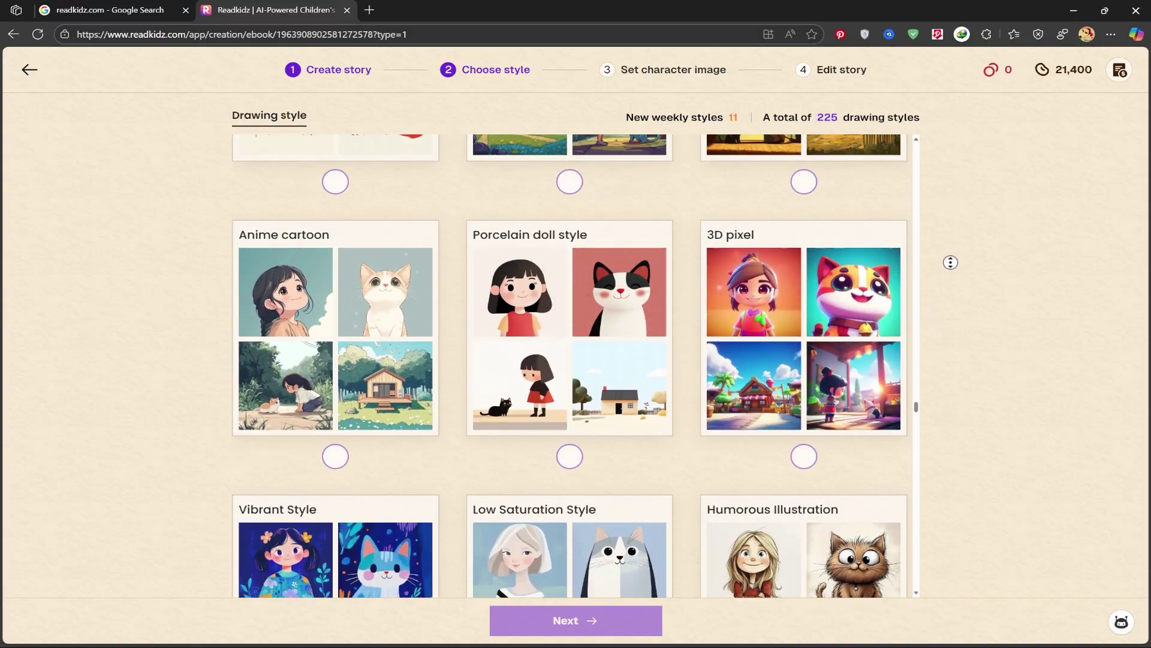
pyautogui.click(803, 457)
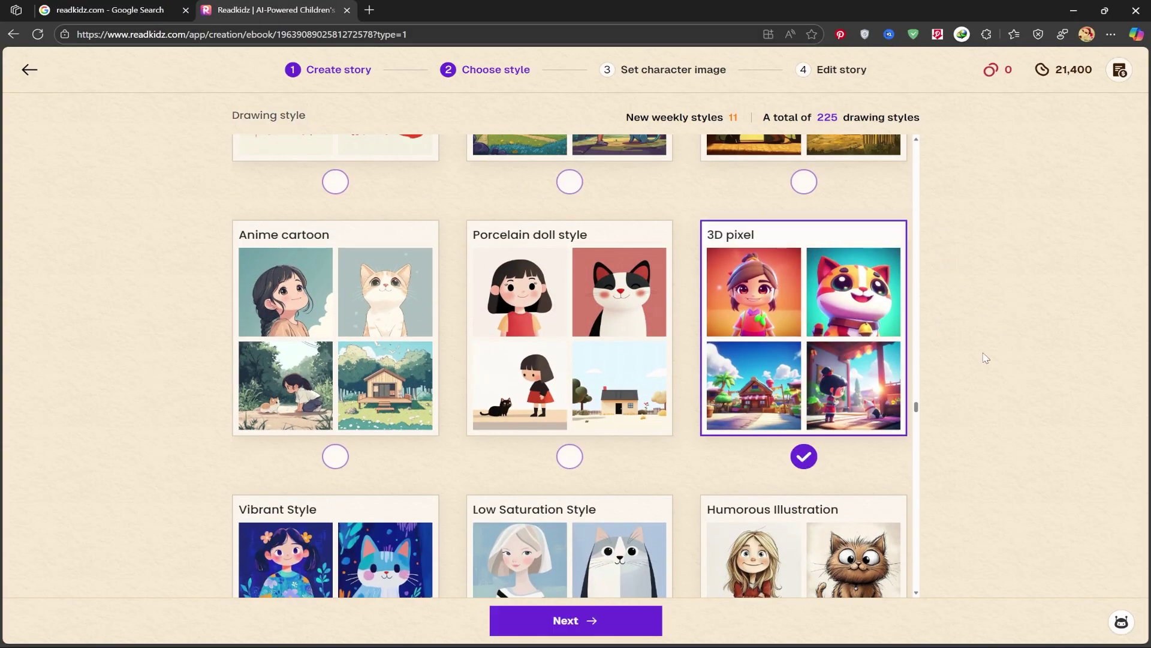
pyautogui.click(564, 622)
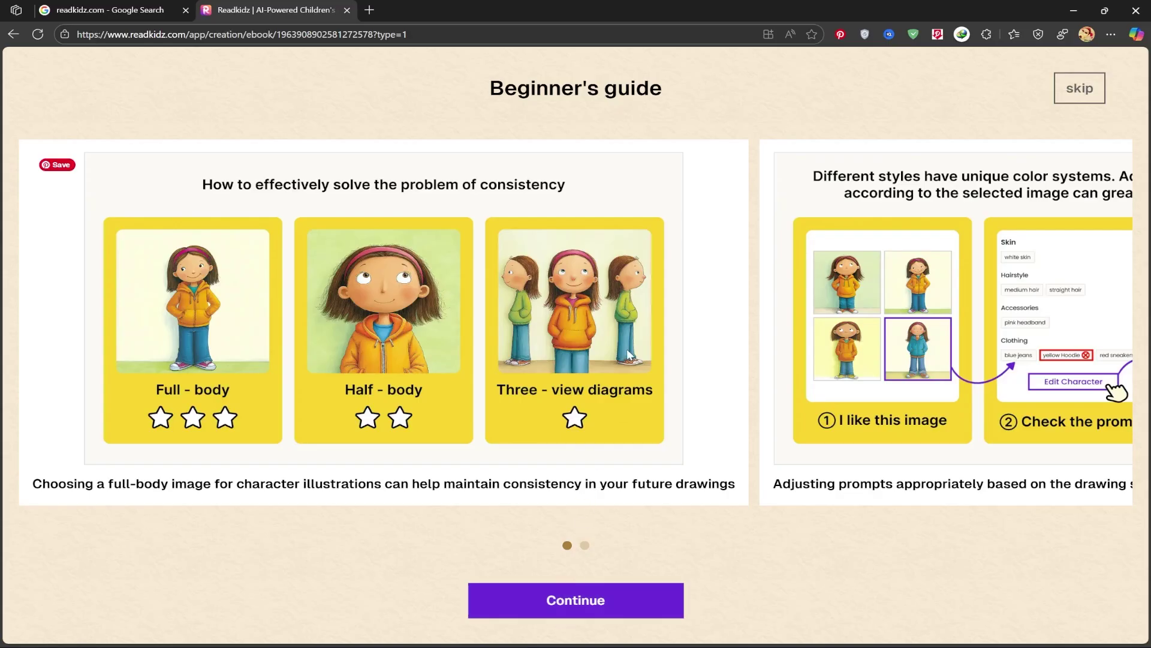
# Read through the character-consistency guide tips and close the guide.
pyautogui.click(636, 597)
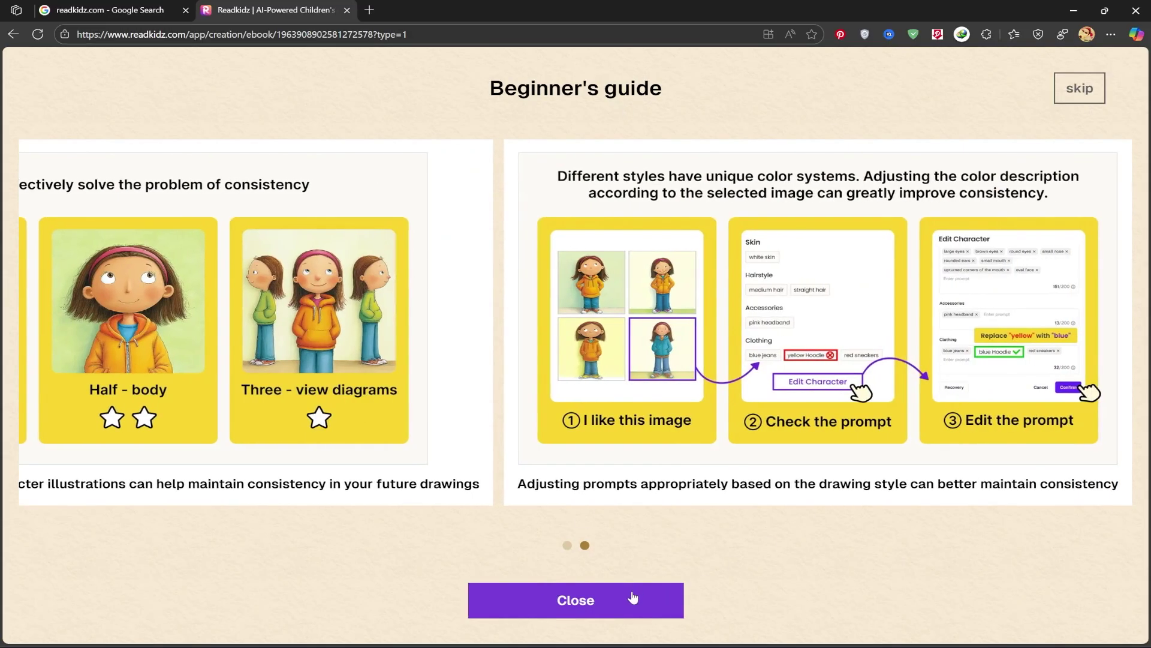
pyautogui.click(573, 601)
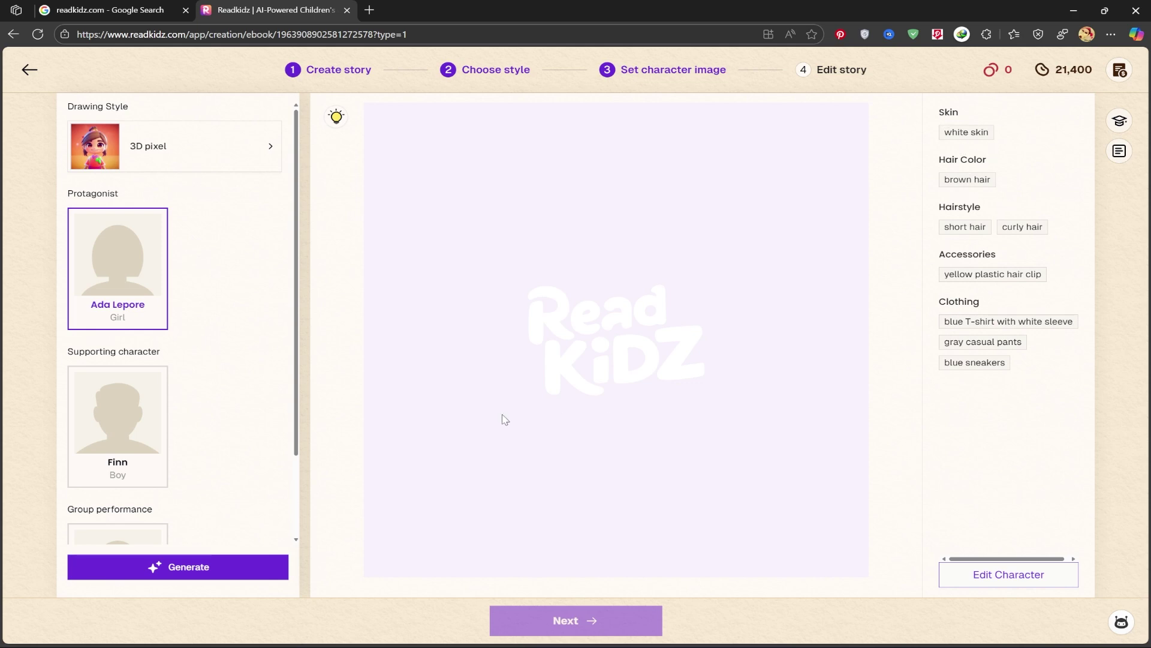
# Generate 3D pixel portraits of the girl protagonist and claim the reward popup.
pyautogui.scroll(-2, 218, 422)
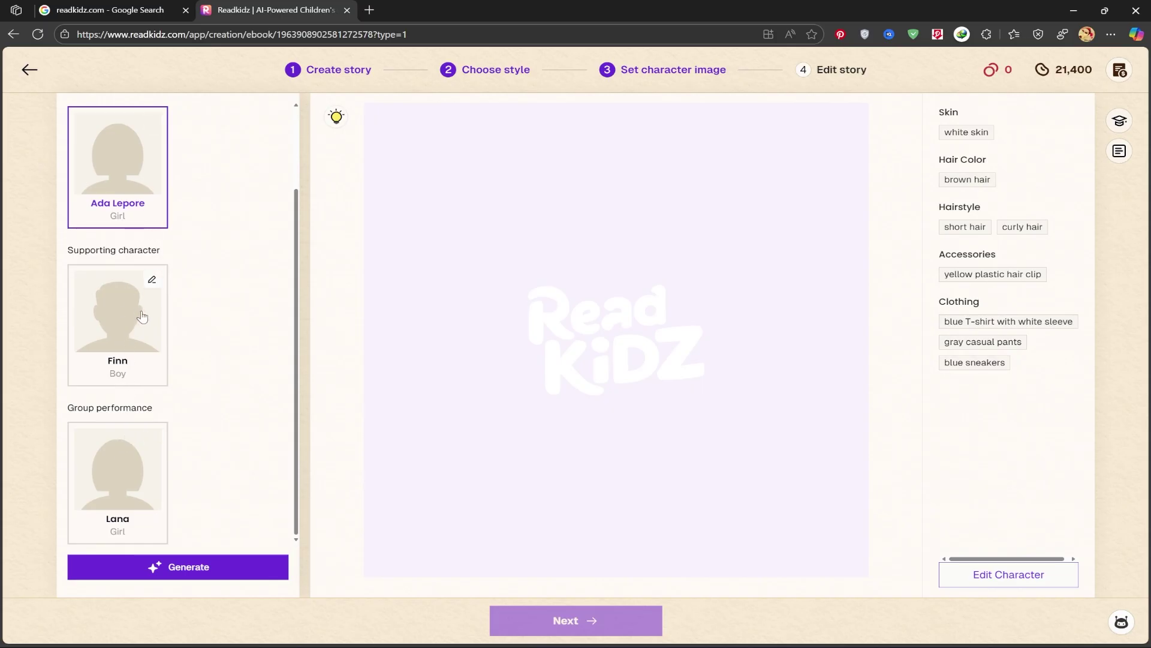
pyautogui.scroll(2, 141, 327)
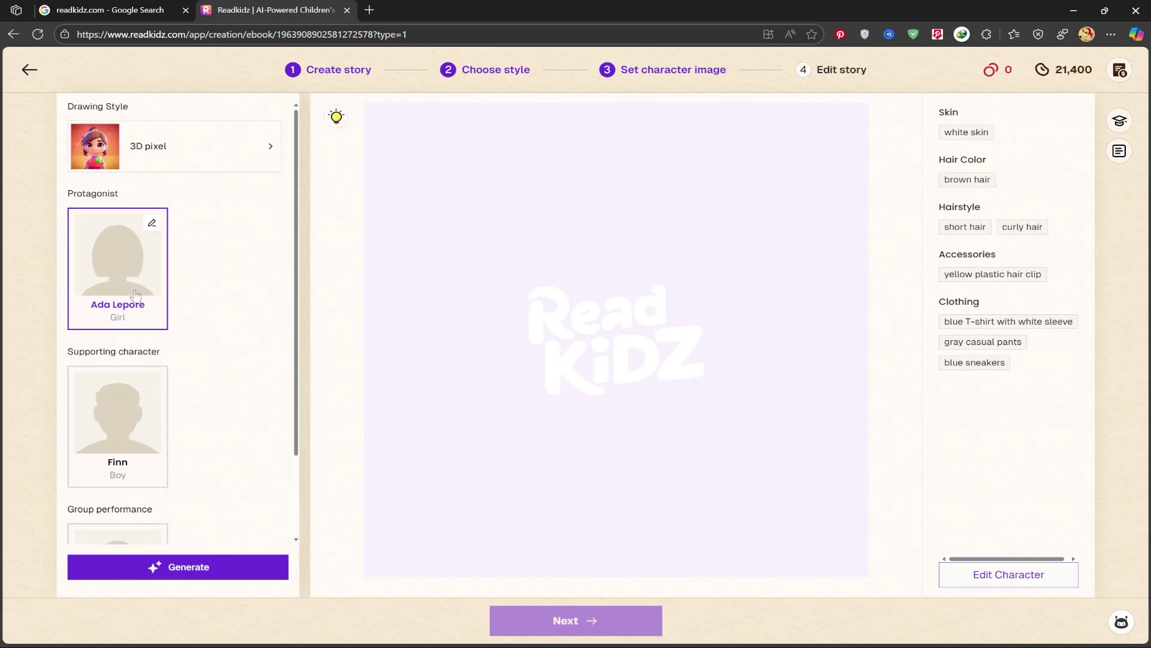
pyautogui.click(185, 569)
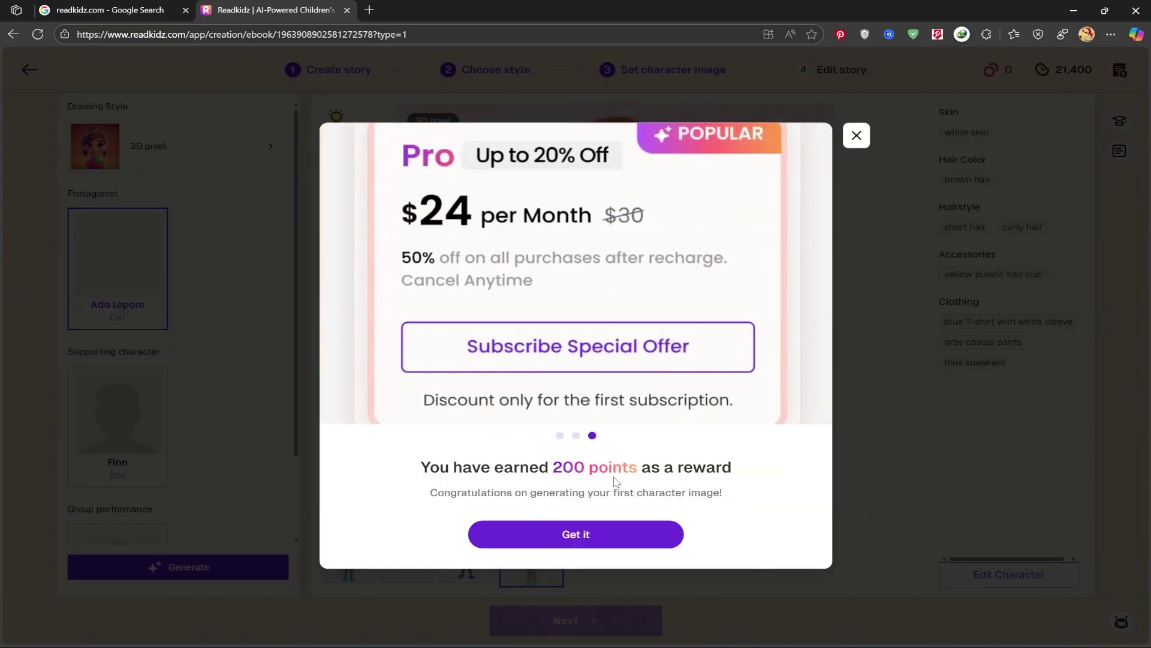
pyautogui.click(579, 534)
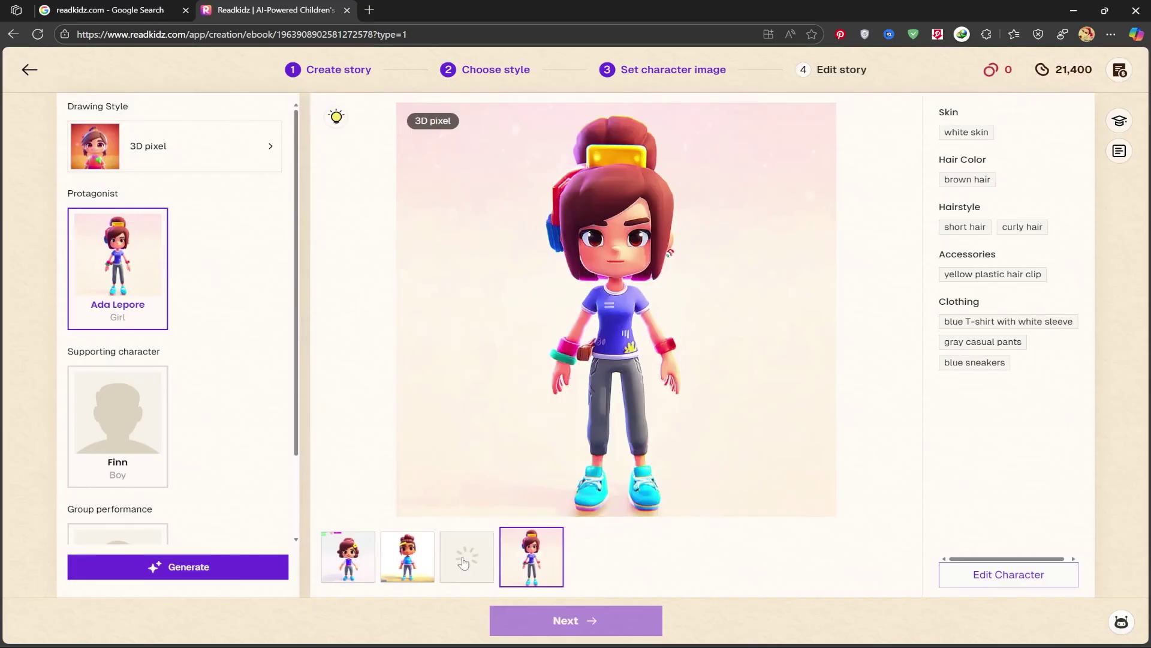
# Select the second generated portrait and bring up the Drawing Style options.
pyautogui.click(464, 558)
pyautogui.click(425, 564)
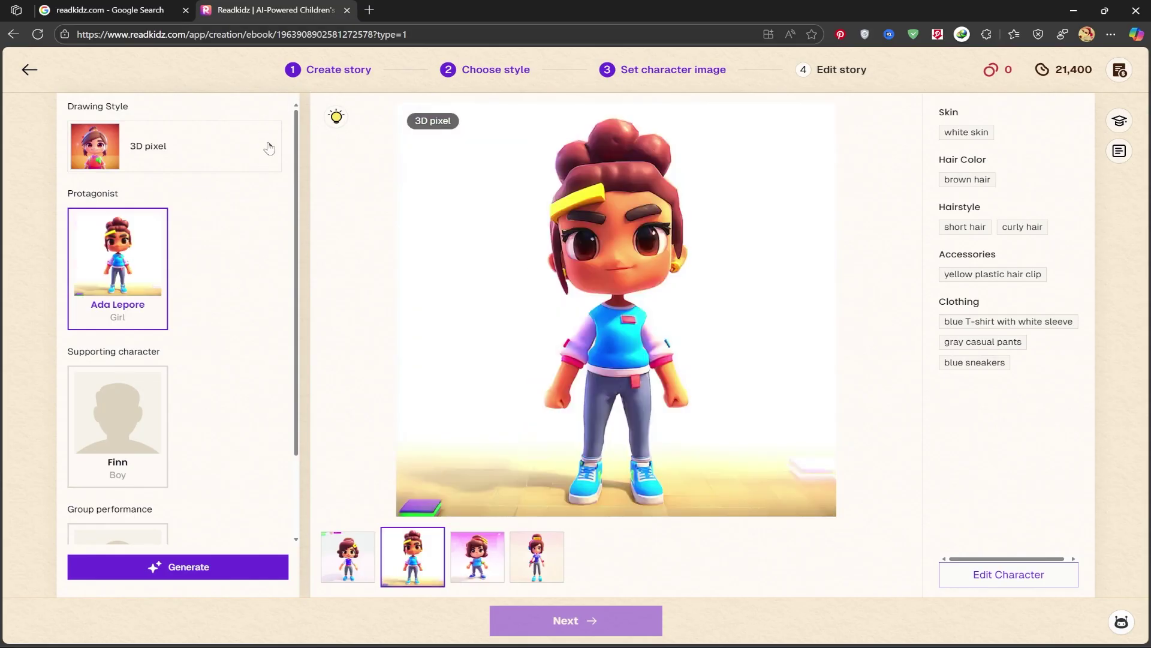
pyautogui.click(269, 148)
pyautogui.scroll(-7, 531, 366)
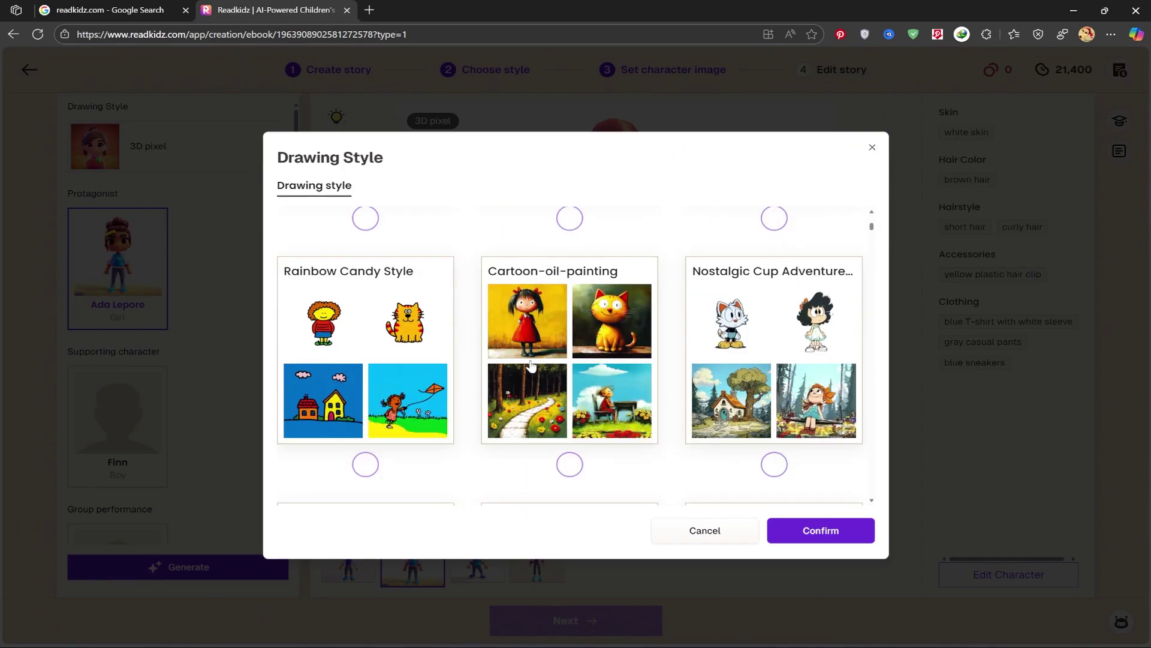
# Switch the drawing style to Traditional Anime Illustration Style, accepting the style mismatch warning.
pyautogui.scroll(-7, 531, 366)
pyautogui.scroll(-2, 528, 372)
pyautogui.scroll(1, 600, 369)
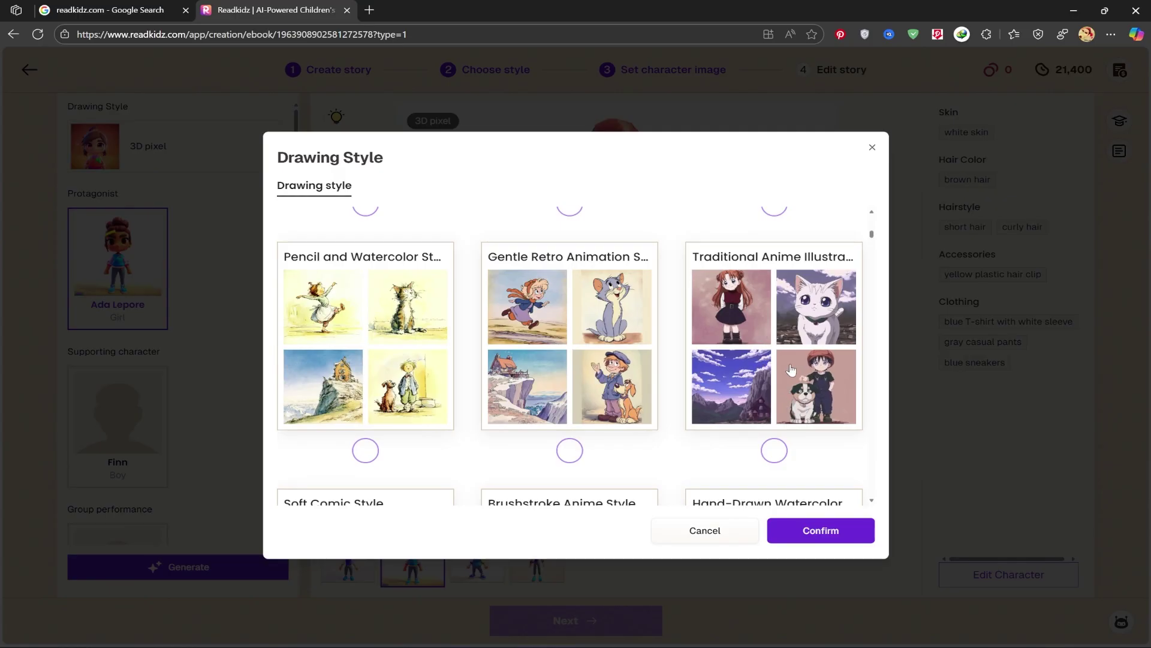
pyautogui.click(774, 450)
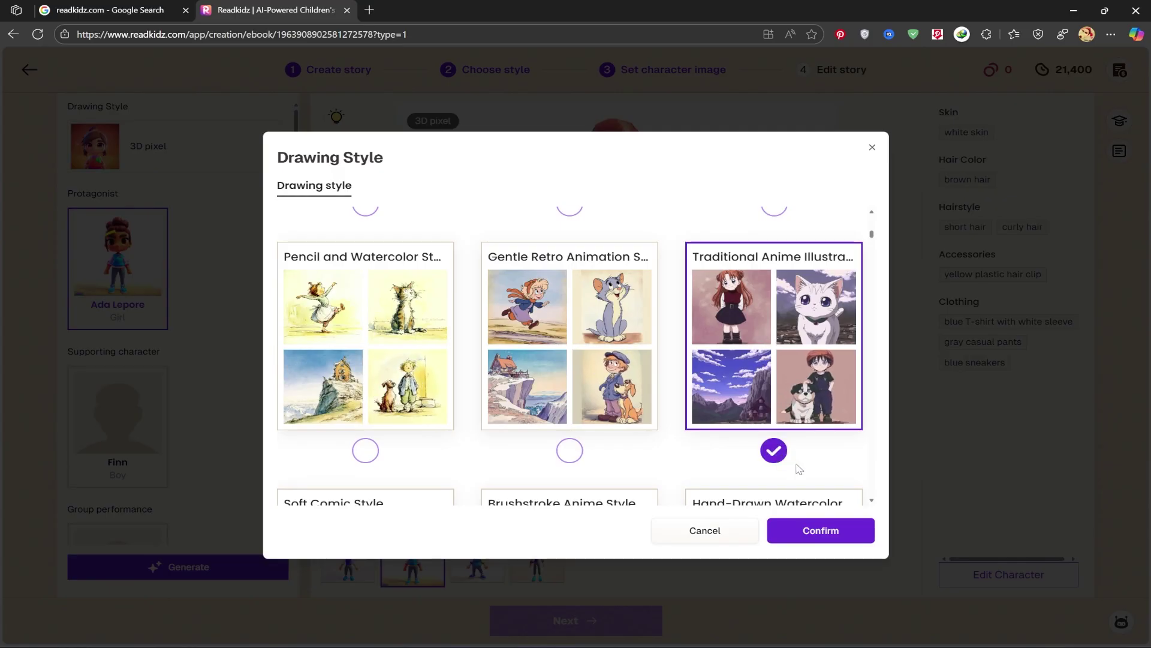
pyautogui.click(820, 530)
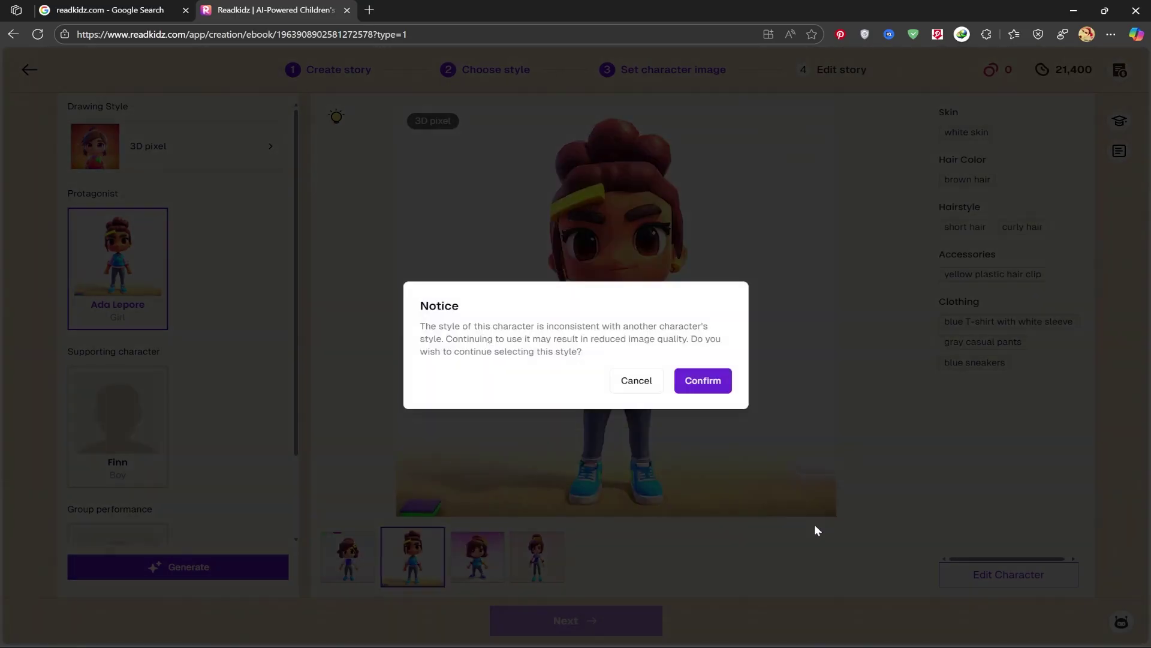
pyautogui.click(703, 382)
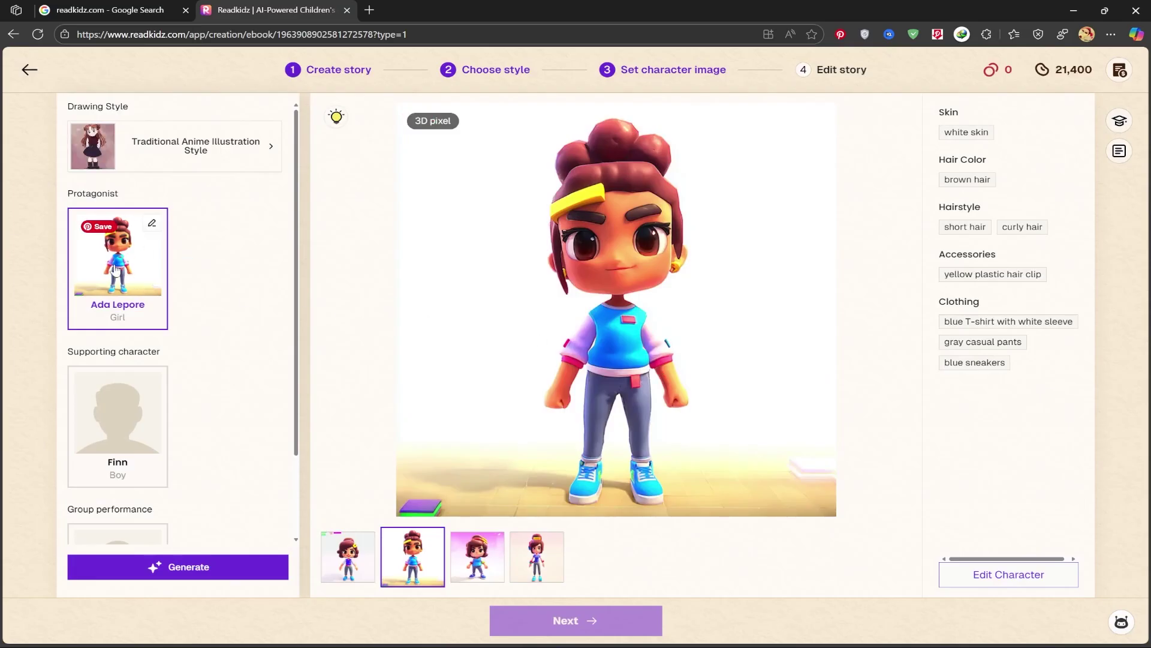
# Generate anime portraits of the protagonist, keep the full-body standing one, and save it to disk.
pyautogui.click(181, 570)
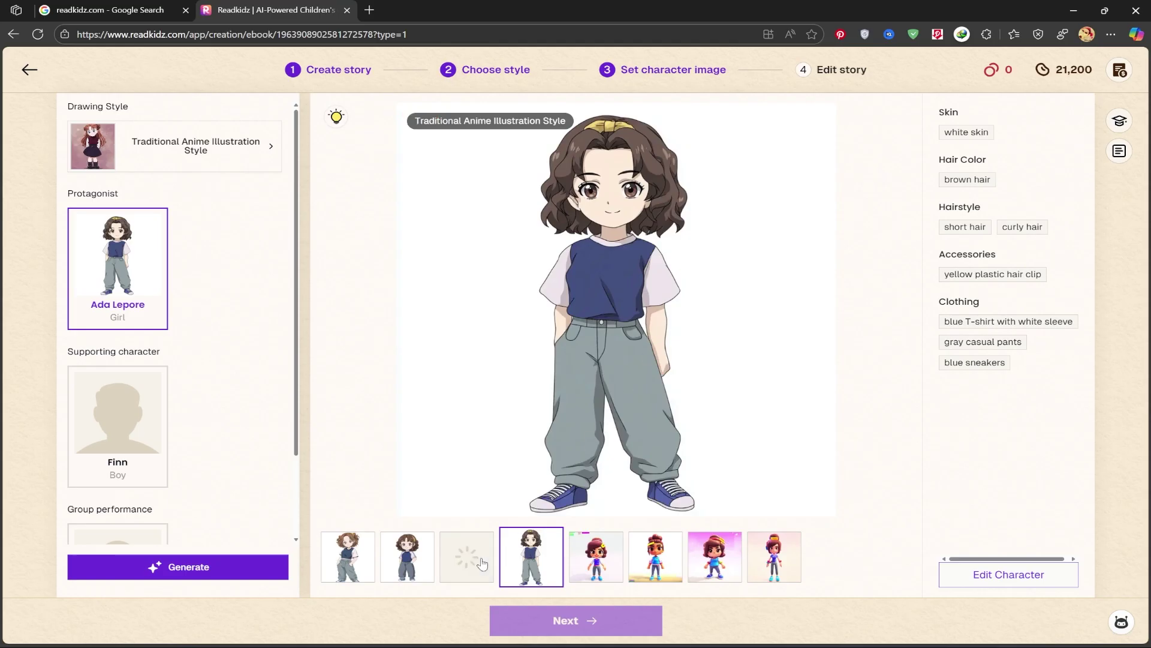
pyautogui.click(478, 563)
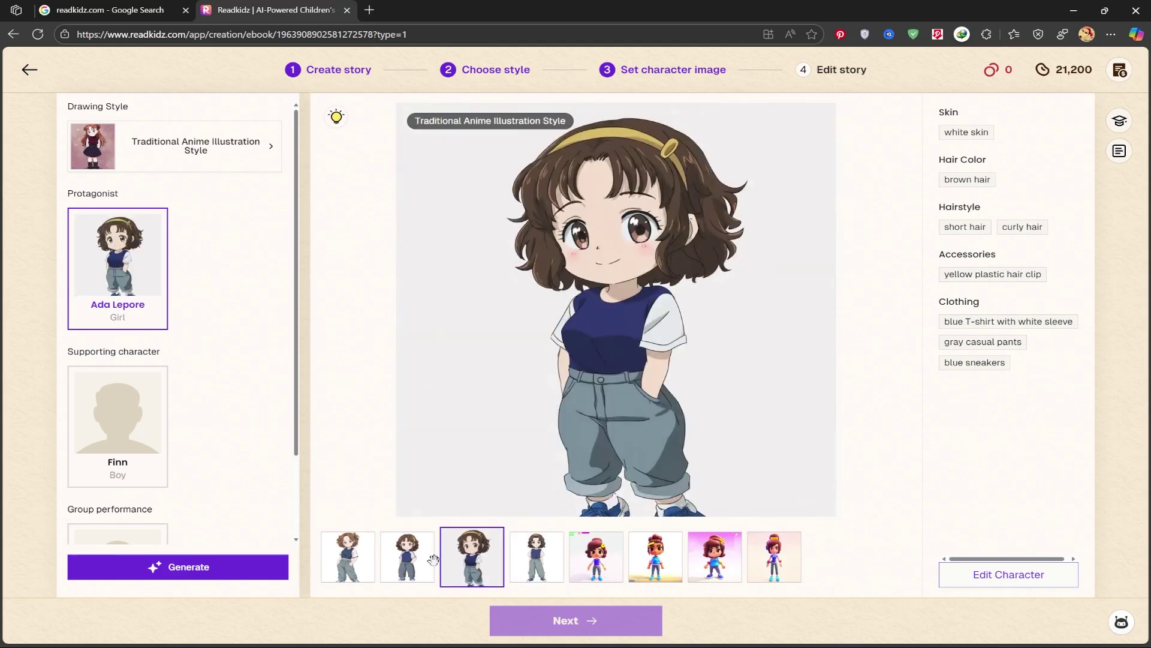
pyautogui.click(413, 571)
pyautogui.click(416, 570)
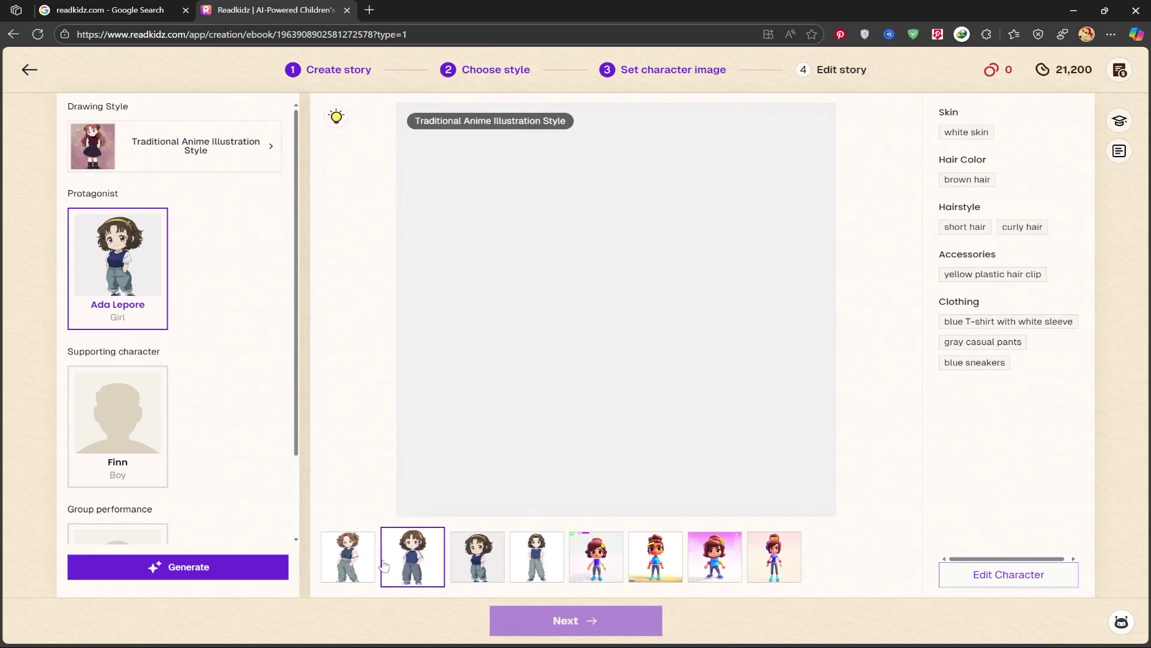
pyautogui.click(358, 569)
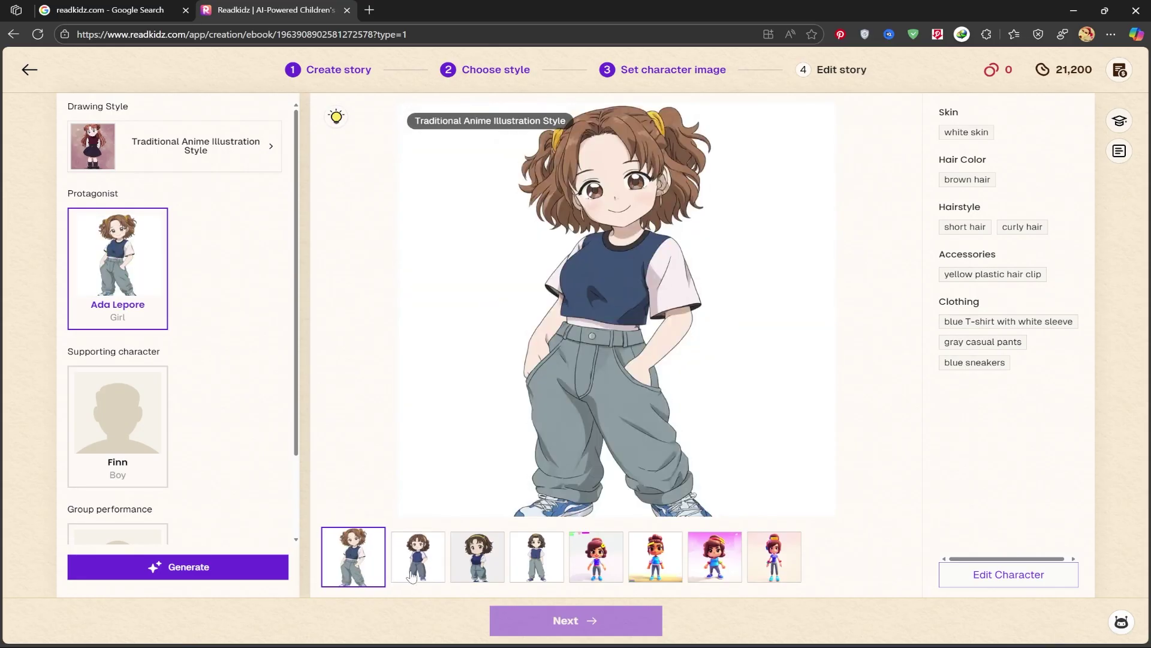
pyautogui.click(520, 575)
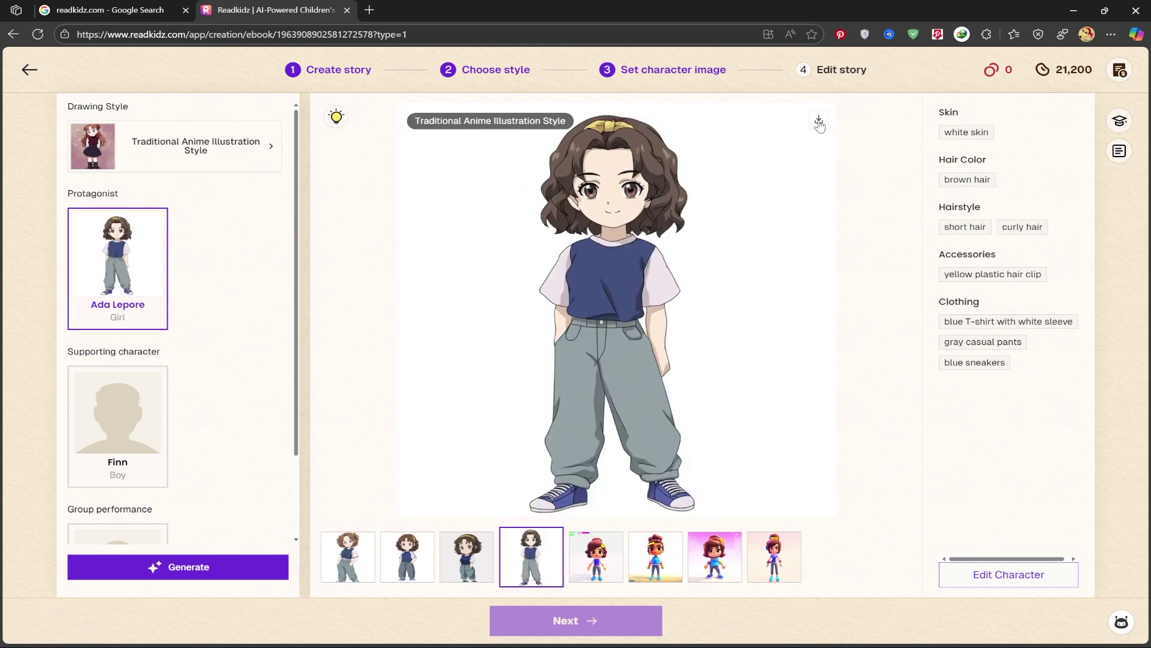
pyautogui.click(819, 123)
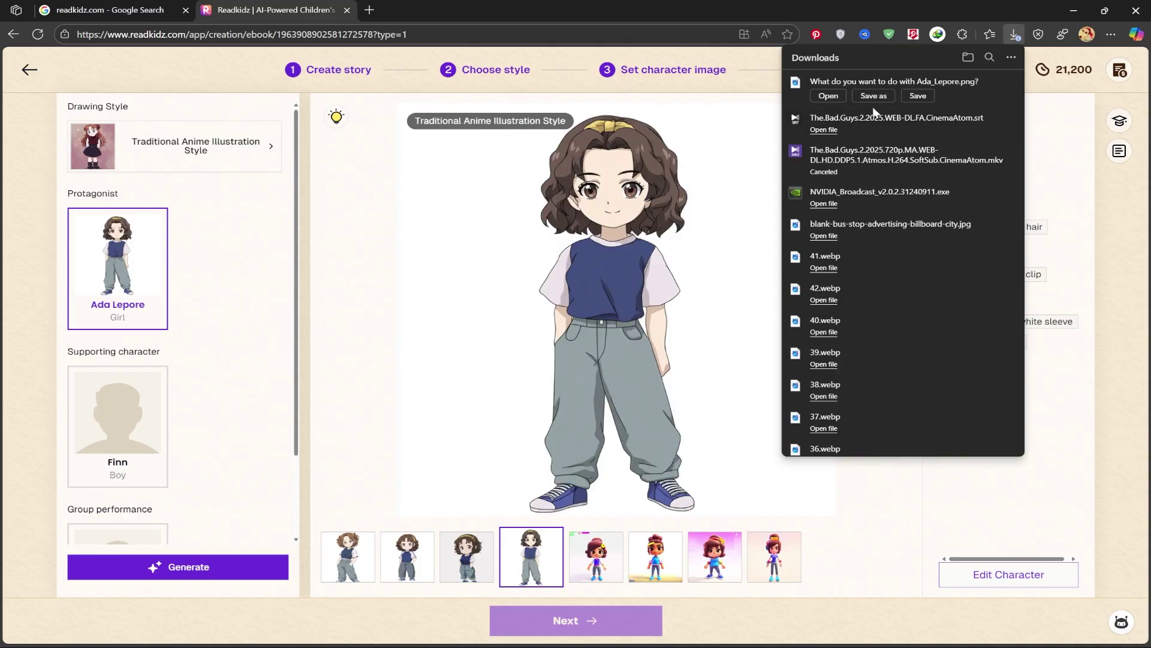
pyautogui.click(918, 96)
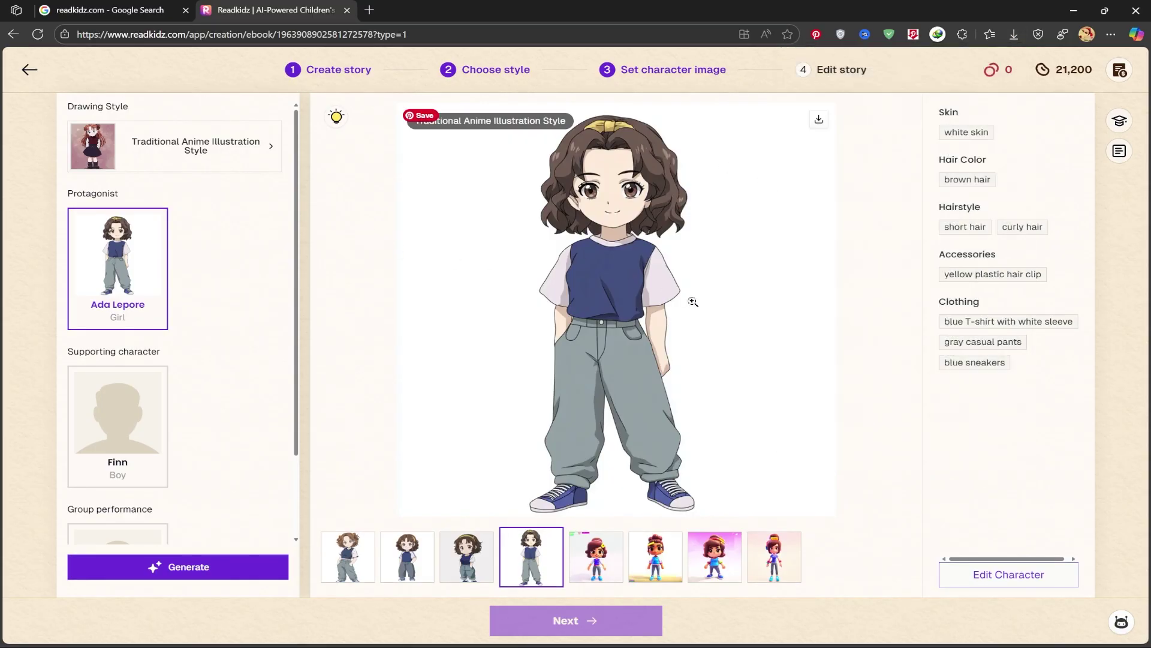
pyautogui.click(116, 412)
# Open Finn's character editor and close it without changing his traits.
pyautogui.scroll(-2, 260, 425)
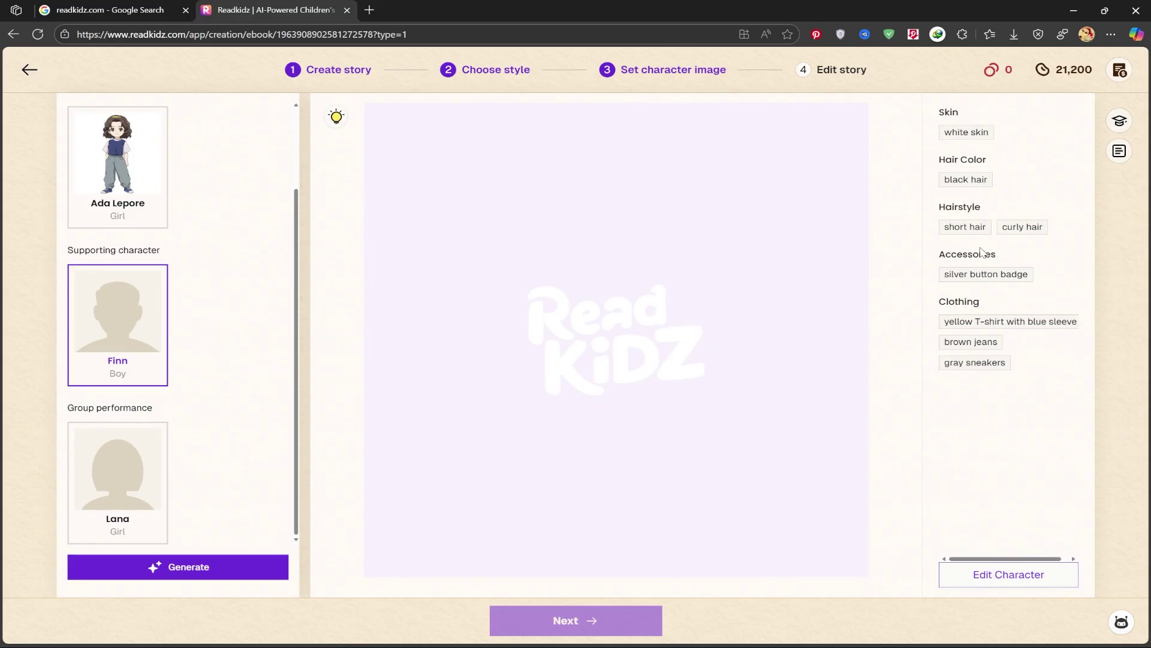
pyautogui.click(987, 581)
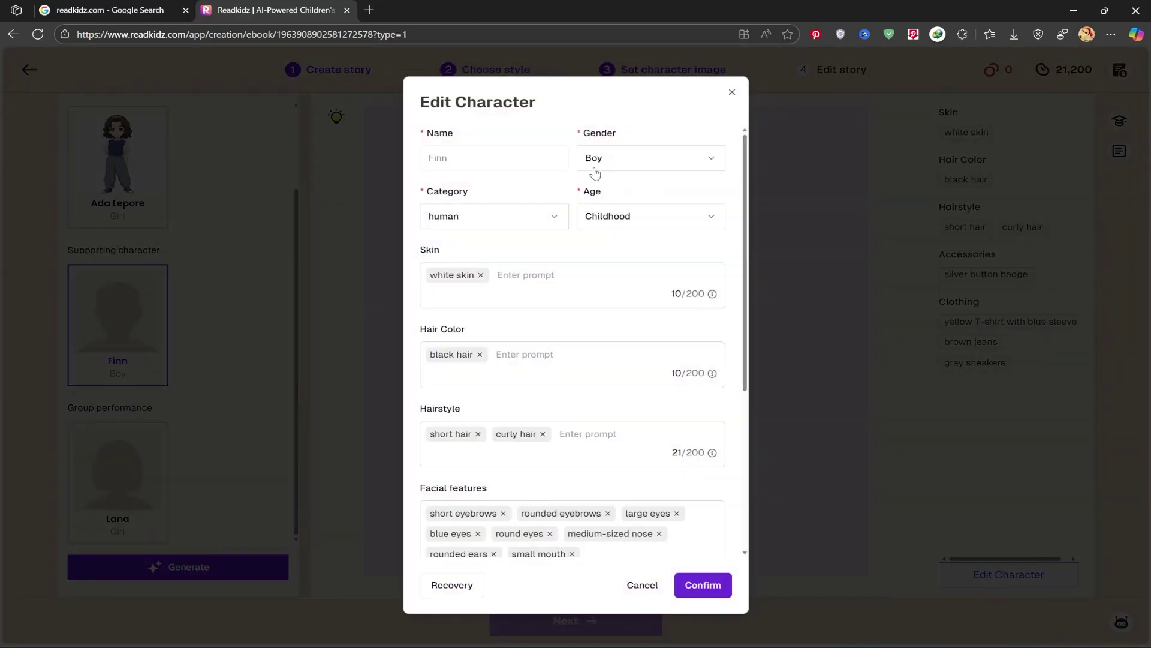
pyautogui.scroll(-3, 478, 262)
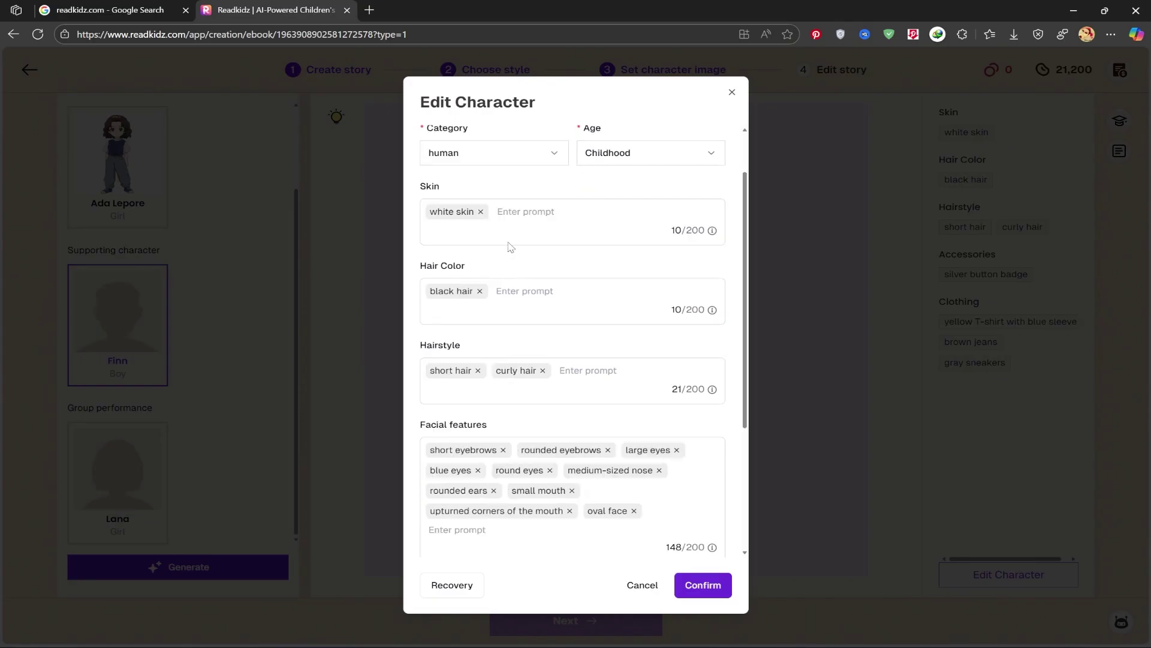
pyautogui.scroll(-2, 573, 285)
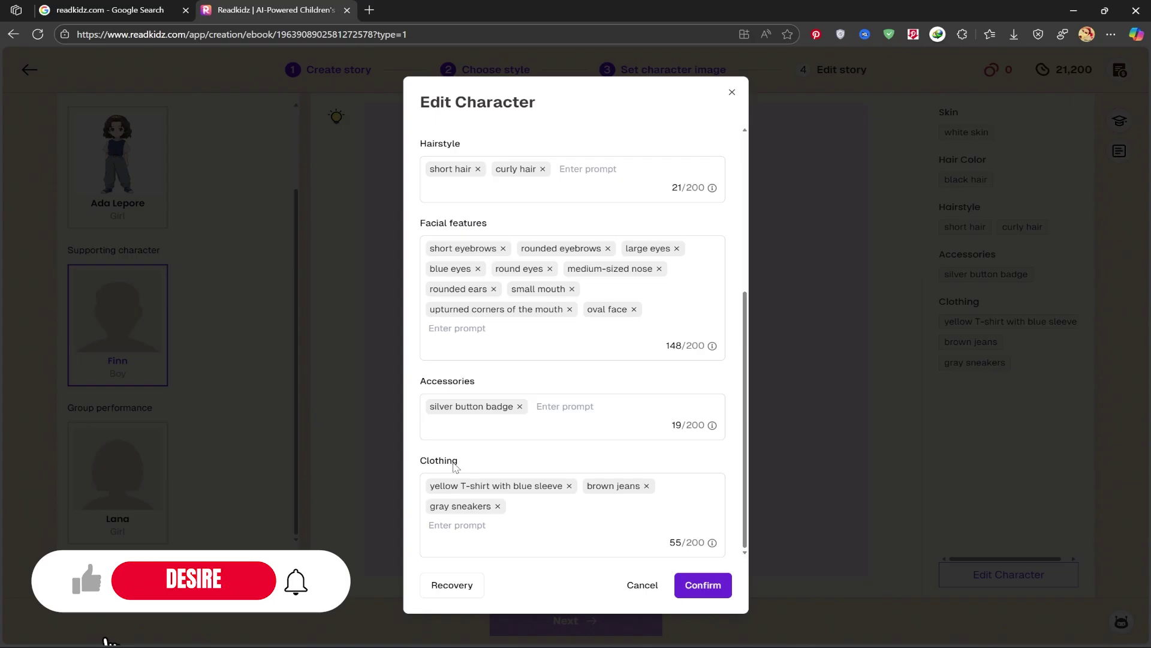
pyautogui.click(629, 586)
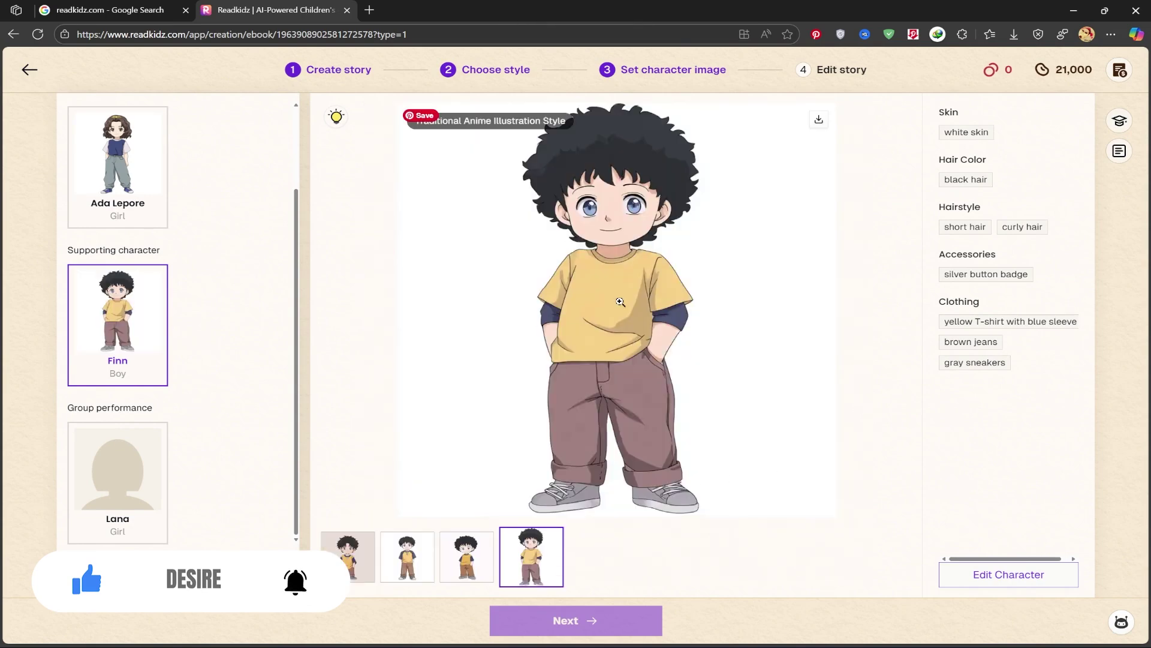
# Compare Finn's images and set the fourth, curly-haired yellow T-shirt one as his picture.
pyautogui.click(410, 558)
pyautogui.click(501, 560)
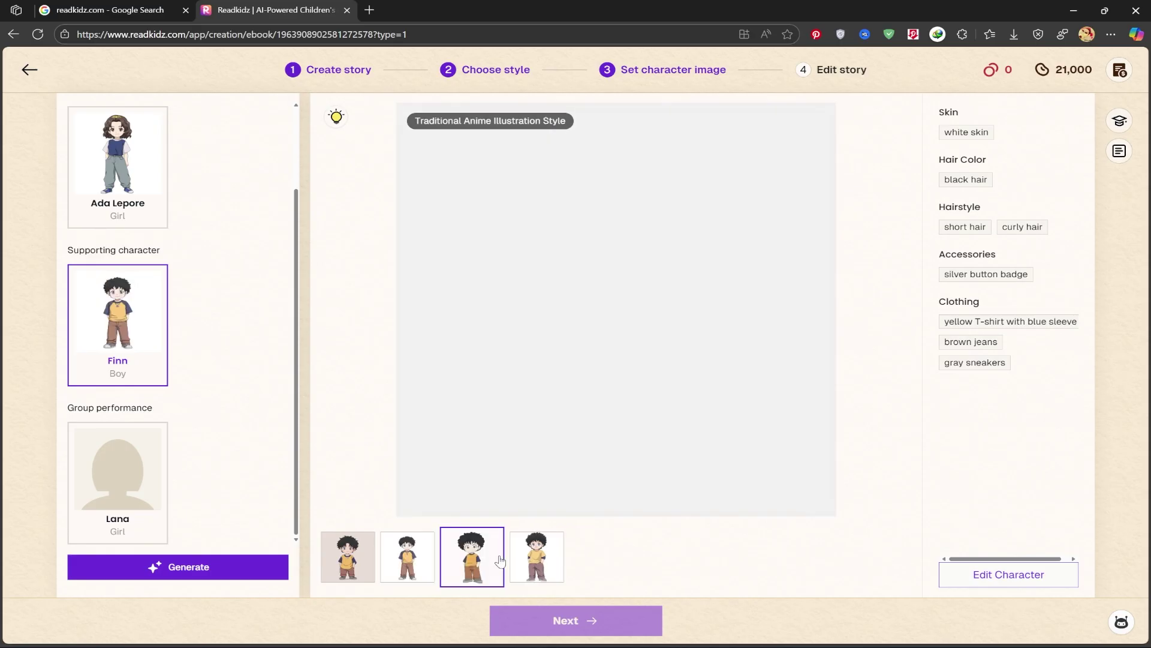
pyautogui.click(545, 567)
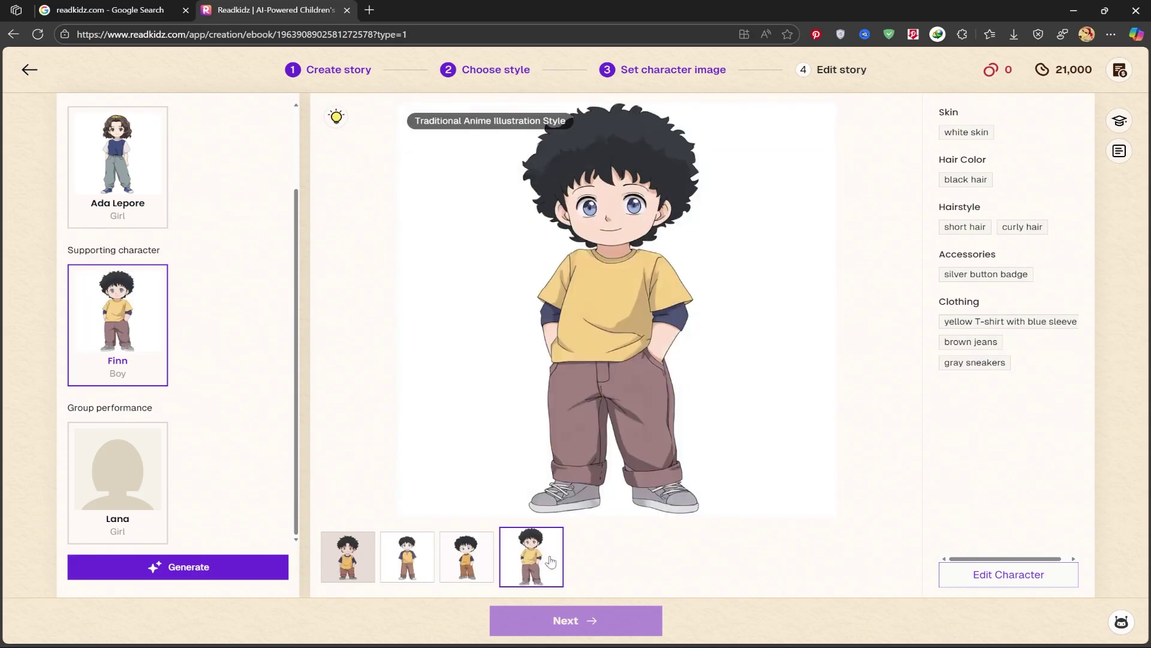
pyautogui.click(120, 474)
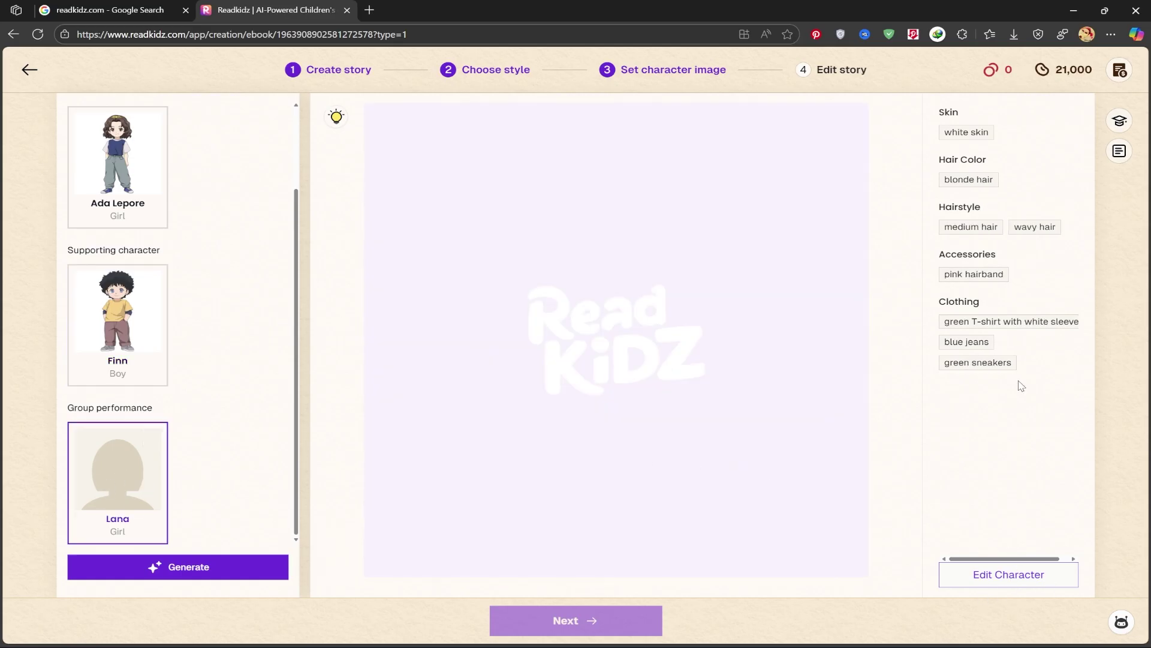
# Generate Lana's portraits, pick the first long-haired blonde image, and continue to the storyboards.
pyautogui.click(175, 567)
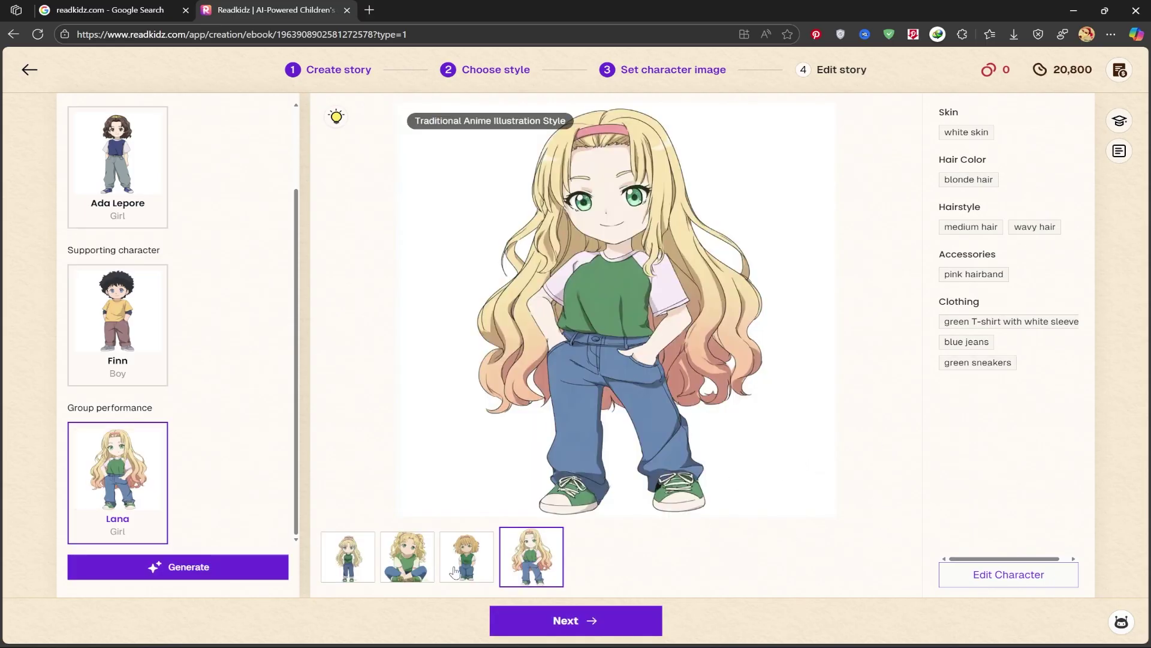
pyautogui.click(453, 572)
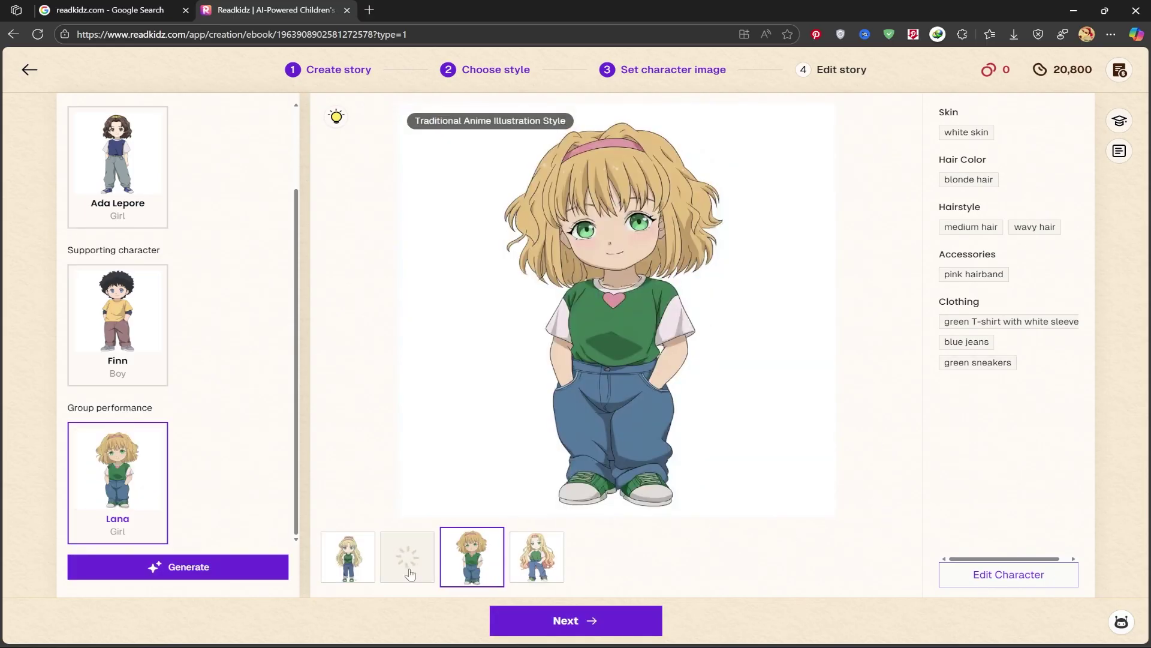
pyautogui.click(405, 567)
pyautogui.click(352, 570)
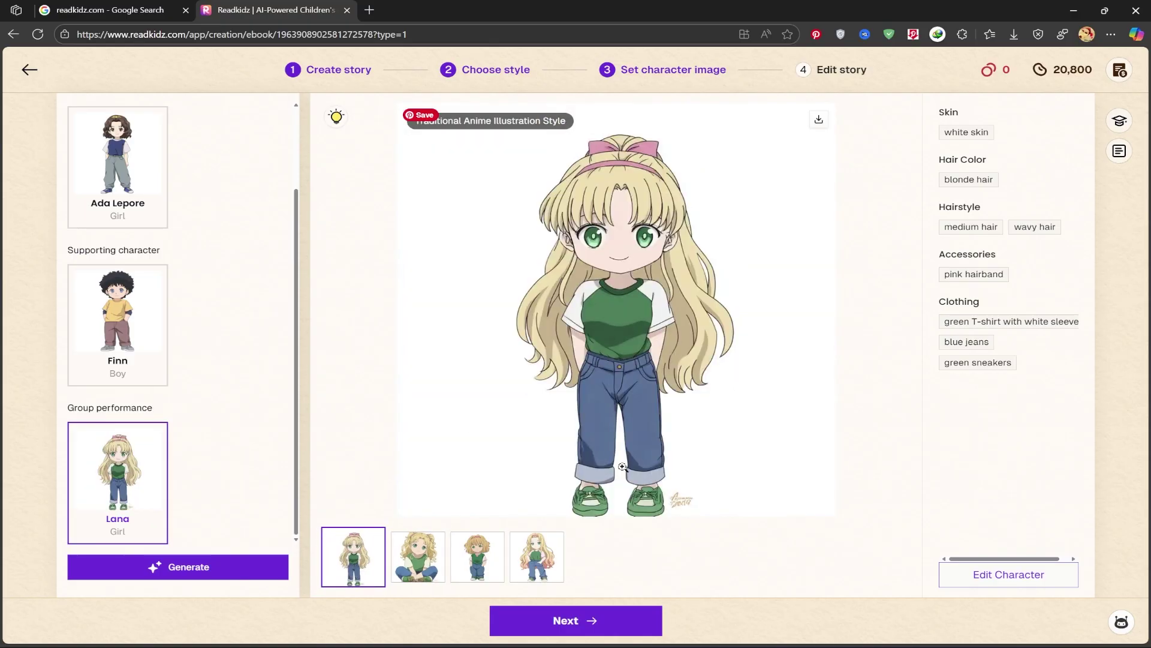
pyautogui.scroll(2, 211, 423)
pyautogui.scroll(-2, 211, 424)
pyautogui.click(587, 621)
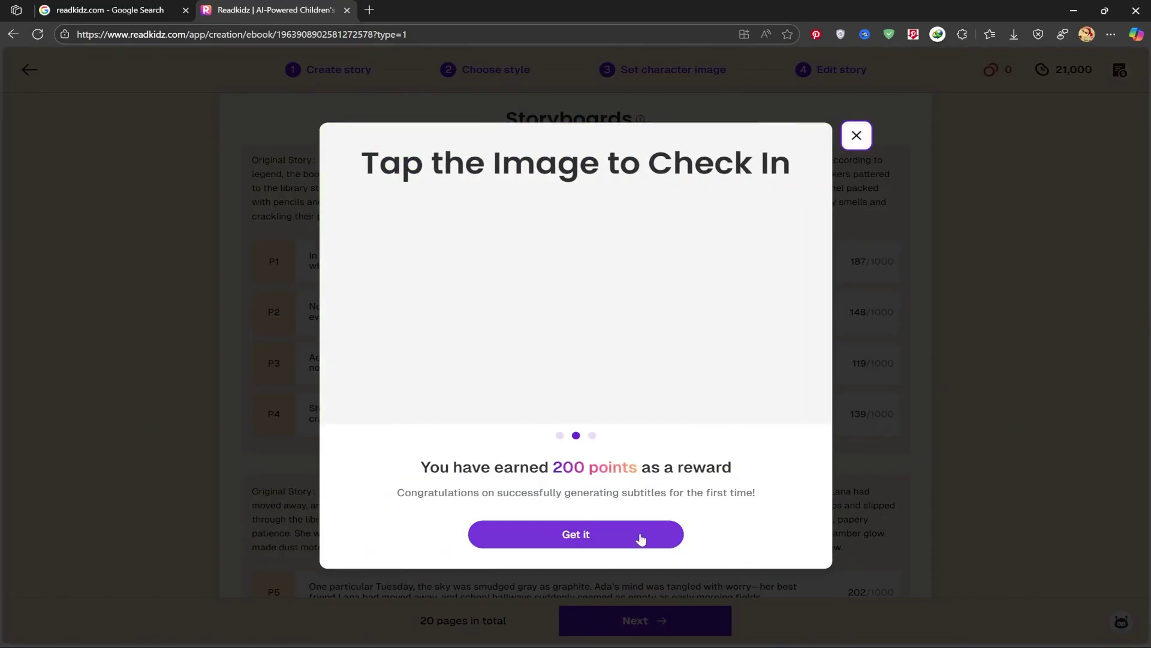
# Claim the 200-point reward, review the 20-page storyboard, and proceed to generating the book.
pyautogui.click(591, 535)
pyautogui.scroll(-2, 456, 180)
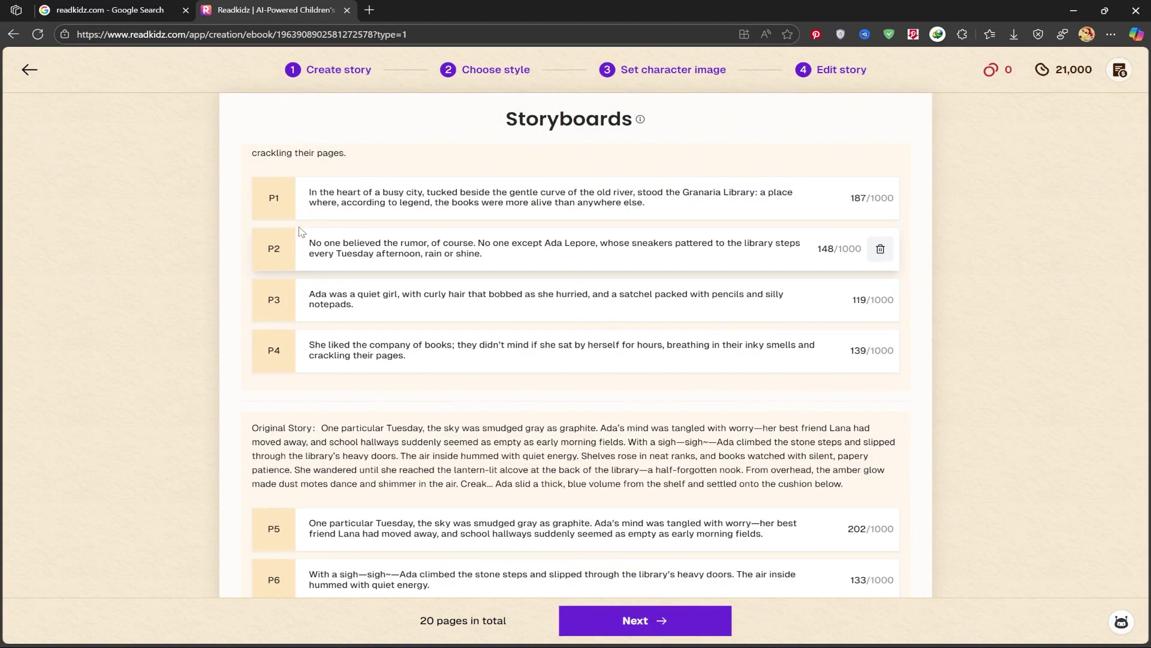
pyautogui.scroll(-3, 360, 299)
pyautogui.click(414, 281)
pyautogui.scroll(-5, 466, 295)
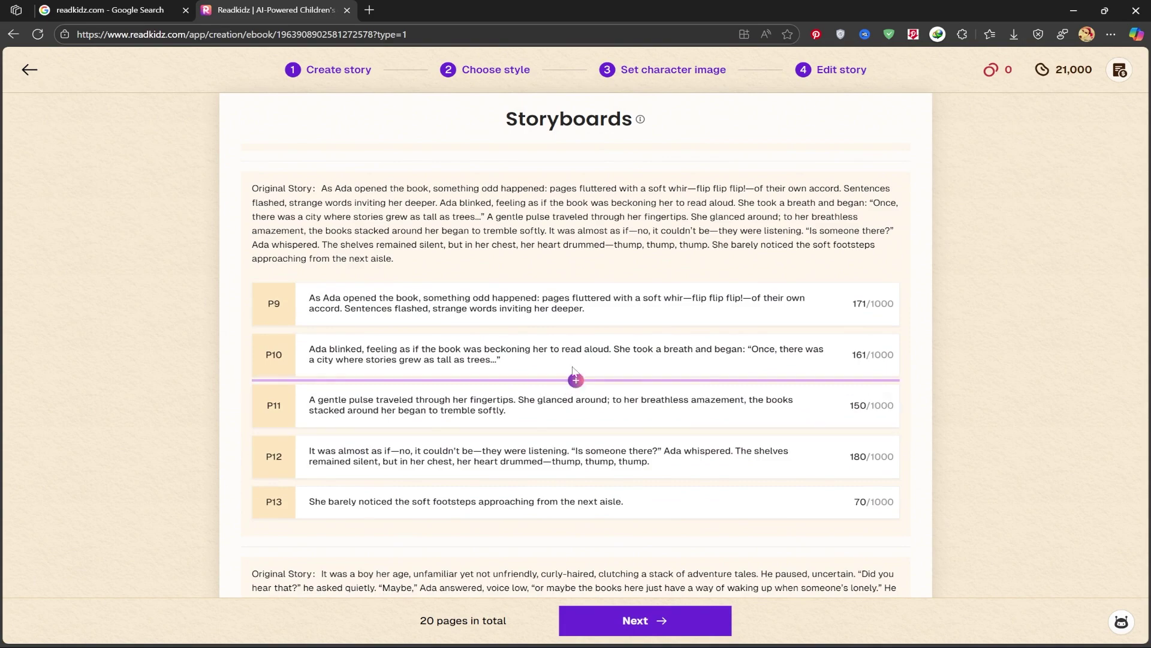
pyautogui.scroll(-5, 345, 362)
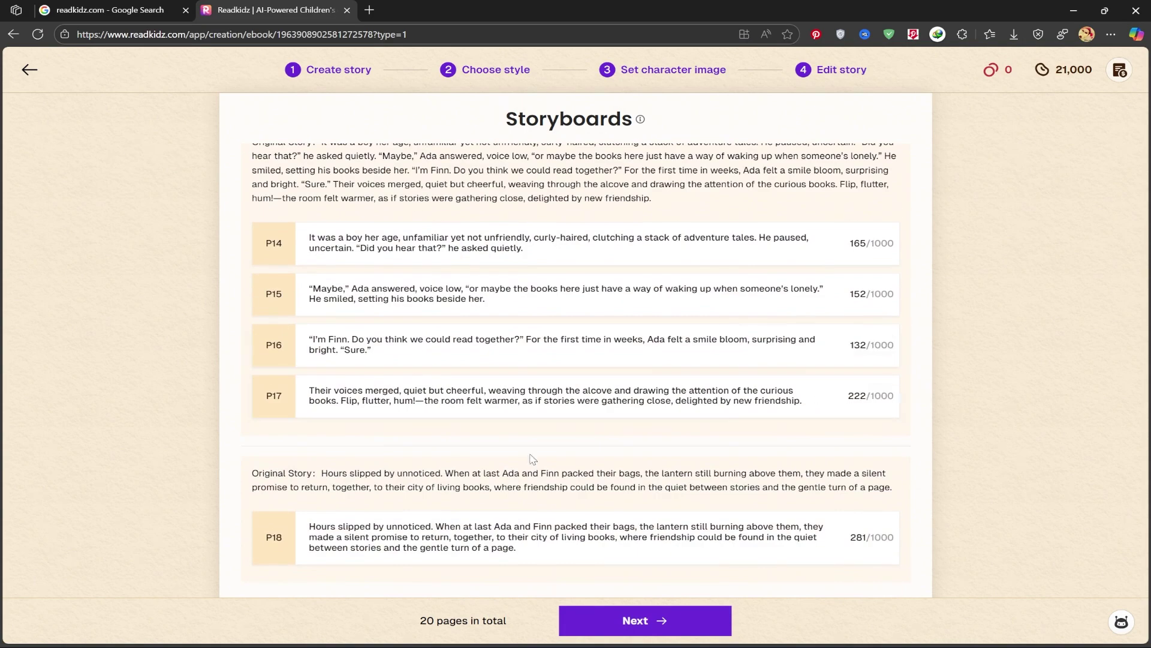
pyautogui.click(624, 618)
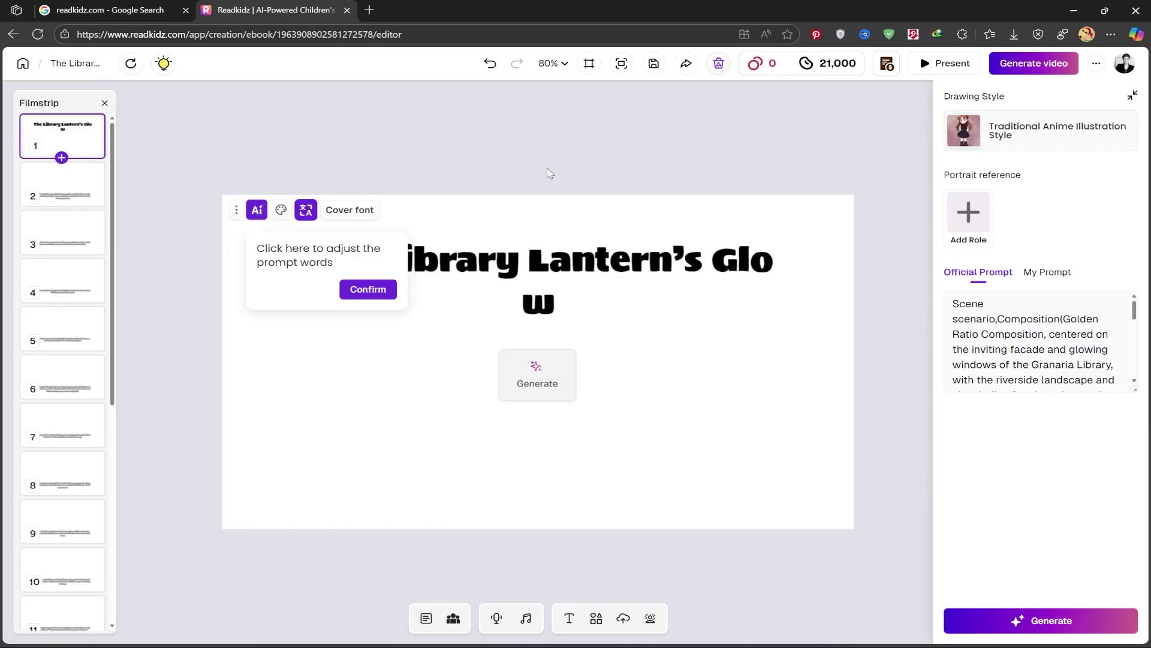
pyautogui.click(365, 290)
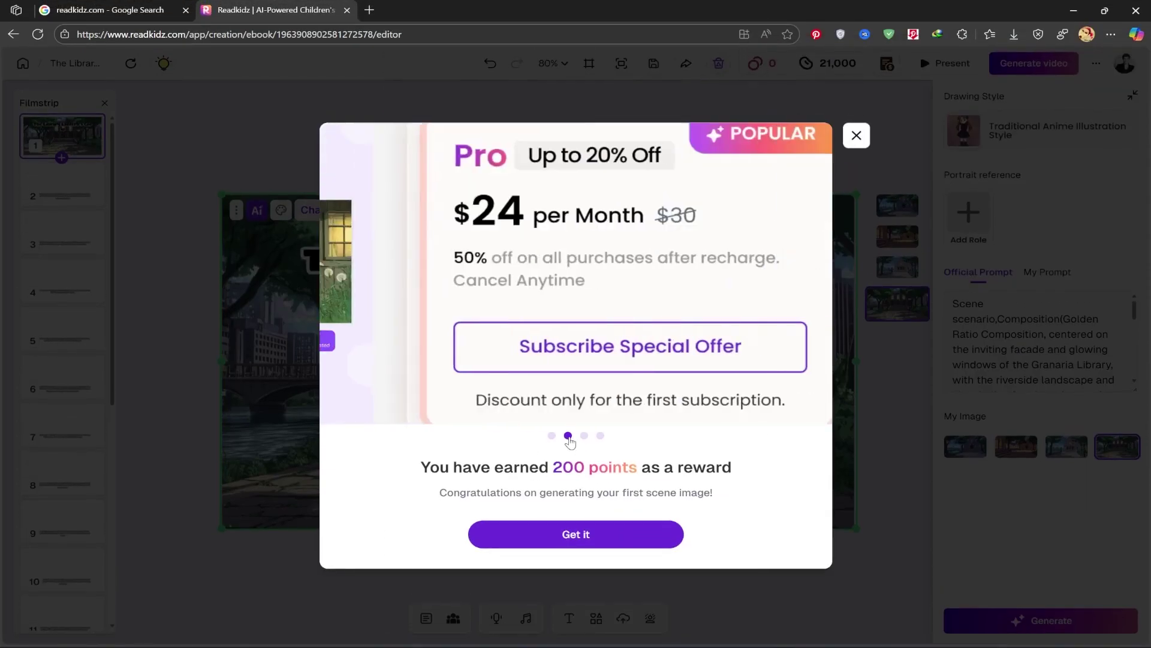
# Claim the reward and apply the sunlit stone-steps library variant to the cover.
pyautogui.click(587, 535)
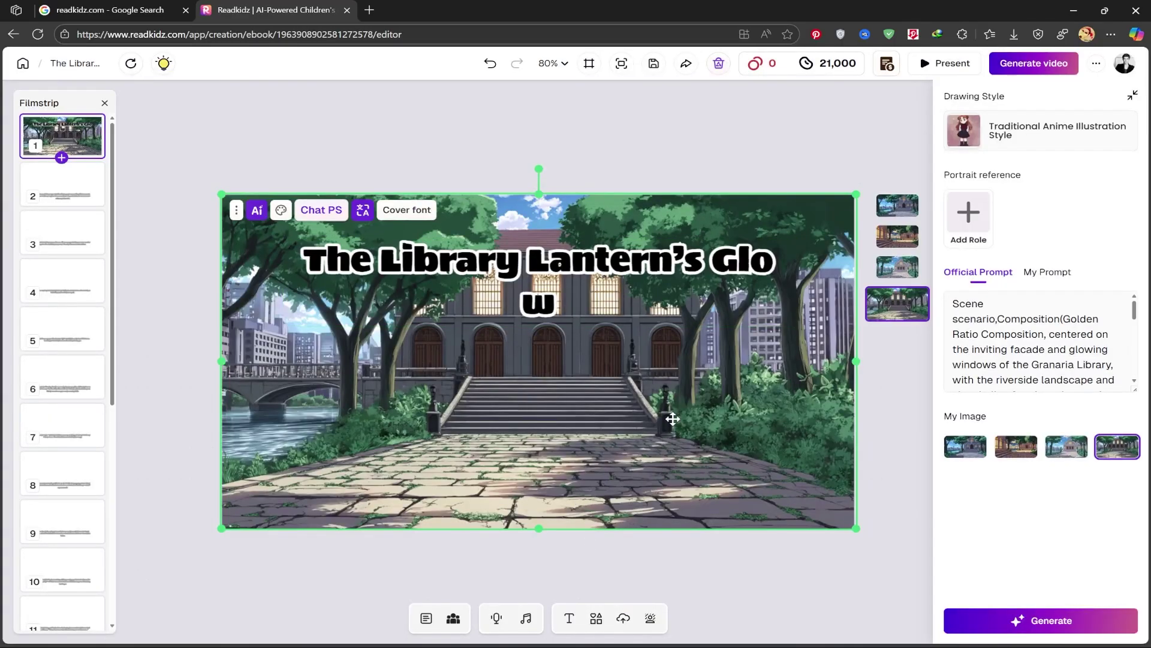
pyautogui.click(905, 238)
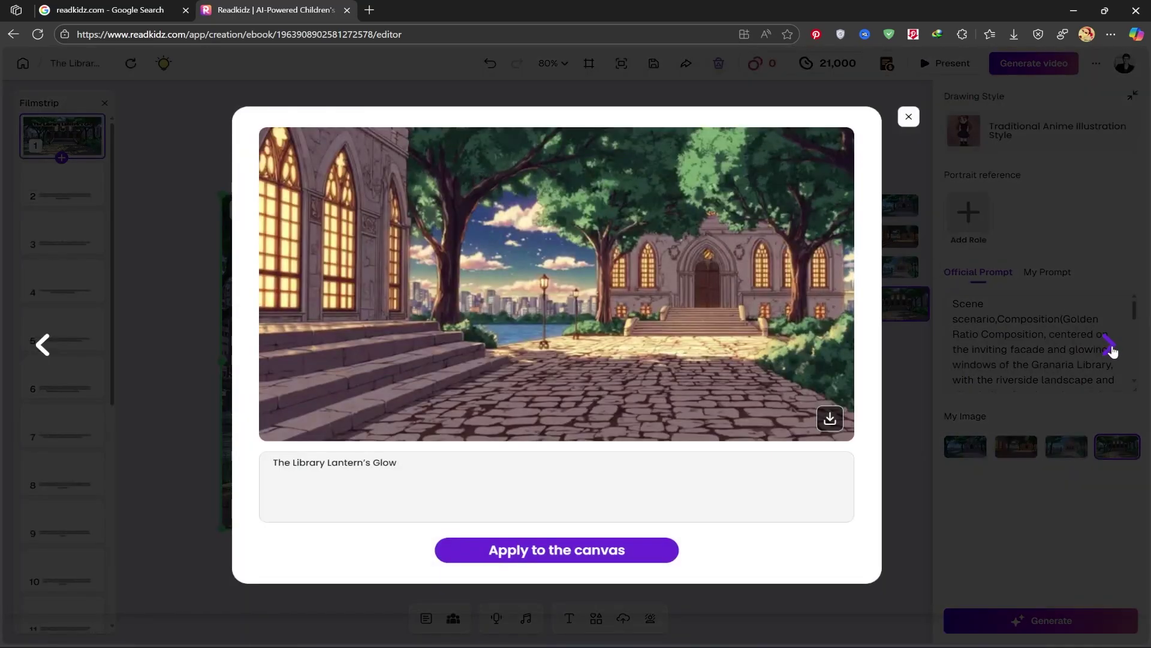
pyautogui.click(1110, 347)
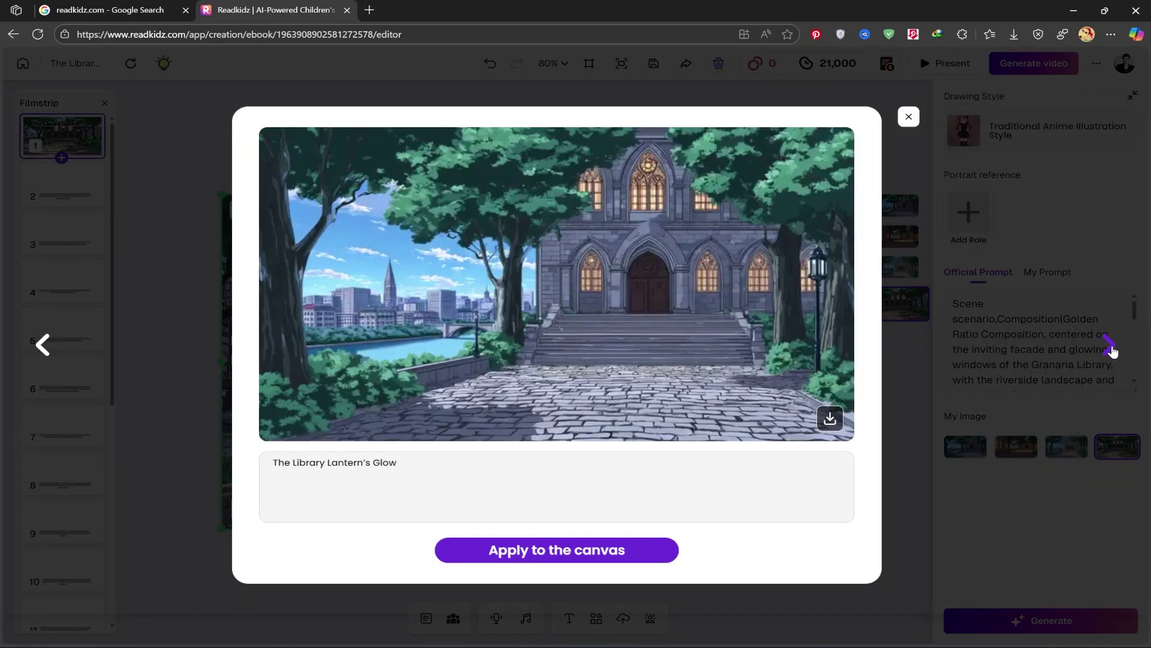
pyautogui.click(42, 344)
pyautogui.click(42, 344)
pyautogui.click(42, 344)
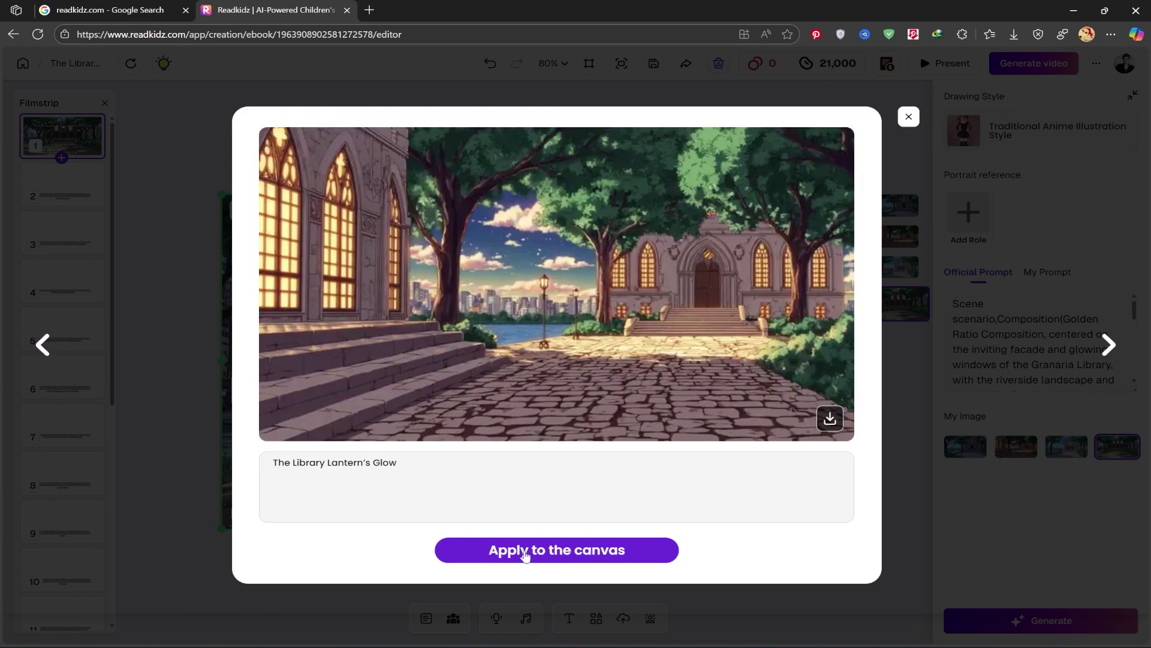
pyautogui.click(525, 553)
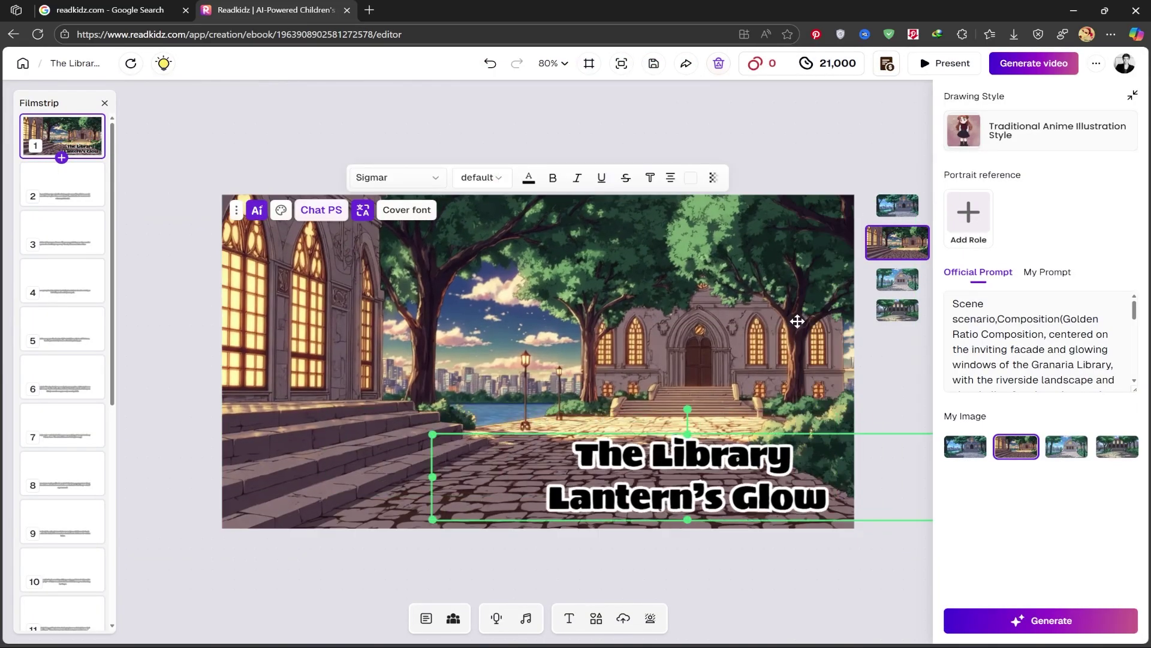
# Try a different title font, undo it, and reselect the cover image.
pyautogui.click(395, 178)
pyautogui.click(502, 478)
pyautogui.click(467, 340)
pyautogui.hotkey('ctrl', 'z')
pyautogui.click(599, 480)
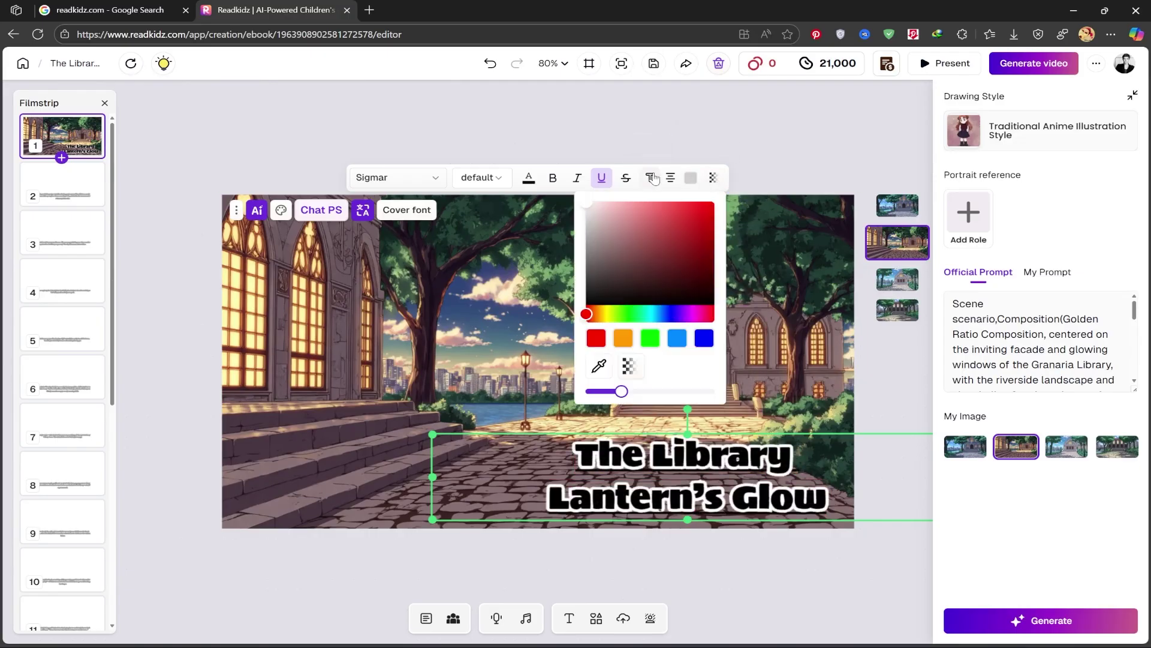
pyautogui.click(779, 303)
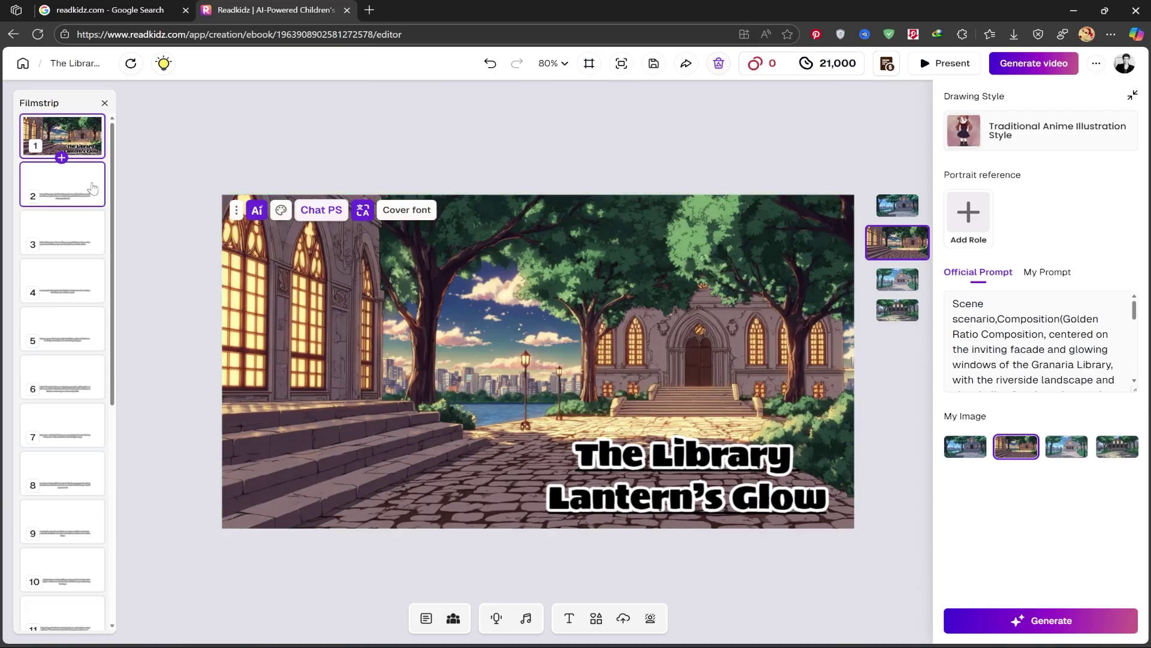
# On page 2, review the official scene prompt and generate its scene images.
pyautogui.click(62, 181)
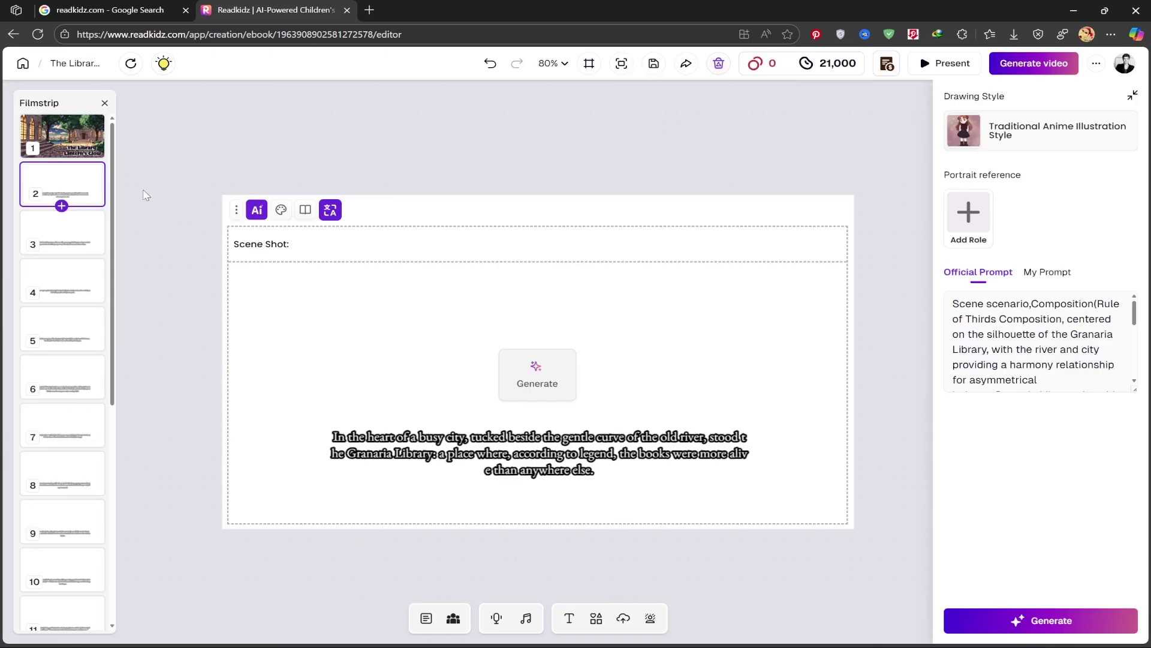
pyautogui.click(1023, 348)
pyautogui.scroll(-5, 1023, 348)
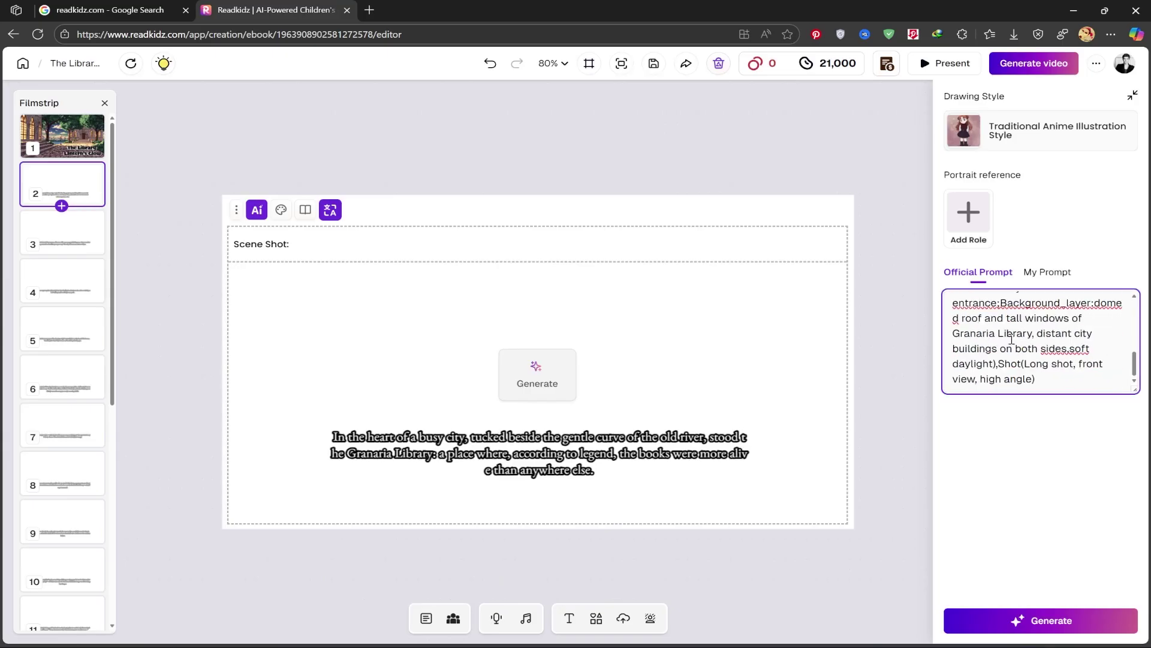
pyautogui.scroll(5, 1063, 339)
pyautogui.click(1027, 273)
pyautogui.click(986, 279)
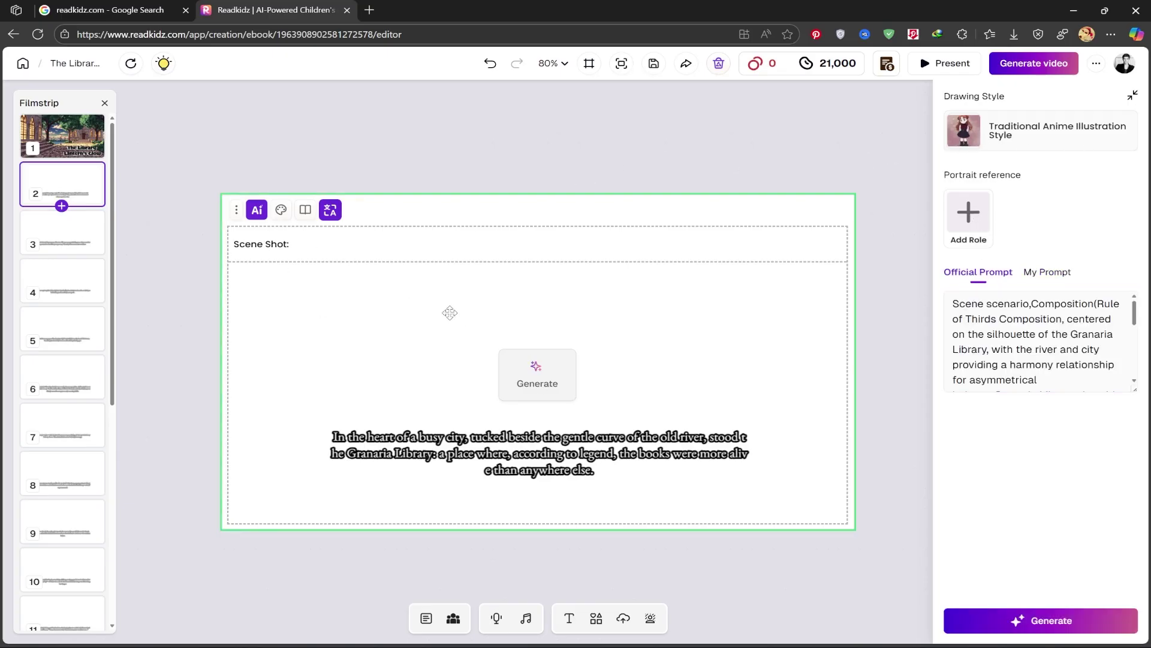
pyautogui.click(539, 383)
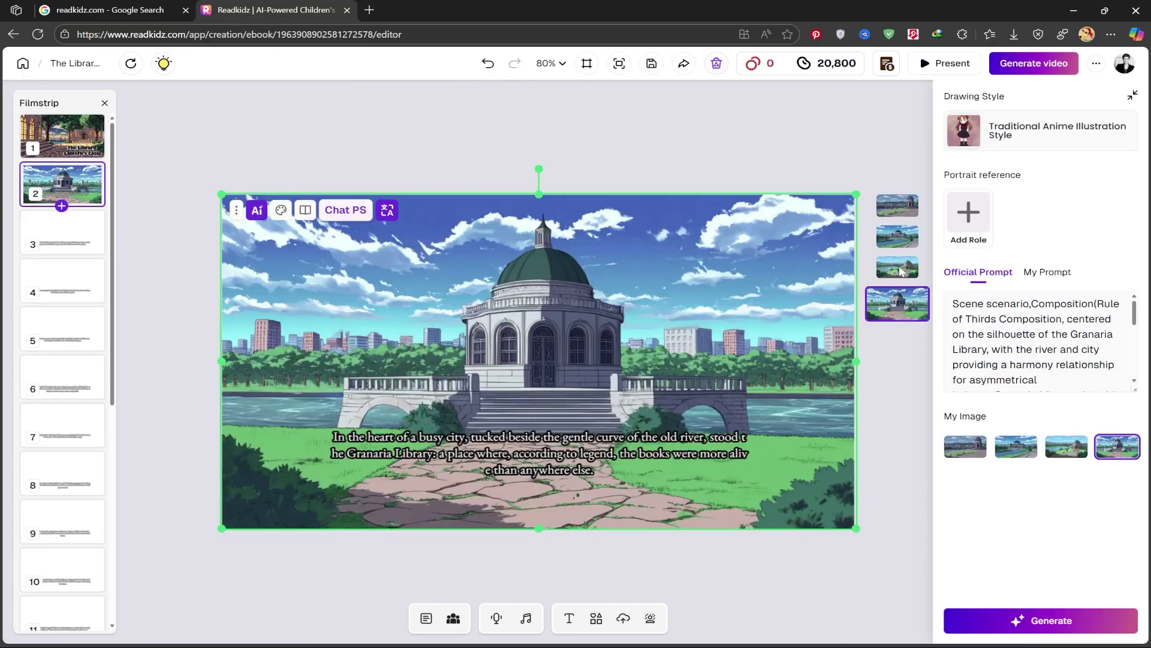
# Browse page 2's image variants and apply the domed riverside library image with the bridge.
pyautogui.click(899, 268)
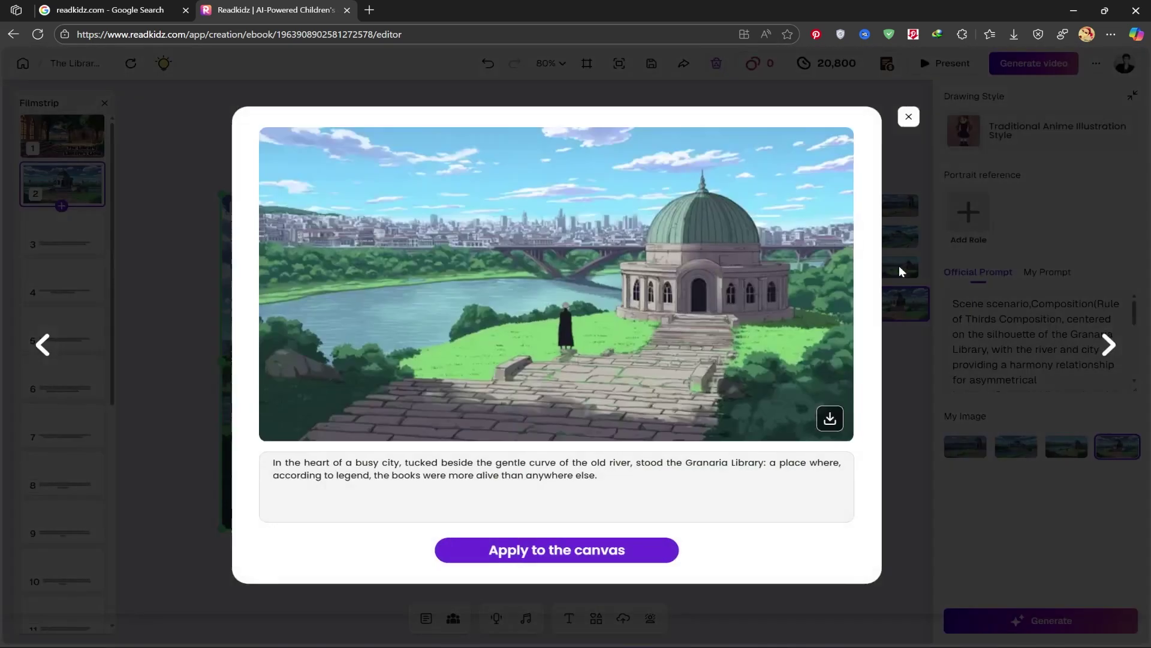
pyautogui.click(44, 345)
pyautogui.click(50, 352)
pyautogui.click(49, 354)
pyautogui.click(1107, 351)
pyautogui.click(1106, 353)
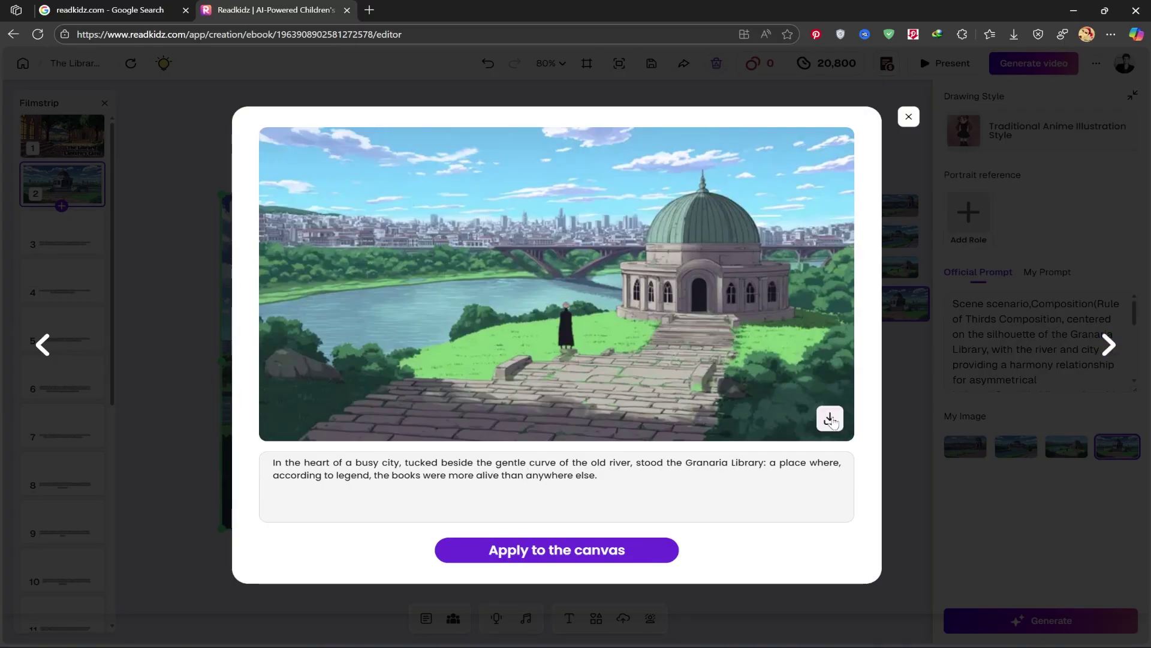
pyautogui.click(549, 552)
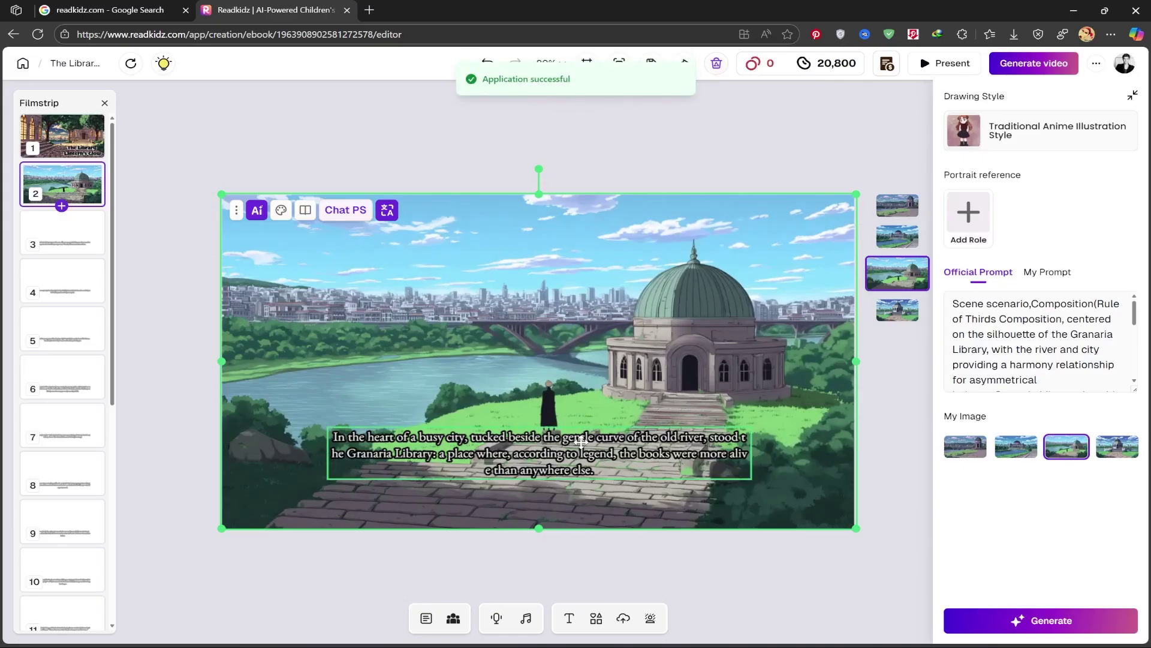
# Set page 2's caption font to Noto Sans KR after trying Sigmar.
pyautogui.click(619, 444)
pyautogui.click(414, 177)
pyautogui.click(383, 252)
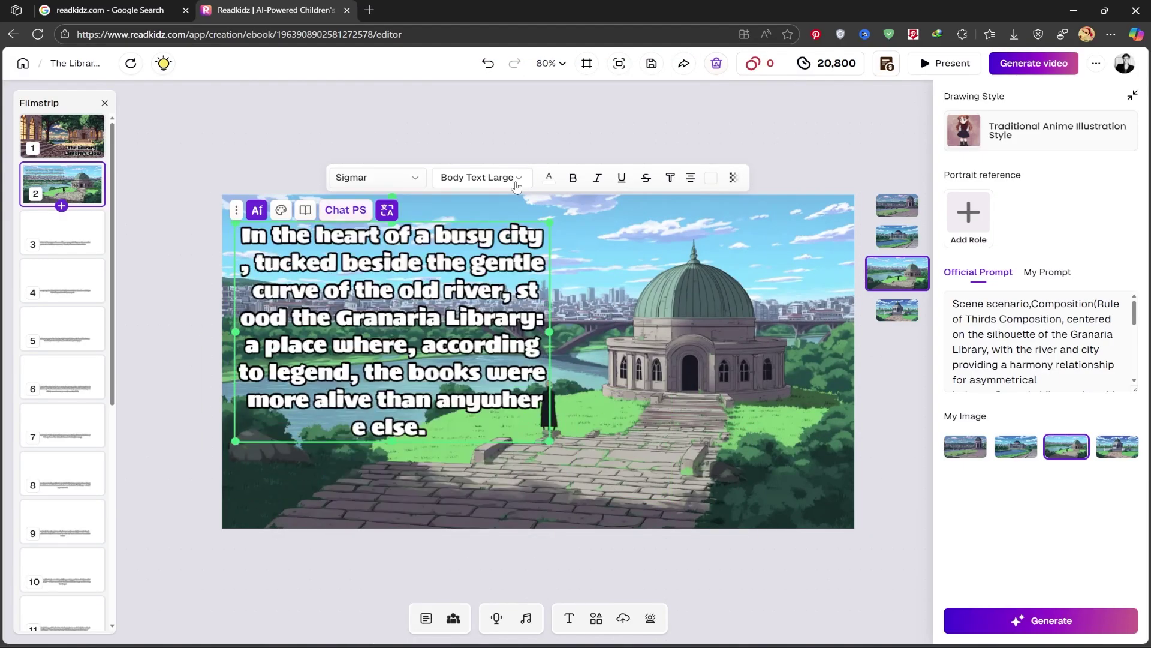
pyautogui.click(414, 177)
pyautogui.click(398, 473)
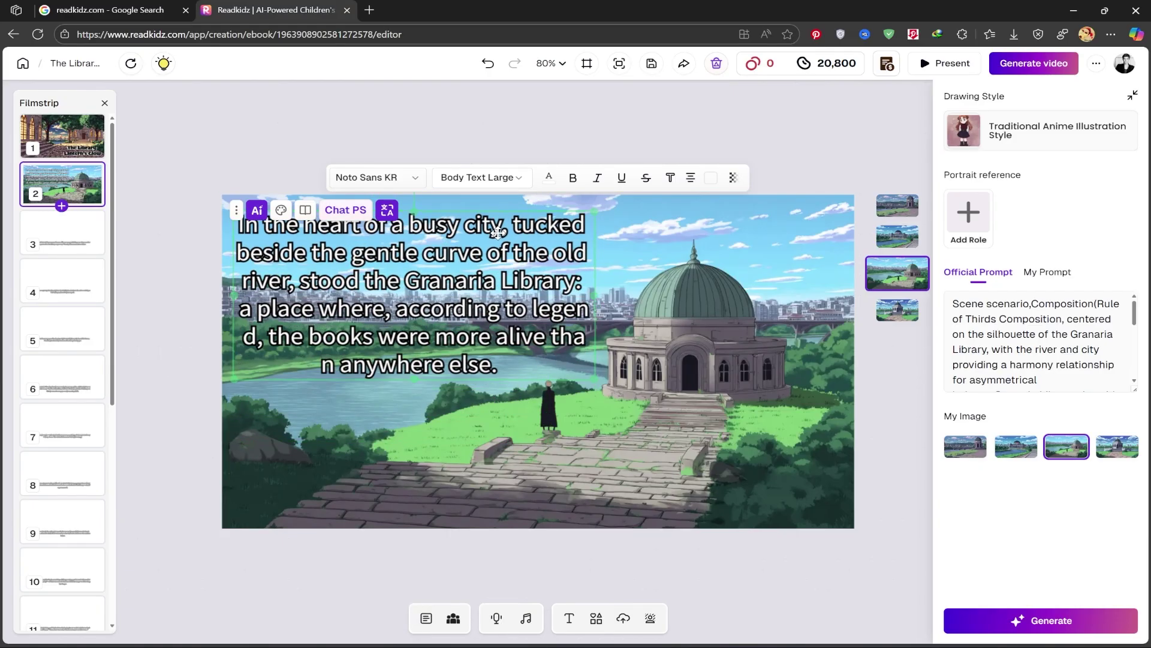
pyautogui.click(77, 250)
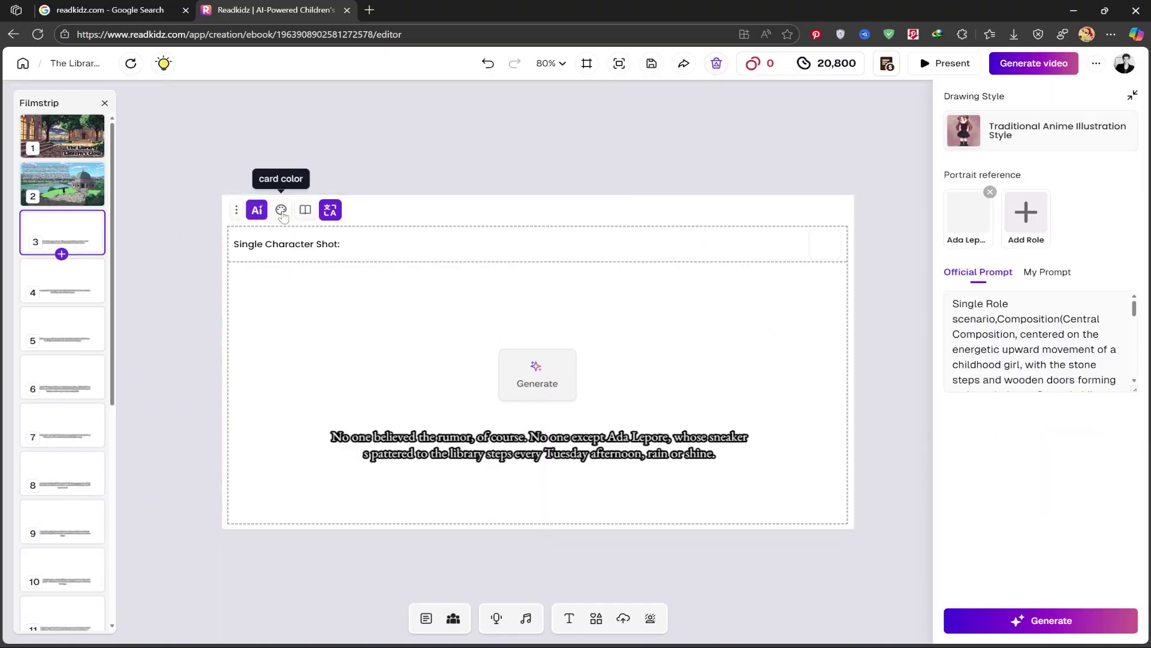
# Generate page 3's illustration and apply the picture of the girl on the library steps.
pyautogui.click(550, 371)
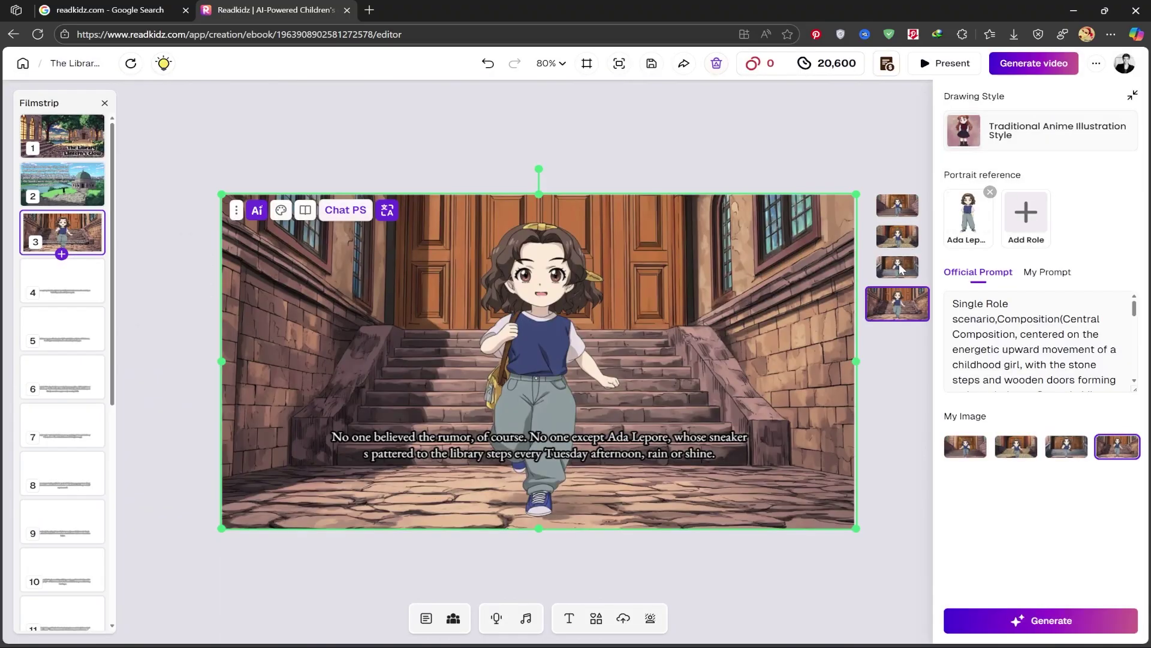
pyautogui.click(899, 268)
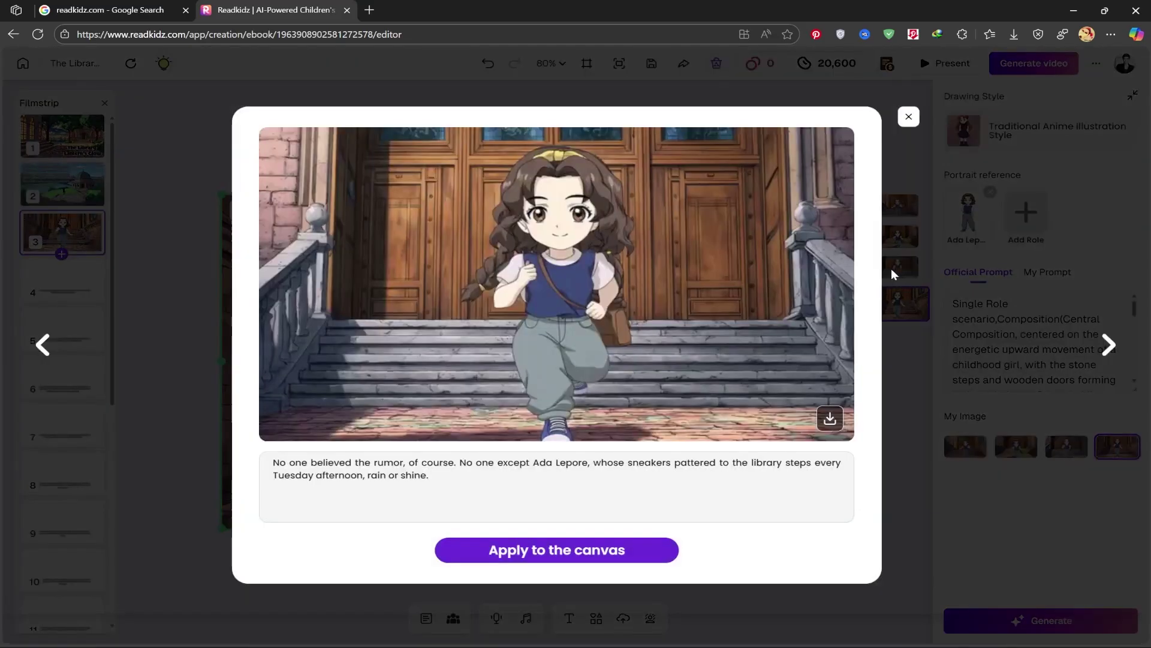
pyautogui.click(586, 555)
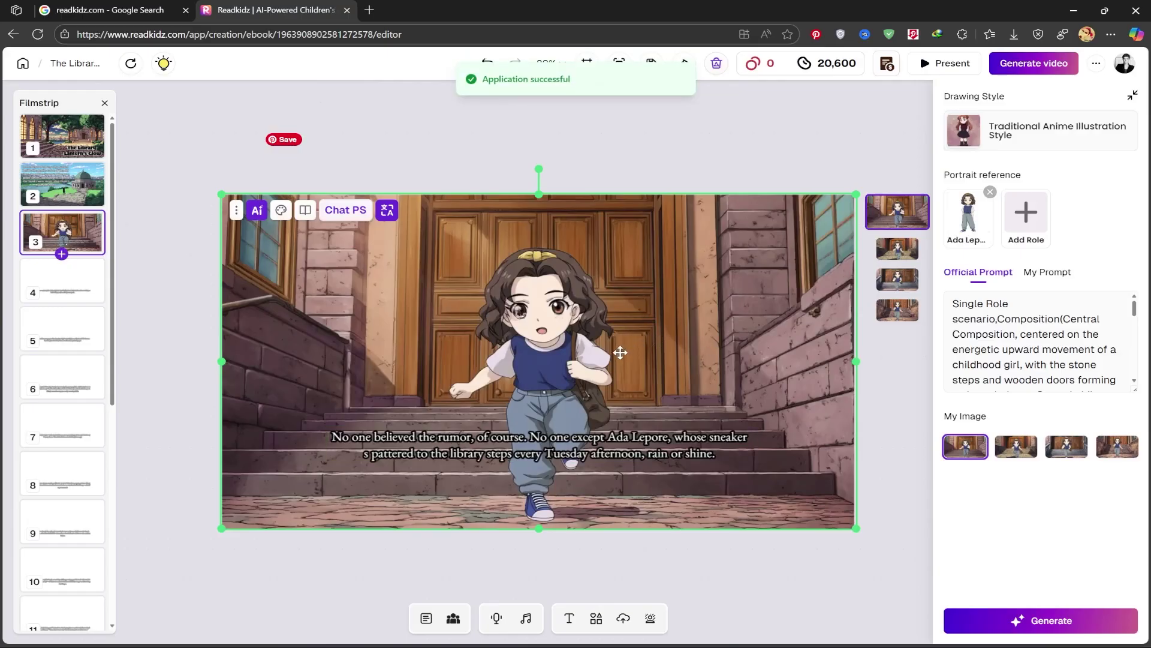
# Select page 3's caption, check the detail-adjustment prompt, and preview the pages side by side.
pyautogui.click(539, 453)
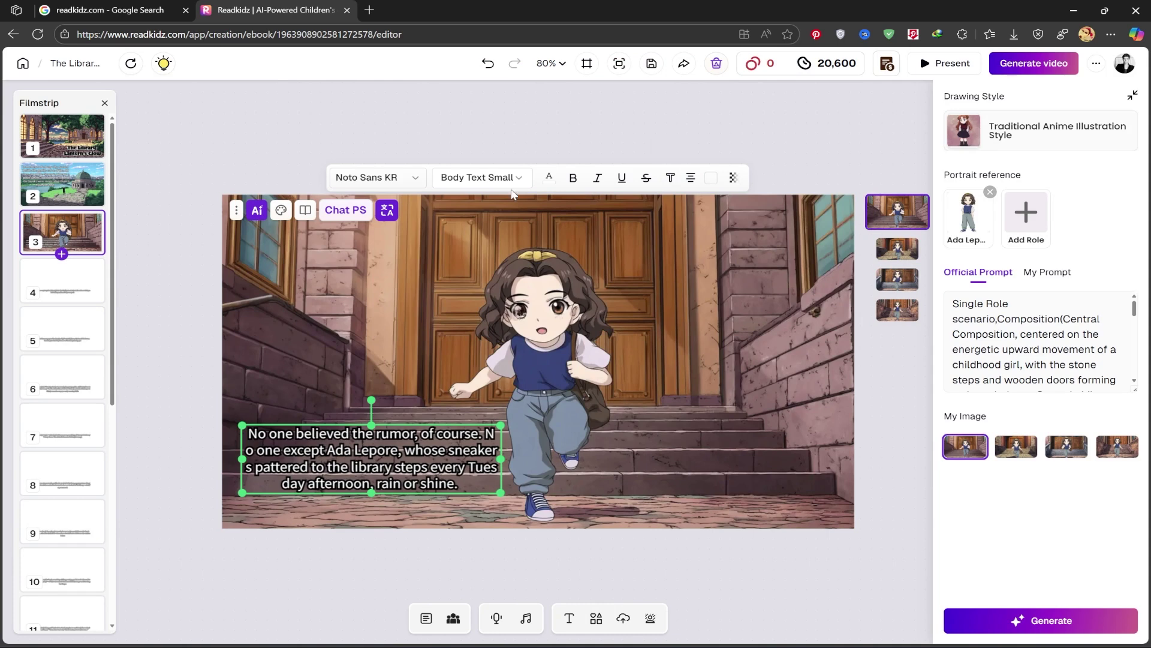
pyautogui.click(342, 211)
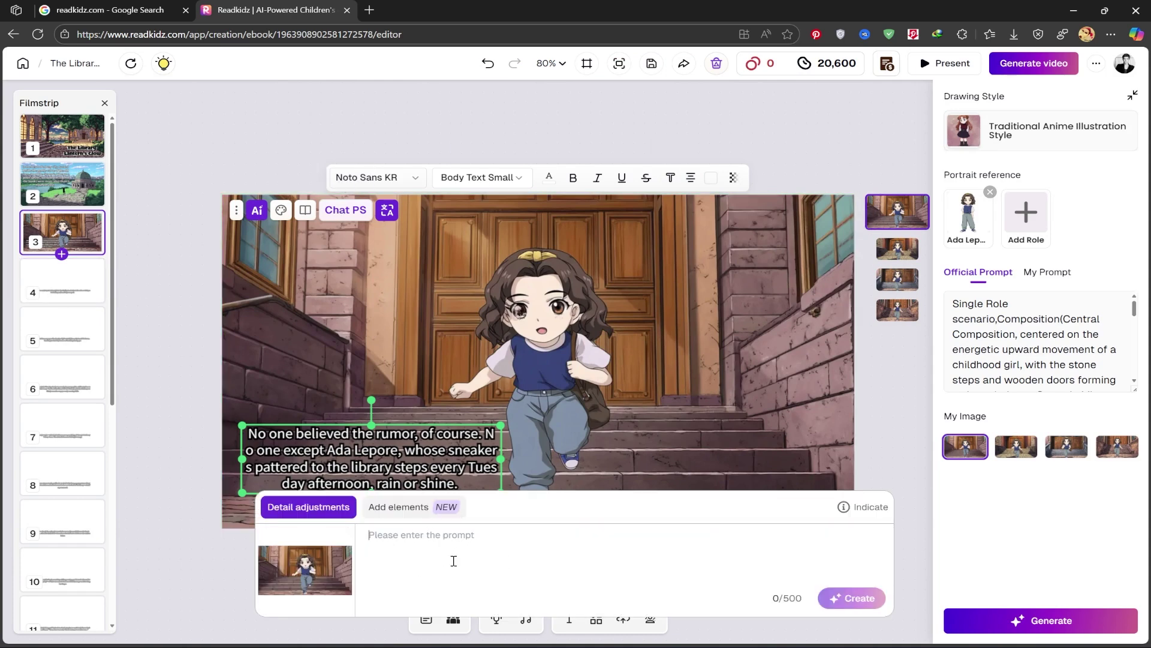
pyautogui.click(923, 477)
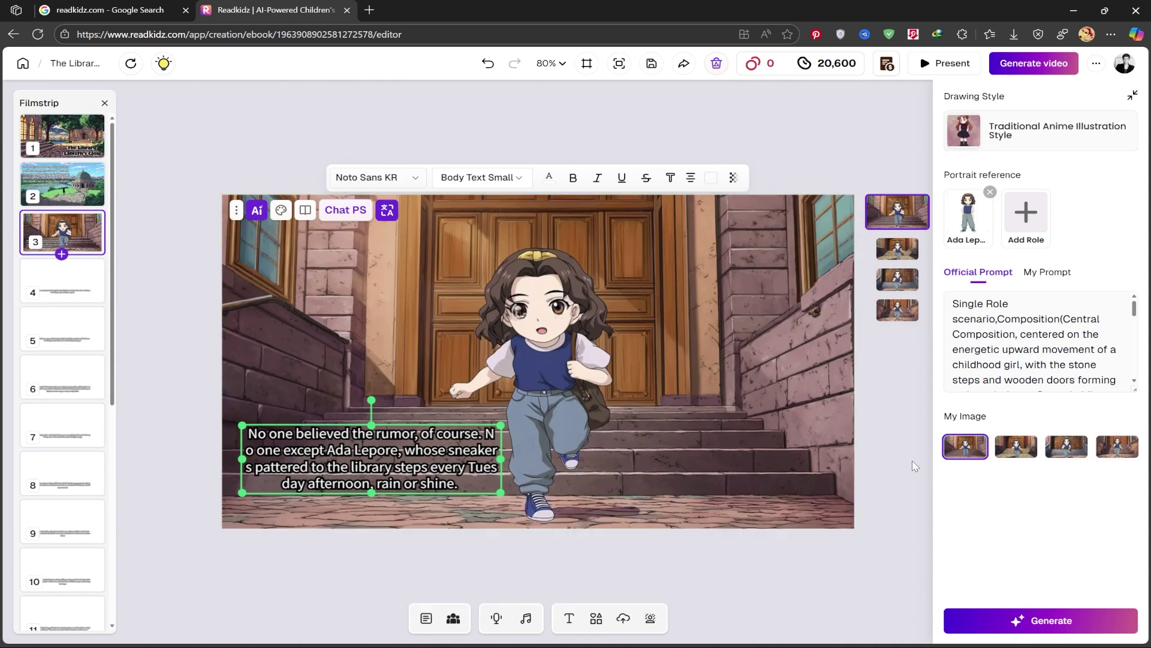
pyautogui.click(306, 211)
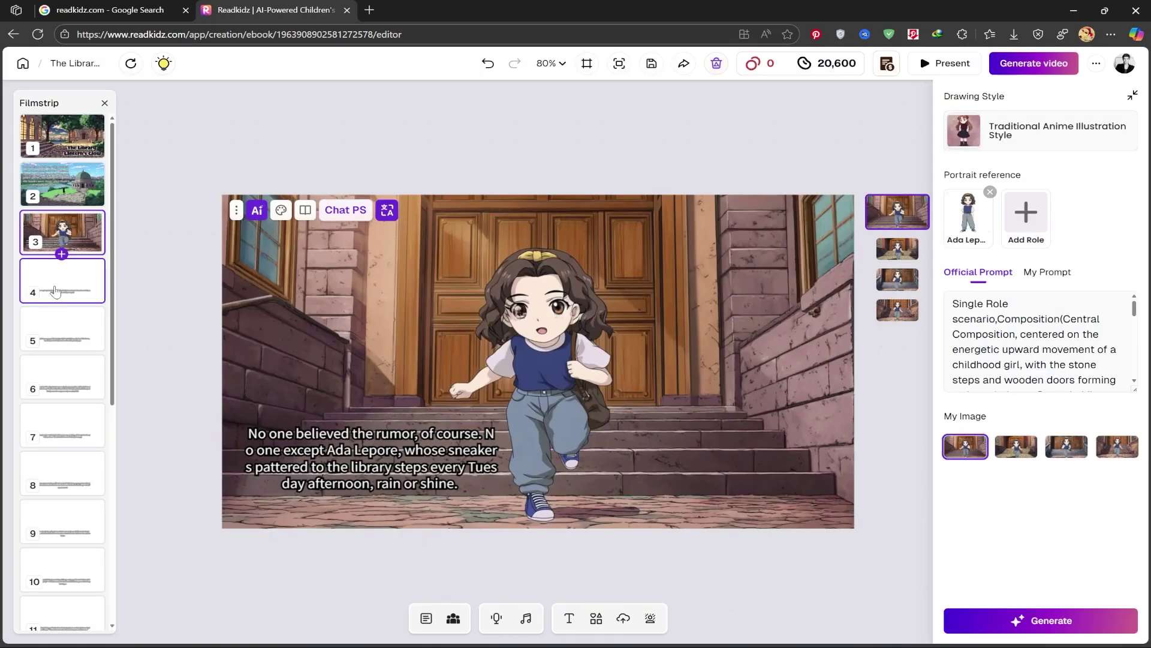
pyautogui.click(55, 291)
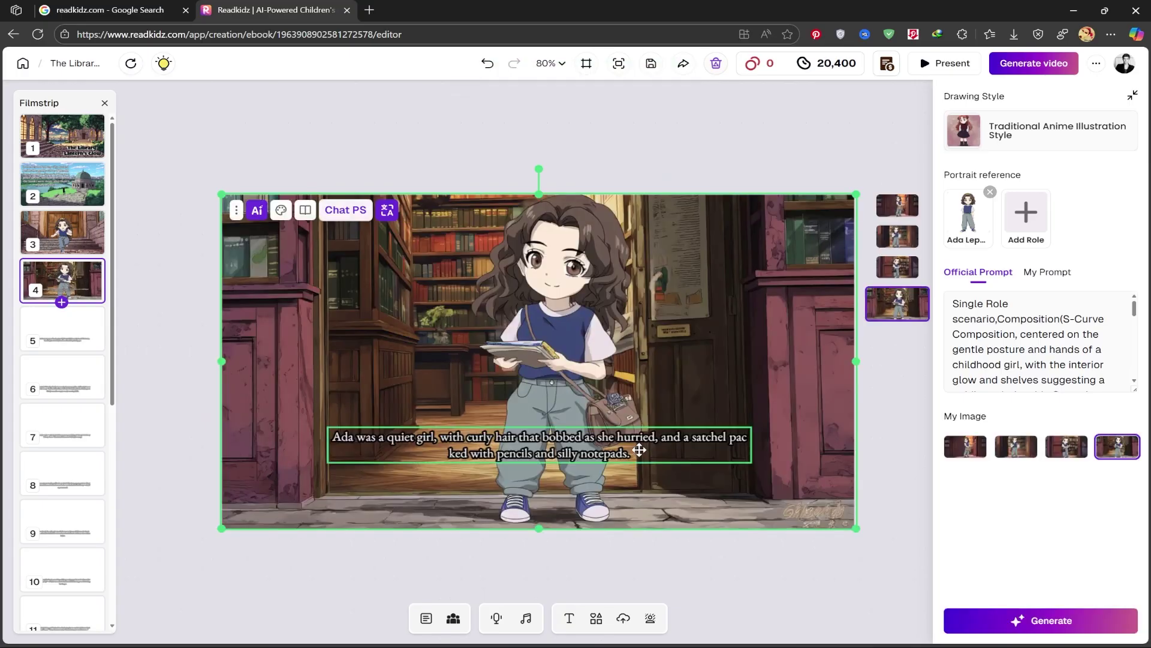
# Set page 4's caption to Noto Sans KR, narrow its box, and place it lower left.
pyautogui.click(638, 450)
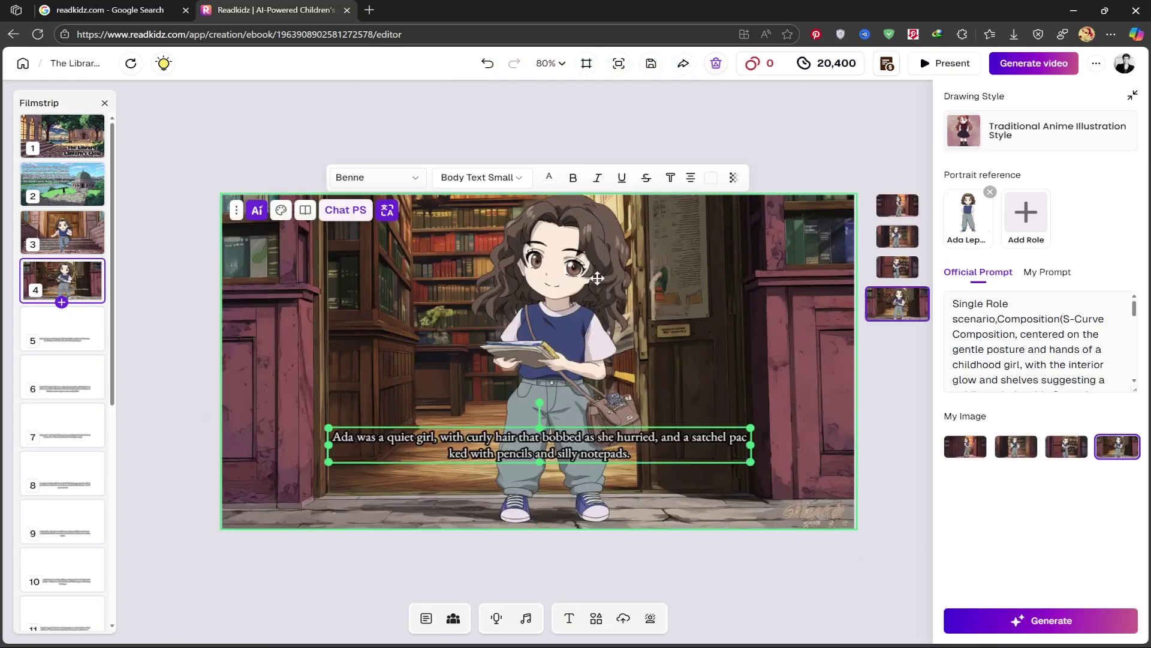
pyautogui.click(408, 185)
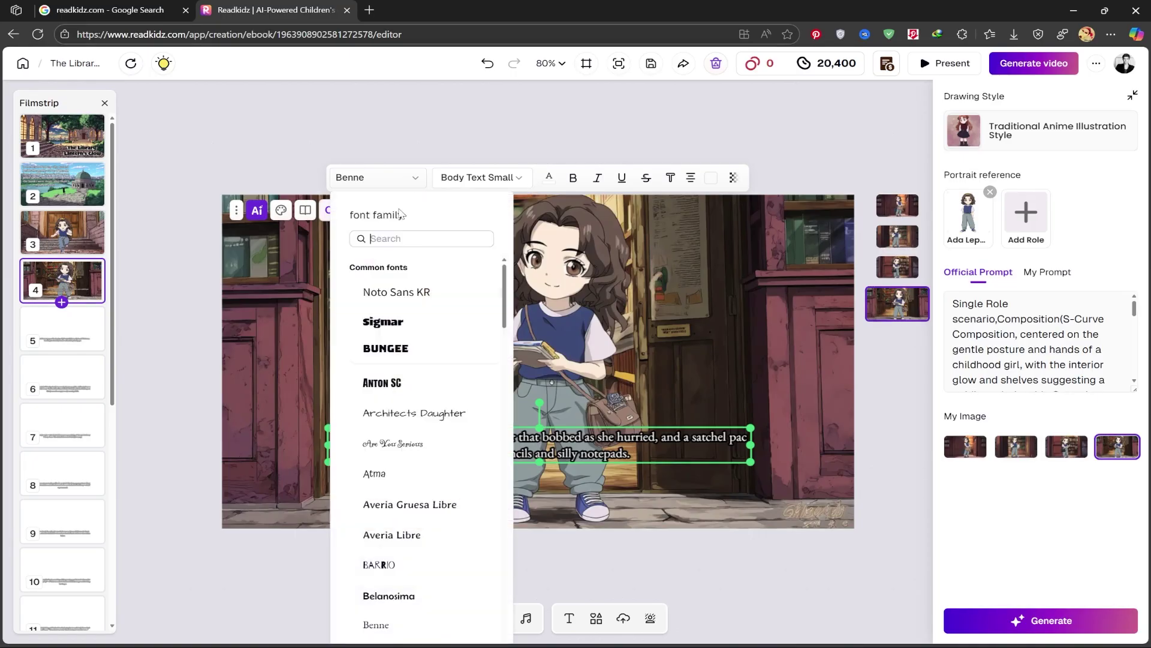
pyautogui.click(412, 293)
pyautogui.moveTo(585, 444); pyautogui.dragTo(495, 447)
pyautogui.click(244, 341)
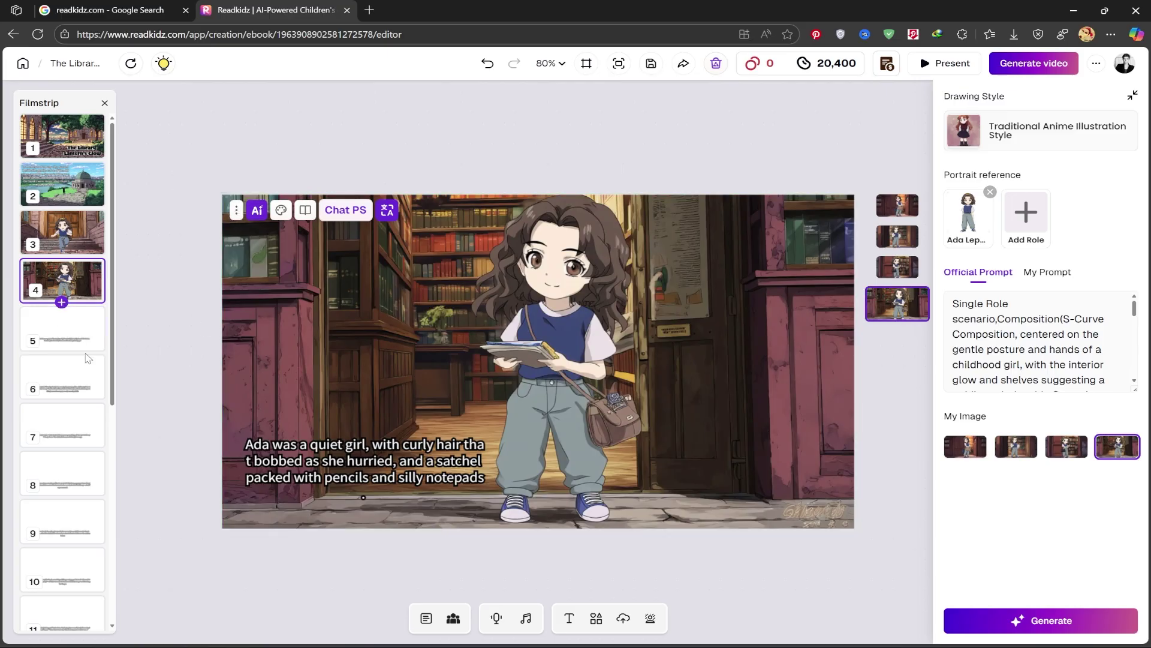
# Check page 5, then return to the cover page and start the full-screen presentation.
pyautogui.scroll(-6, 63, 419)
pyautogui.scroll(6, 63, 463)
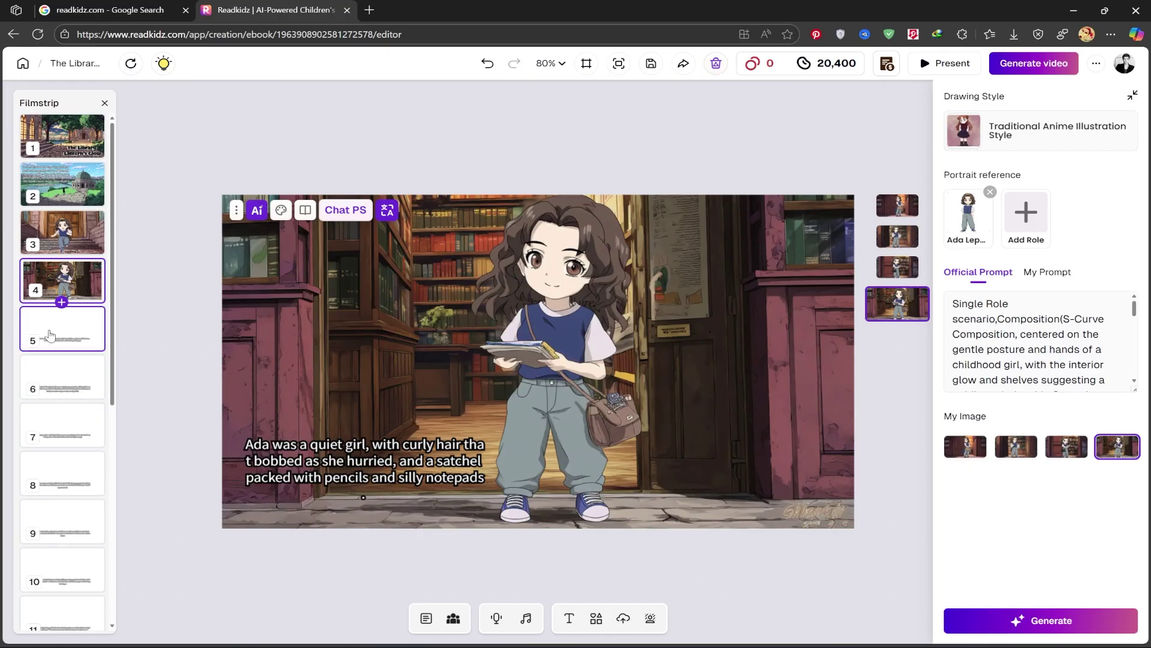
pyautogui.click(70, 332)
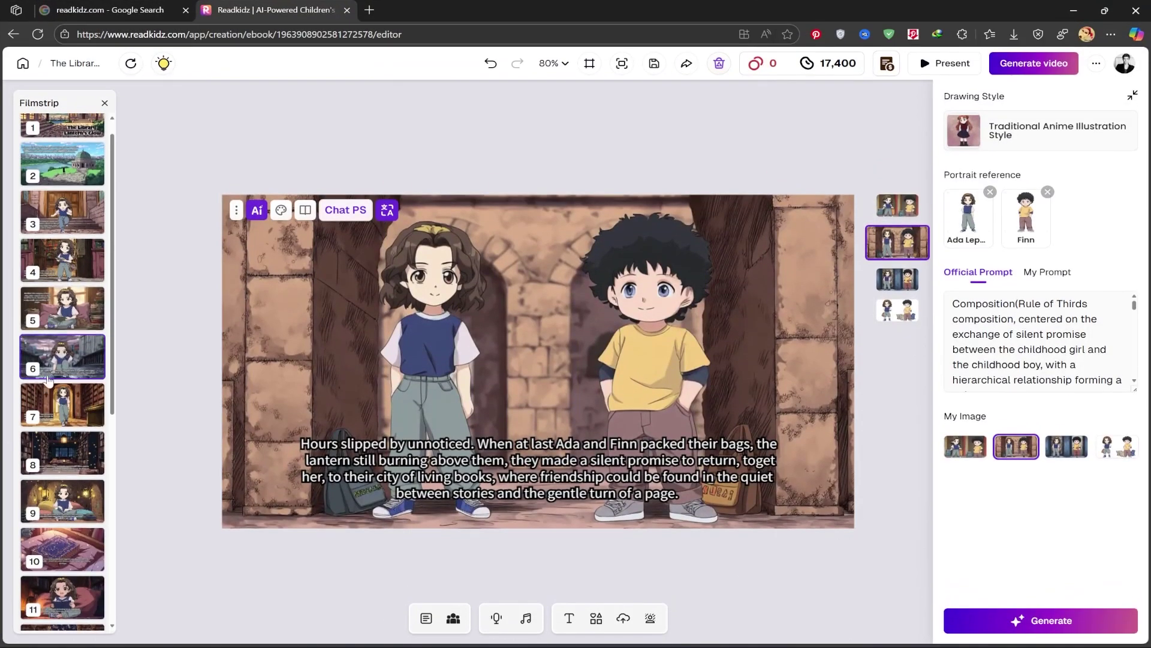
pyautogui.scroll(2, 48, 360)
pyautogui.click(62, 134)
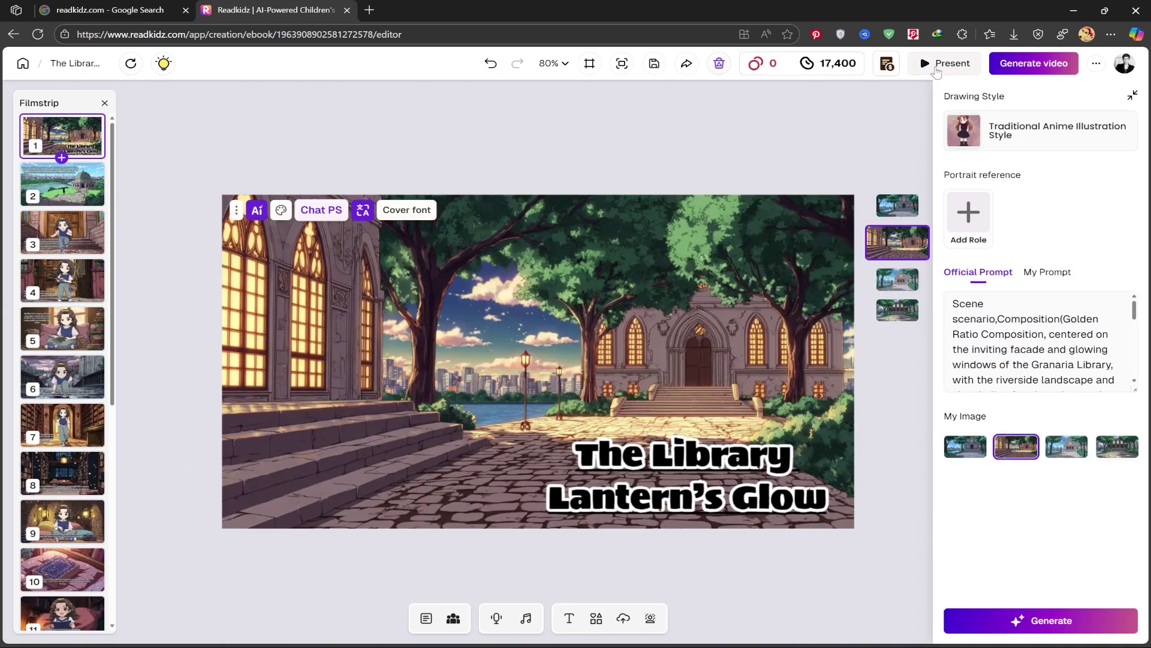
pyautogui.click(939, 66)
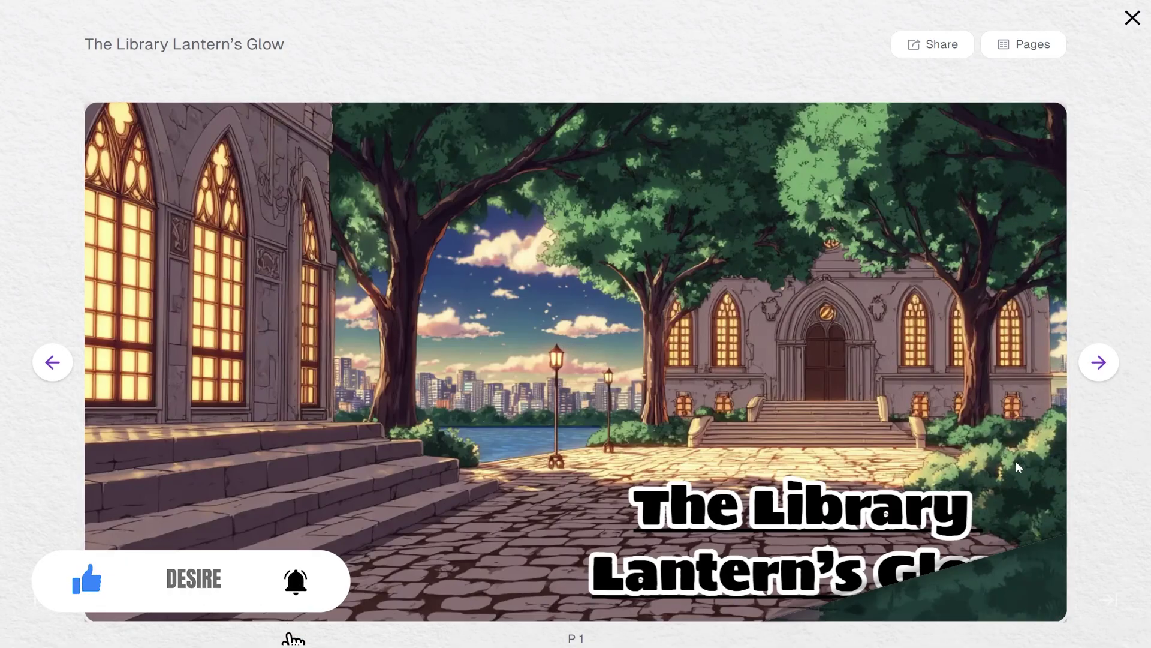
pyautogui.click(783, 469)
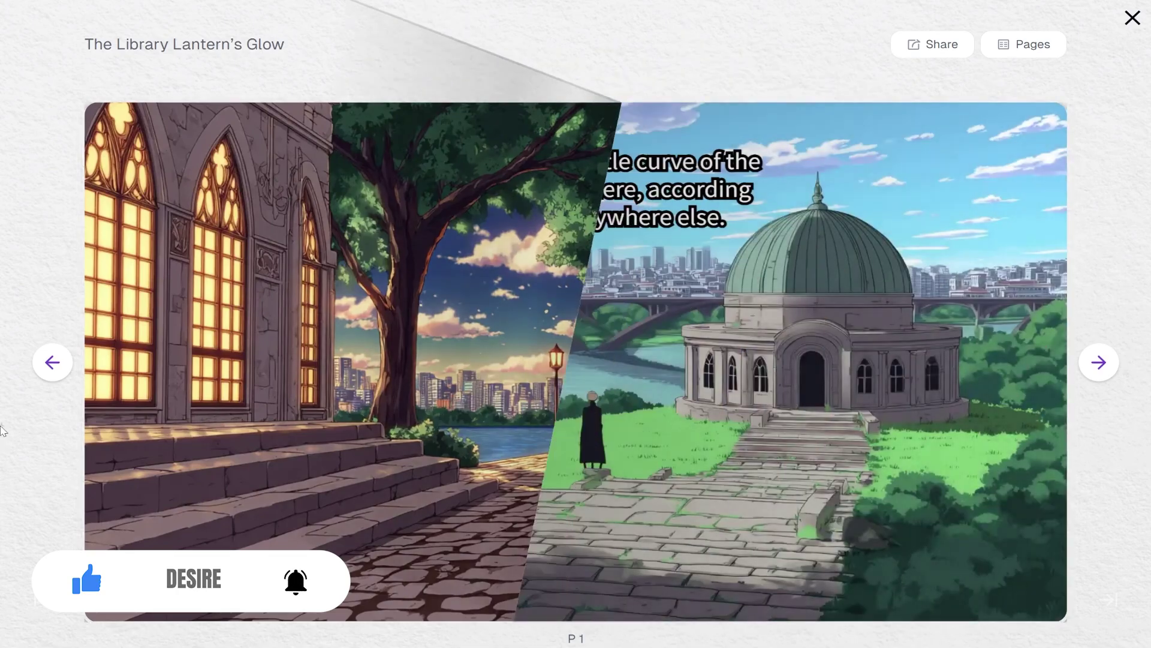
pyautogui.click(1099, 362)
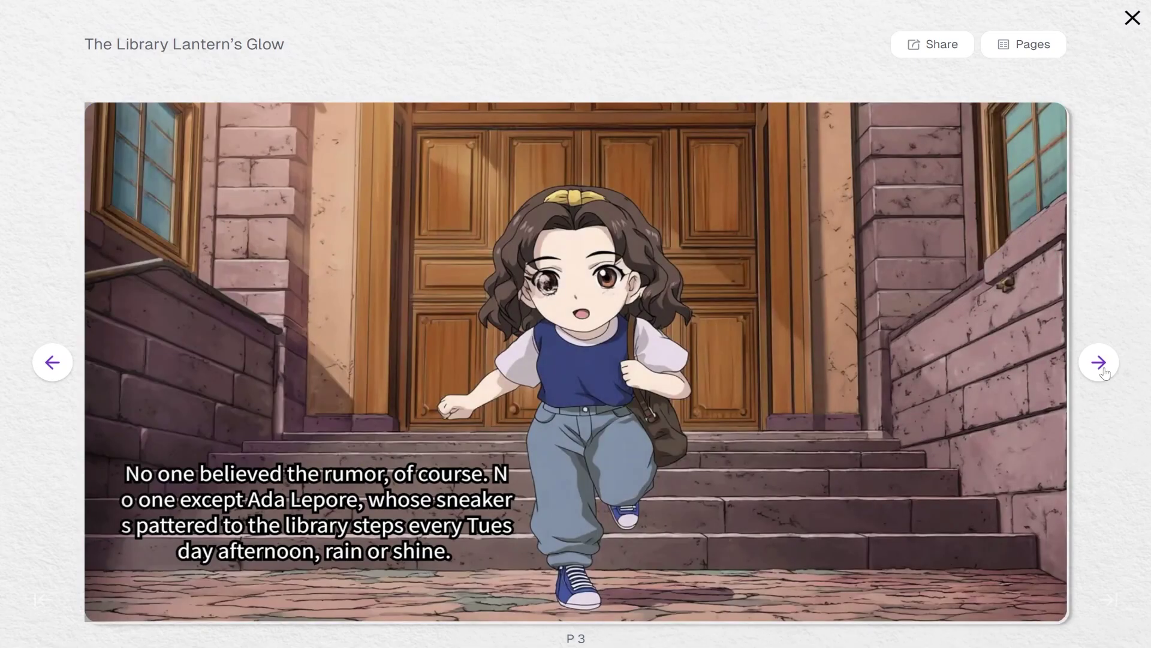
pyautogui.click(1099, 362)
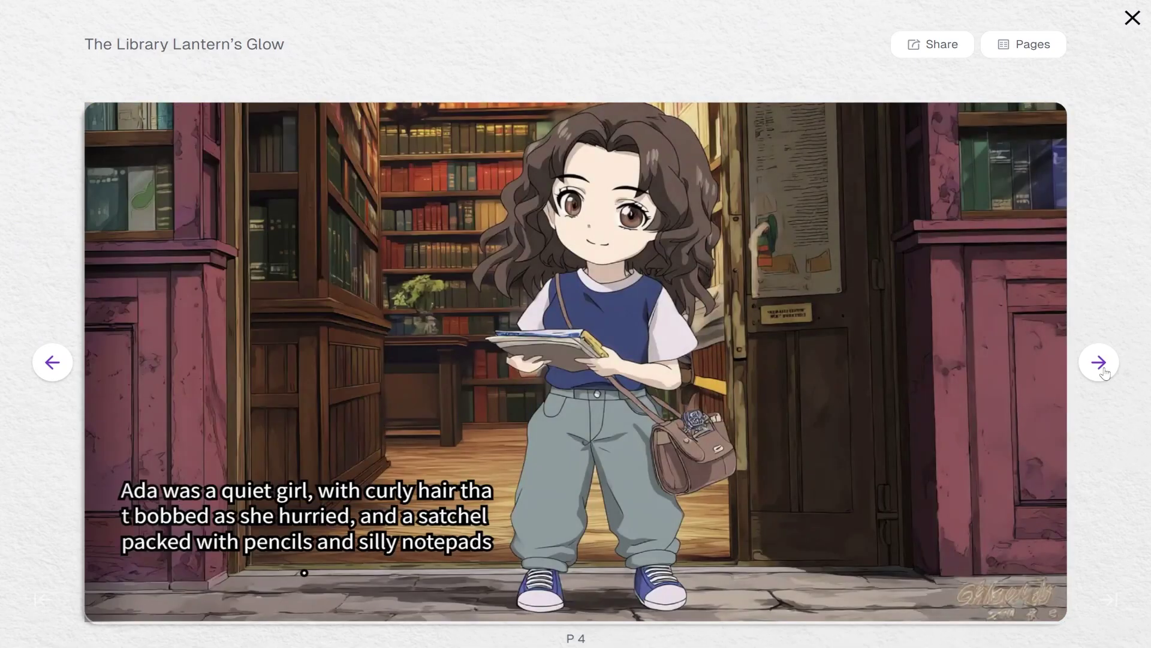
pyautogui.click(1100, 363)
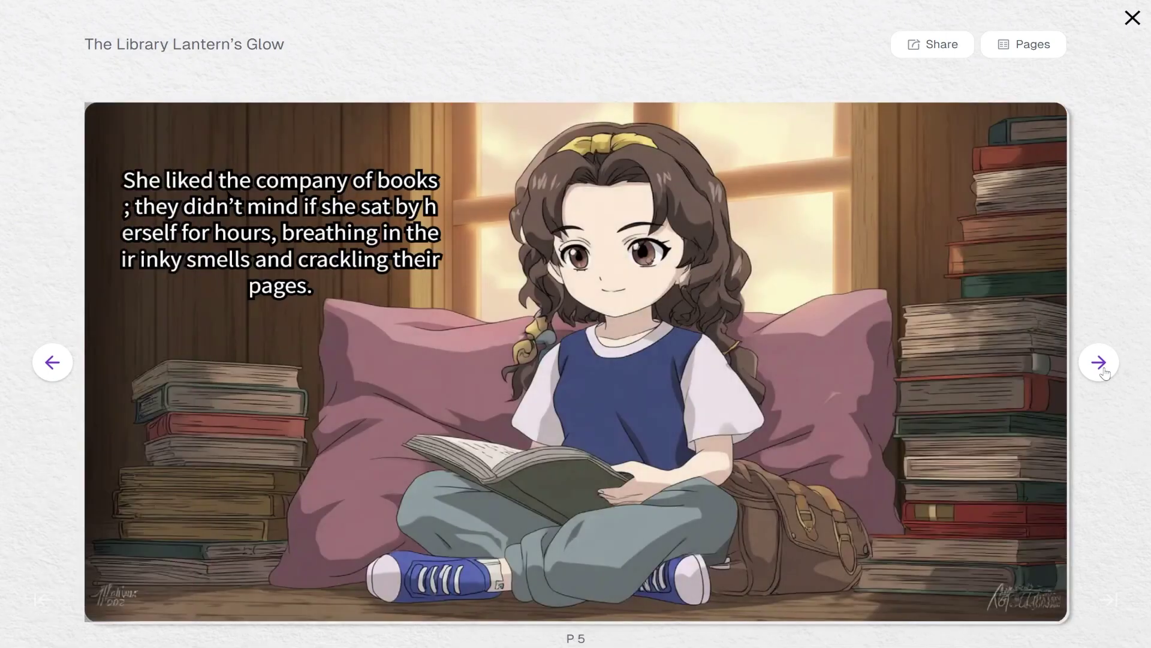
pyautogui.click(1100, 363)
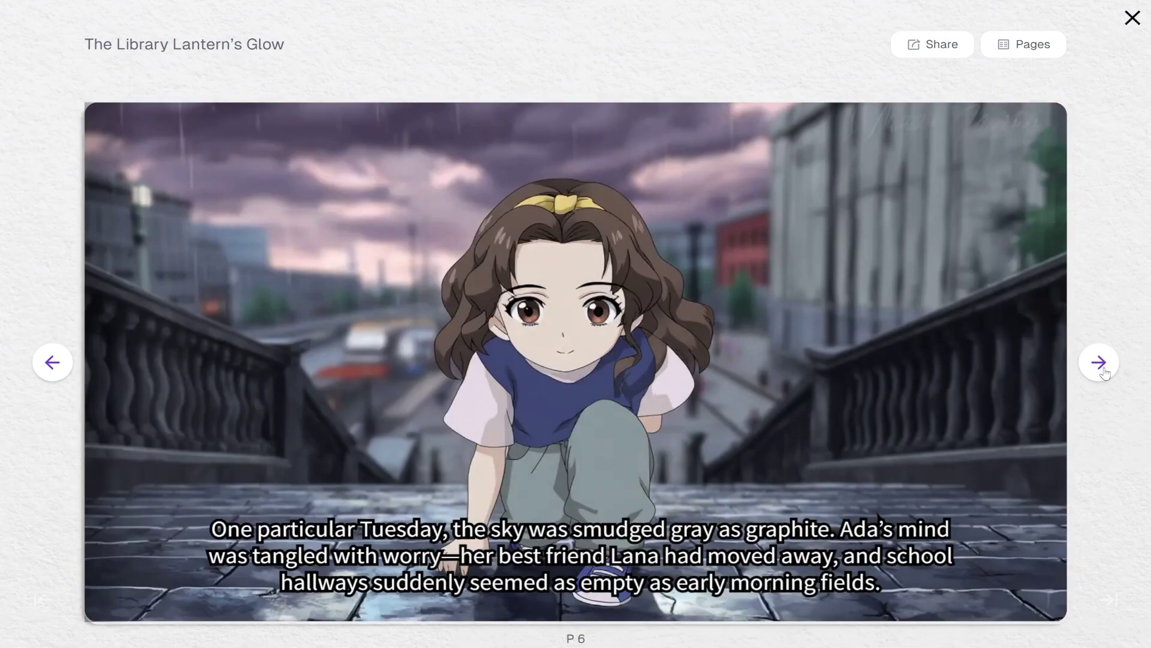
pyautogui.click(1102, 366)
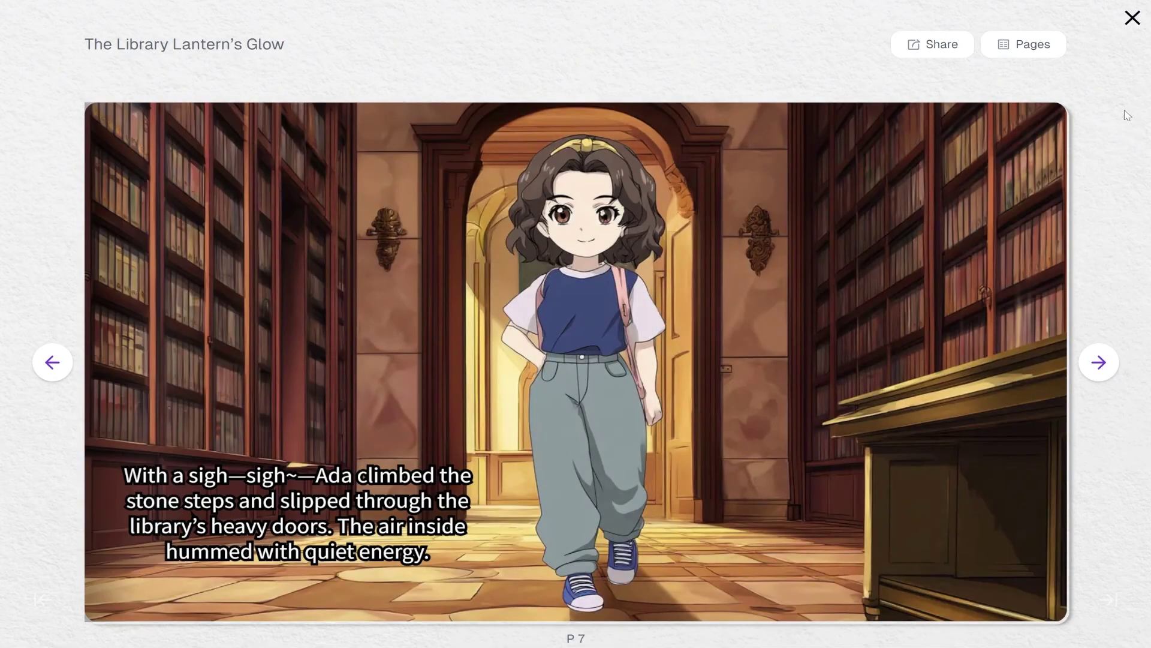
pyautogui.press('Escape')
pyautogui.click(557, 507)
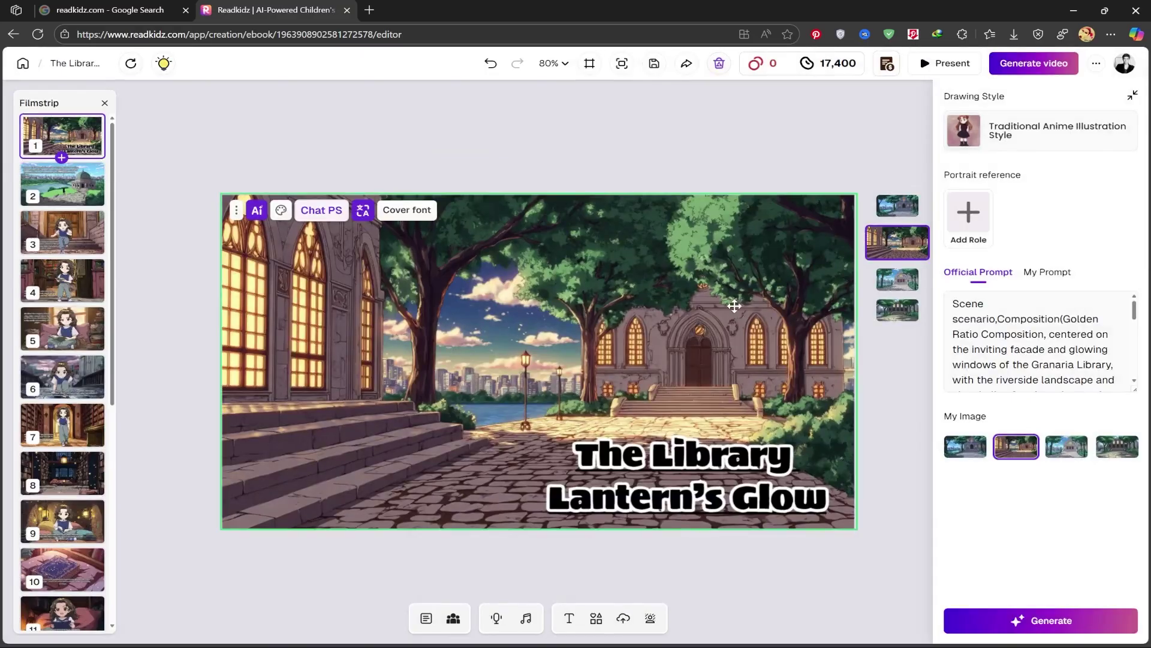
# Preview the Light & Humorous track Silly Shuffle and set it as background music.
pyautogui.click(524, 622)
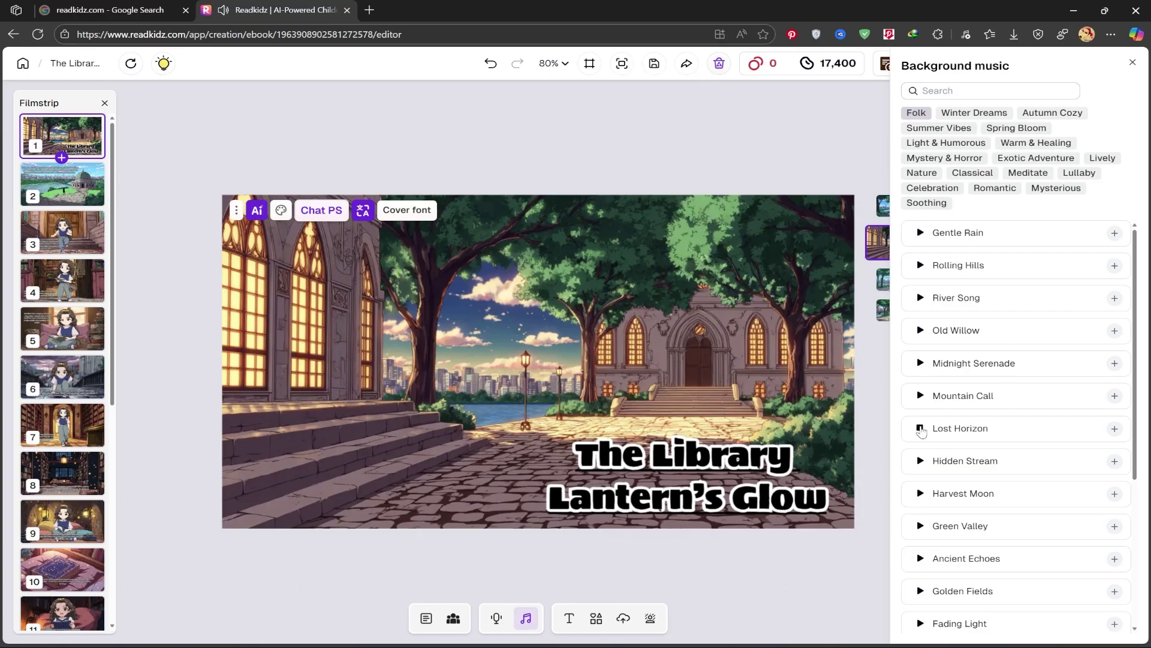
pyautogui.click(921, 367)
pyautogui.click(922, 366)
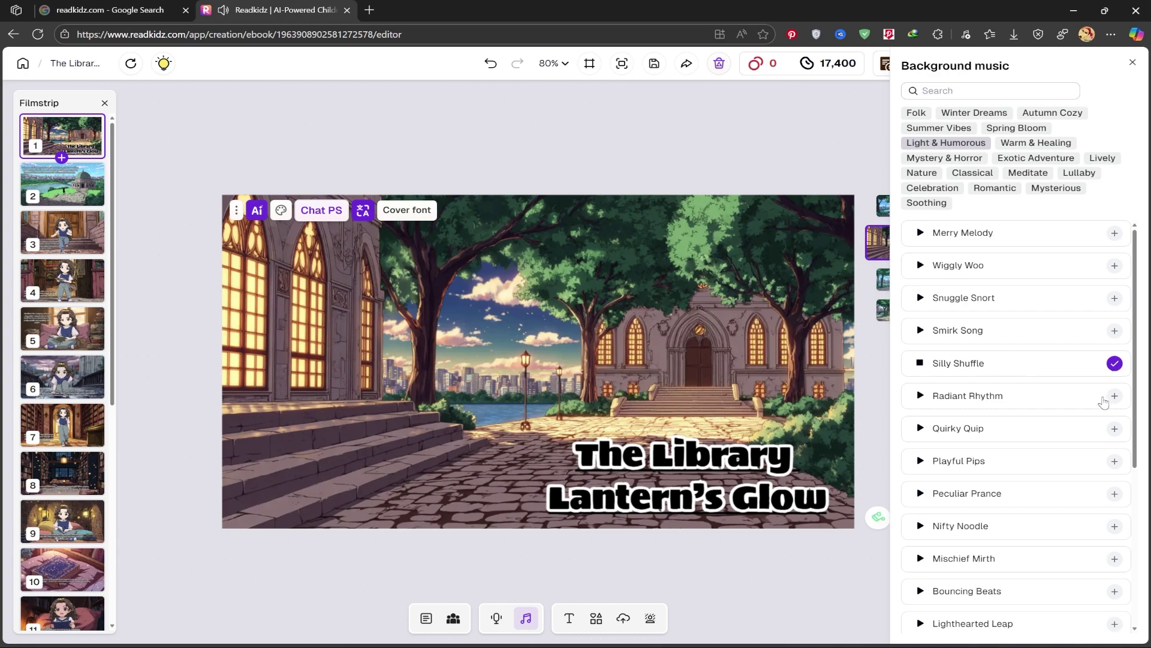
pyautogui.click(872, 396)
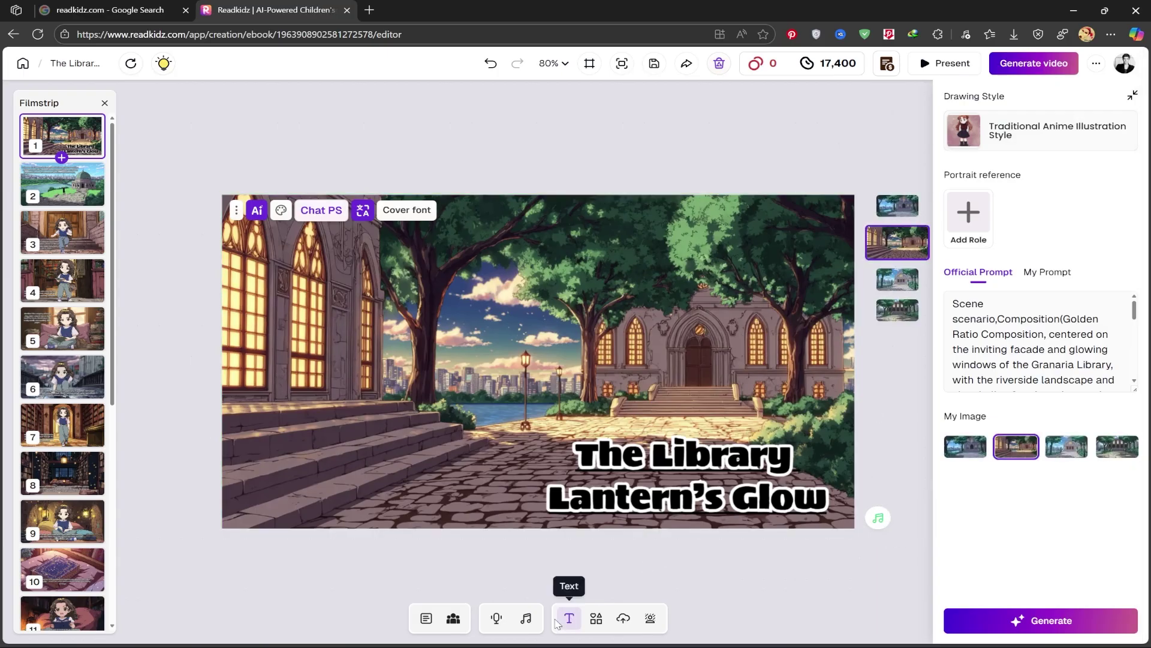
# Compare narrator voice samples and choose Sweet Girl as the narration voice.
pyautogui.click(496, 618)
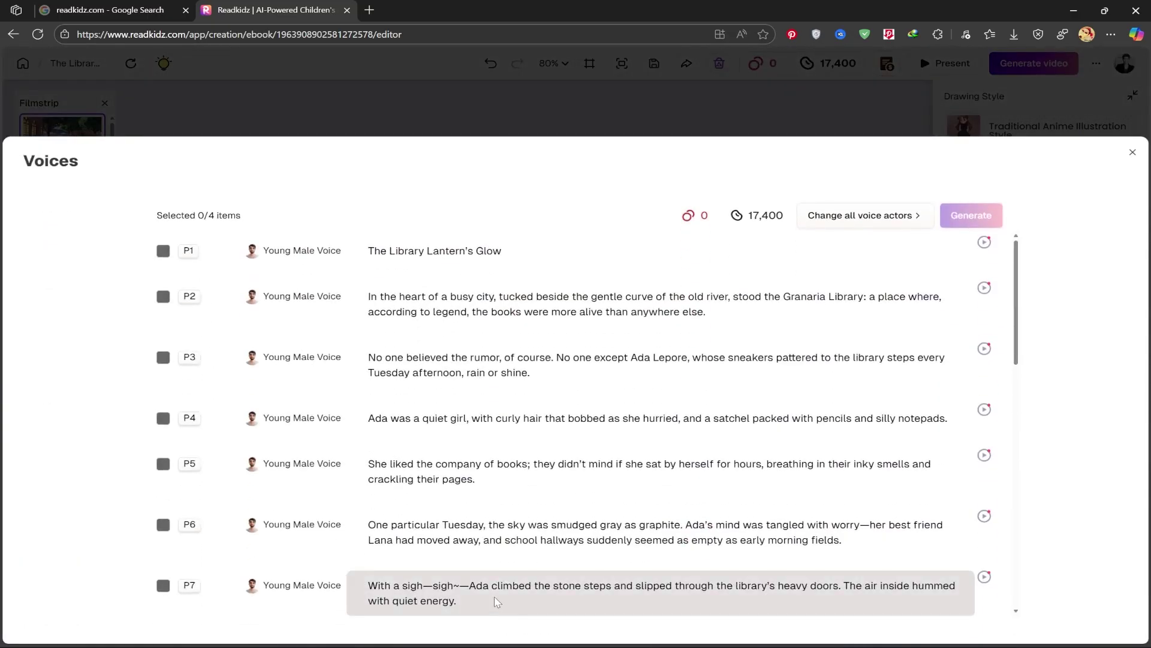
pyautogui.click(164, 251)
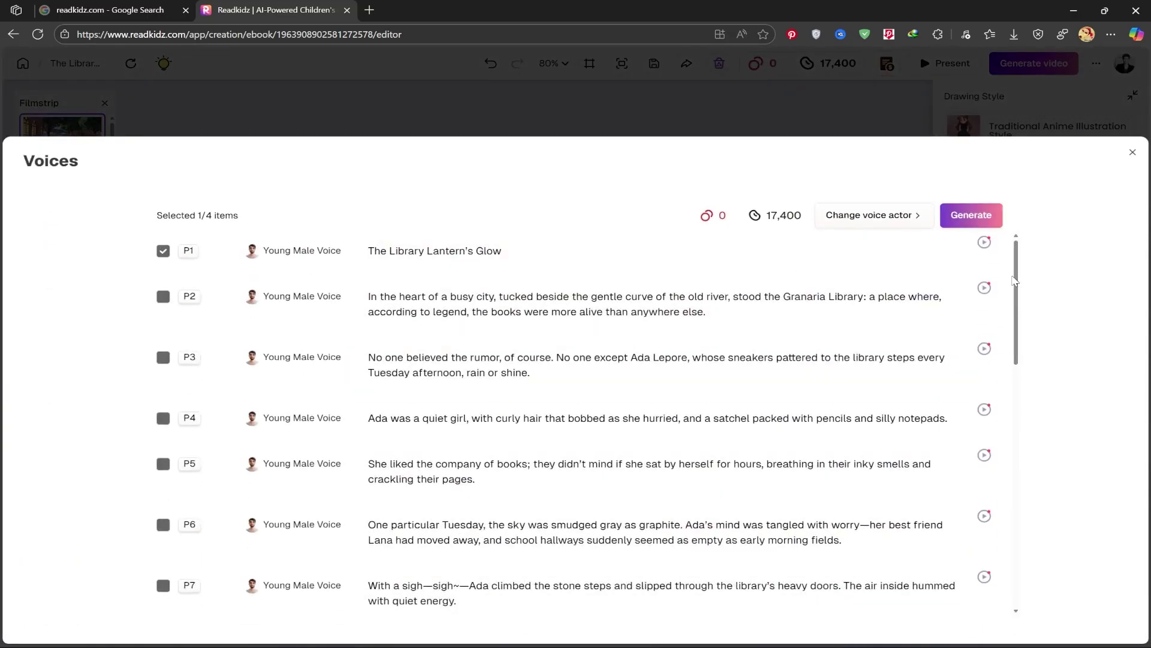
pyautogui.click(913, 225)
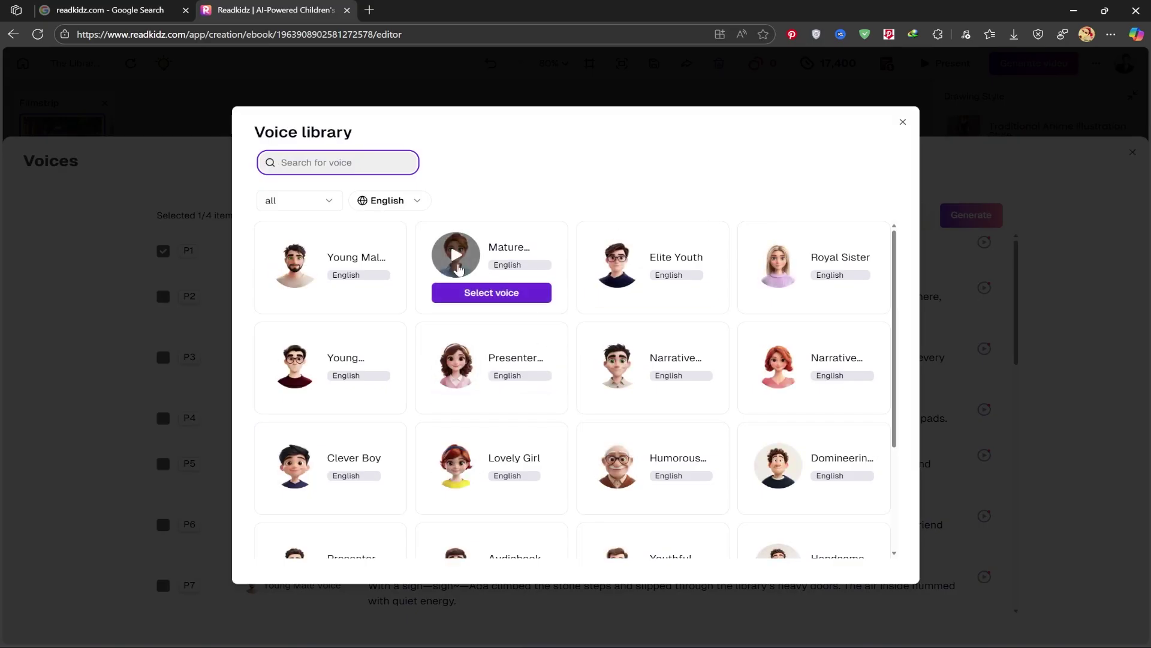
pyautogui.click(457, 261)
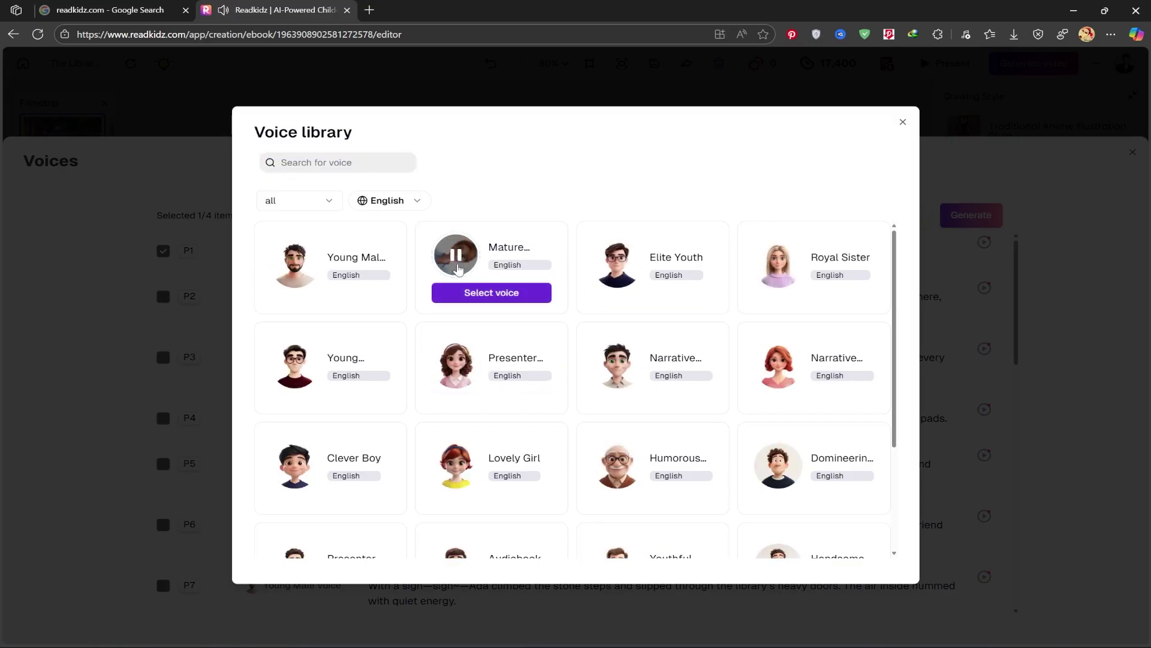
pyautogui.click(783, 270)
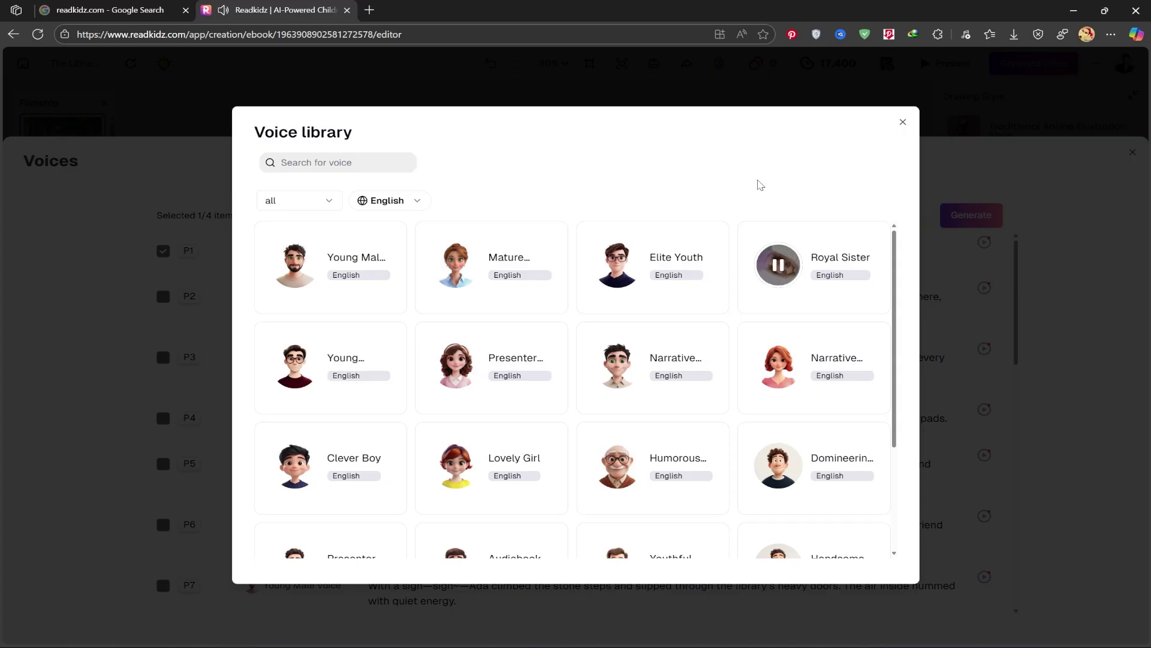
pyautogui.scroll(-10, 688, 437)
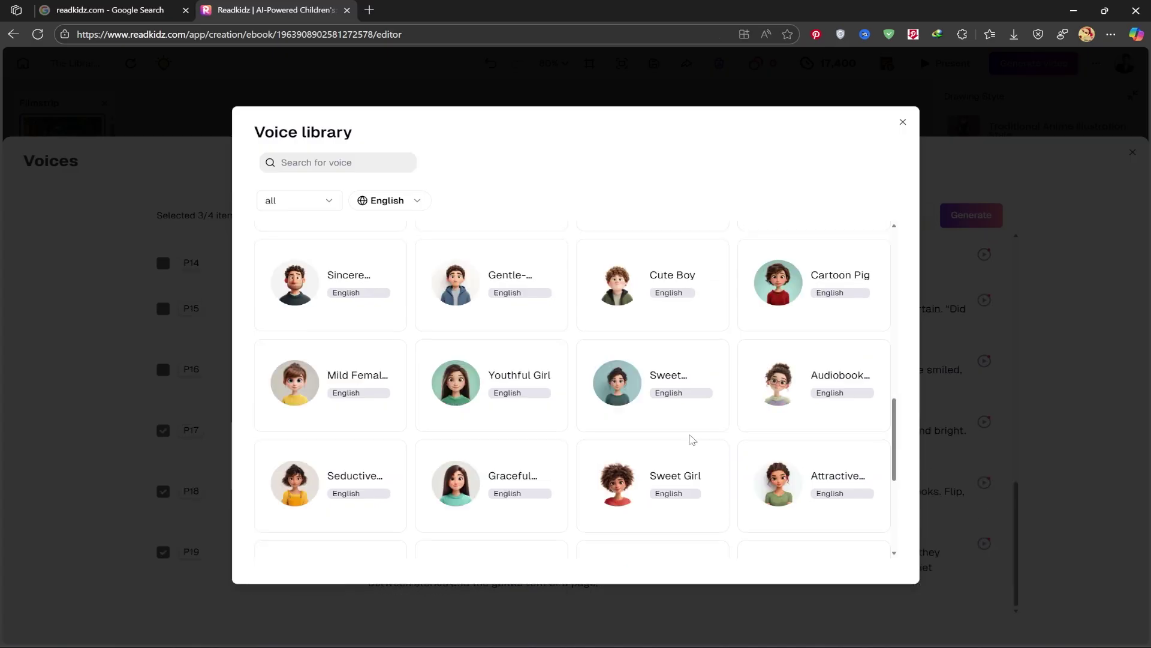
pyautogui.click(622, 475)
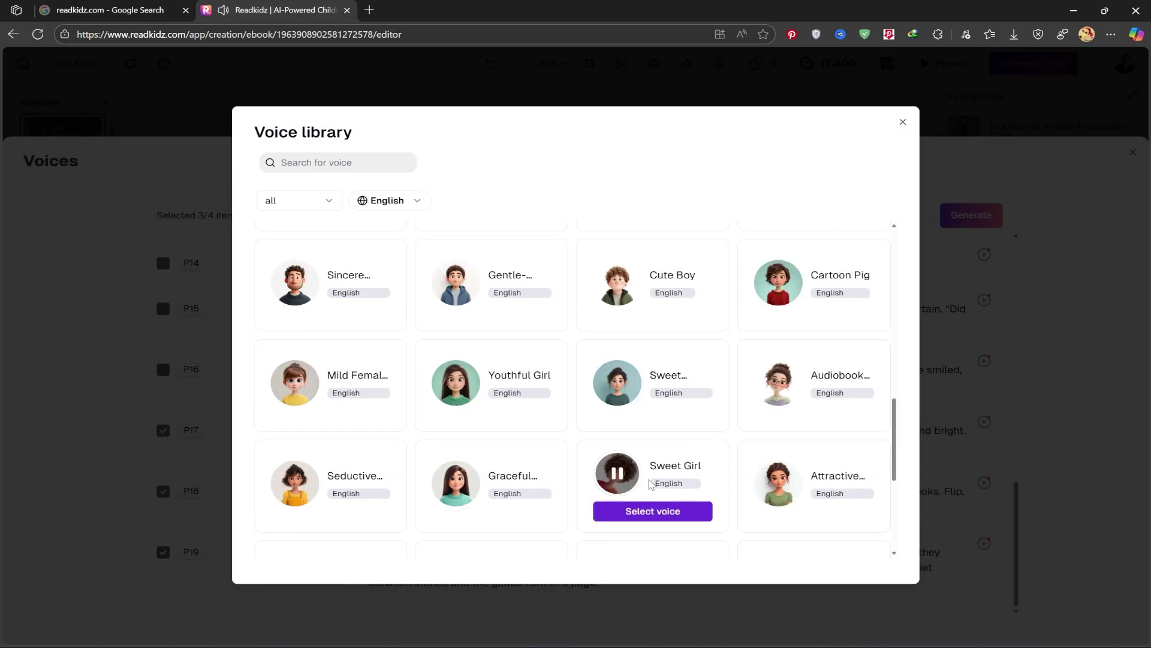
pyautogui.click(639, 512)
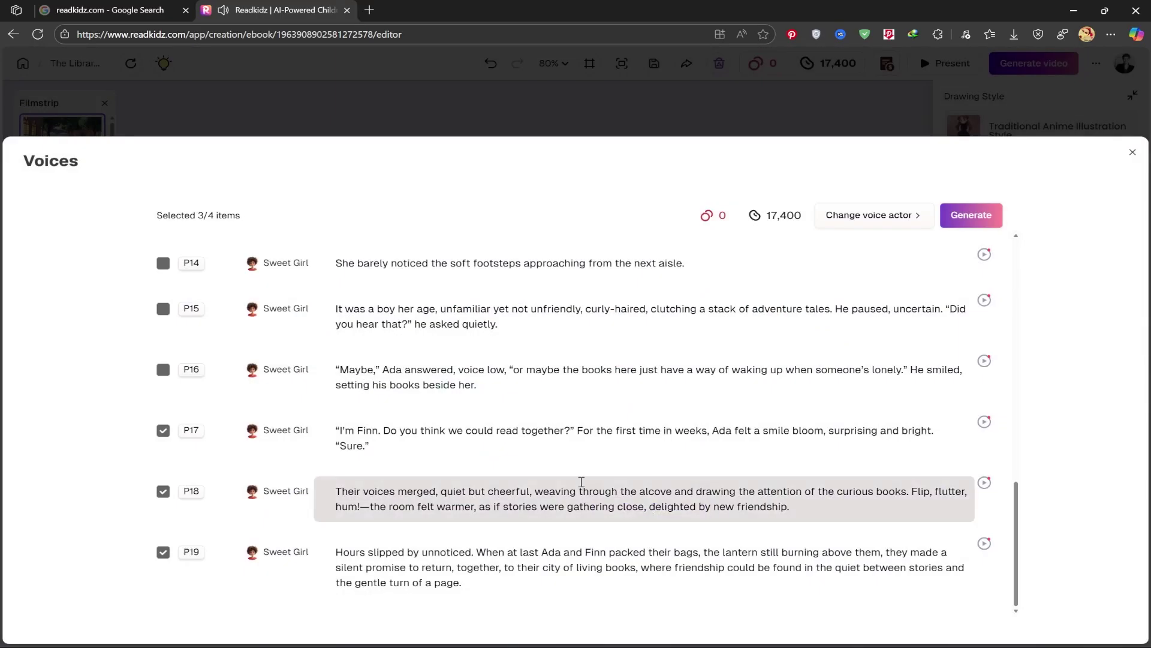
# Deselect paragraphs P17–P19, select title paragraph P1, and generate its voiceover.
pyautogui.scroll(10, 261, 480)
pyautogui.scroll(-10, 227, 375)
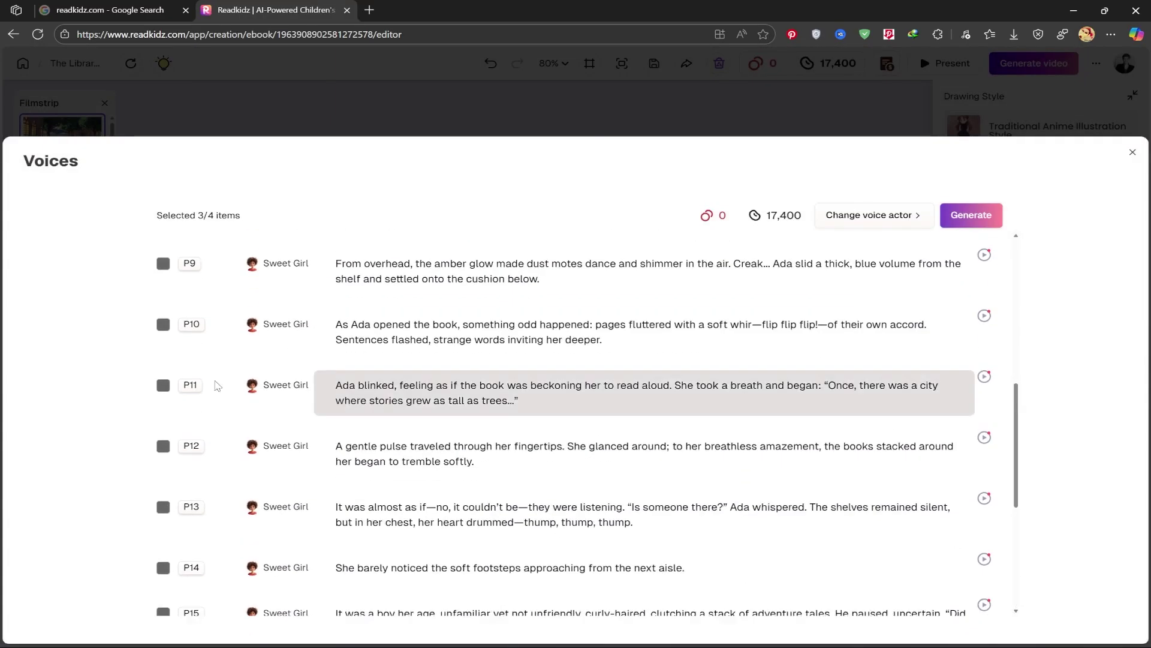
pyautogui.click(163, 552)
pyautogui.click(163, 491)
pyautogui.click(163, 430)
pyautogui.scroll(10, 138, 384)
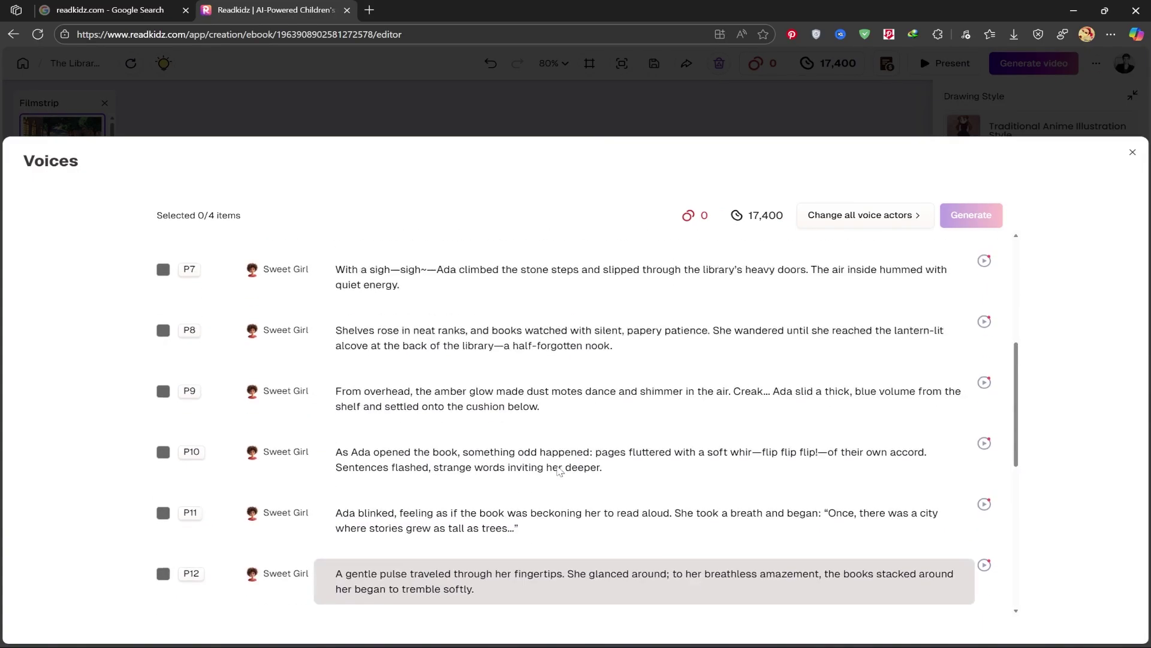
pyautogui.click(163, 251)
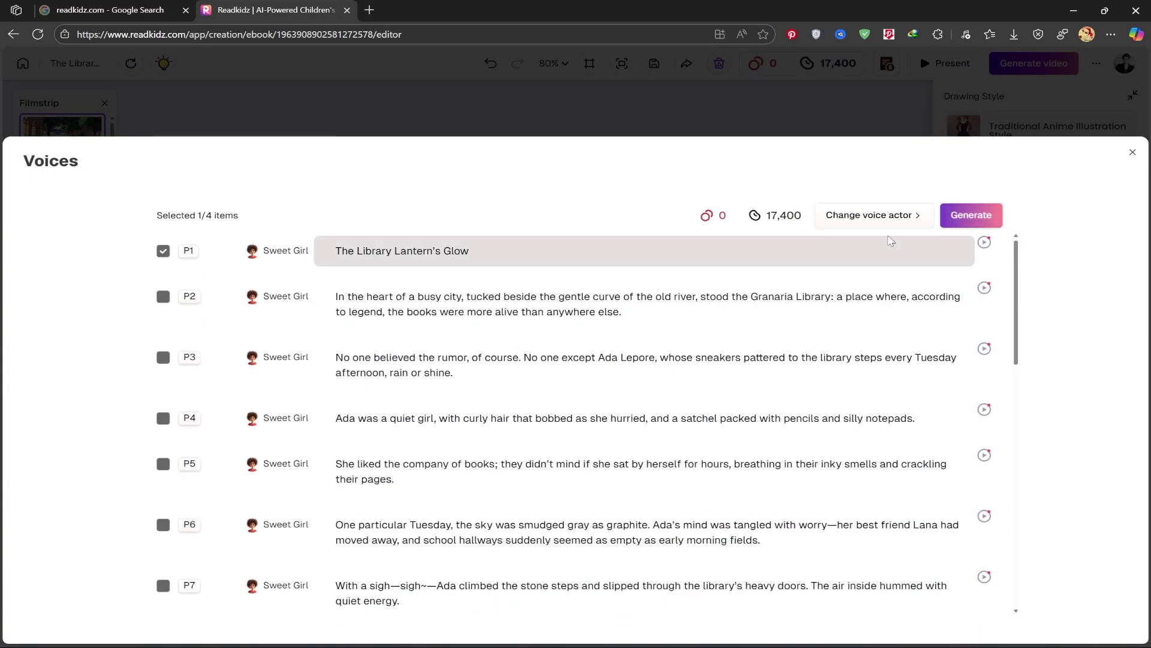
pyautogui.click(989, 219)
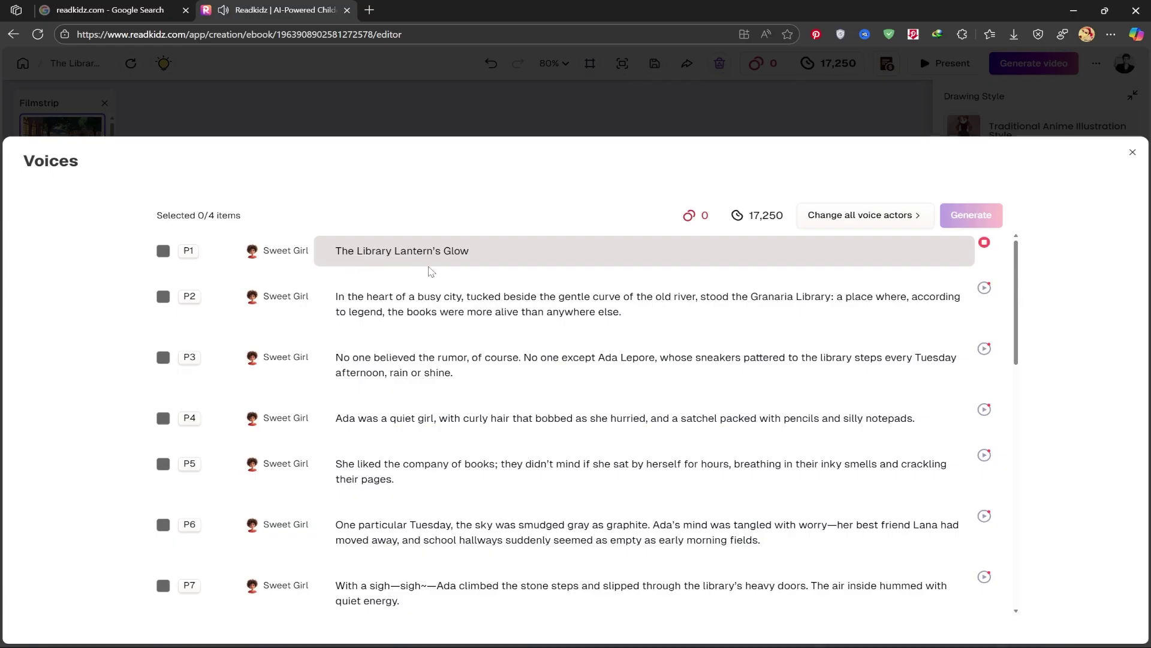
# Select paragraphs P2 to P5 and generate their voiceovers.
pyautogui.click(163, 296)
pyautogui.click(163, 358)
pyautogui.click(163, 417)
pyautogui.click(164, 463)
pyautogui.click(163, 525)
pyautogui.click(974, 216)
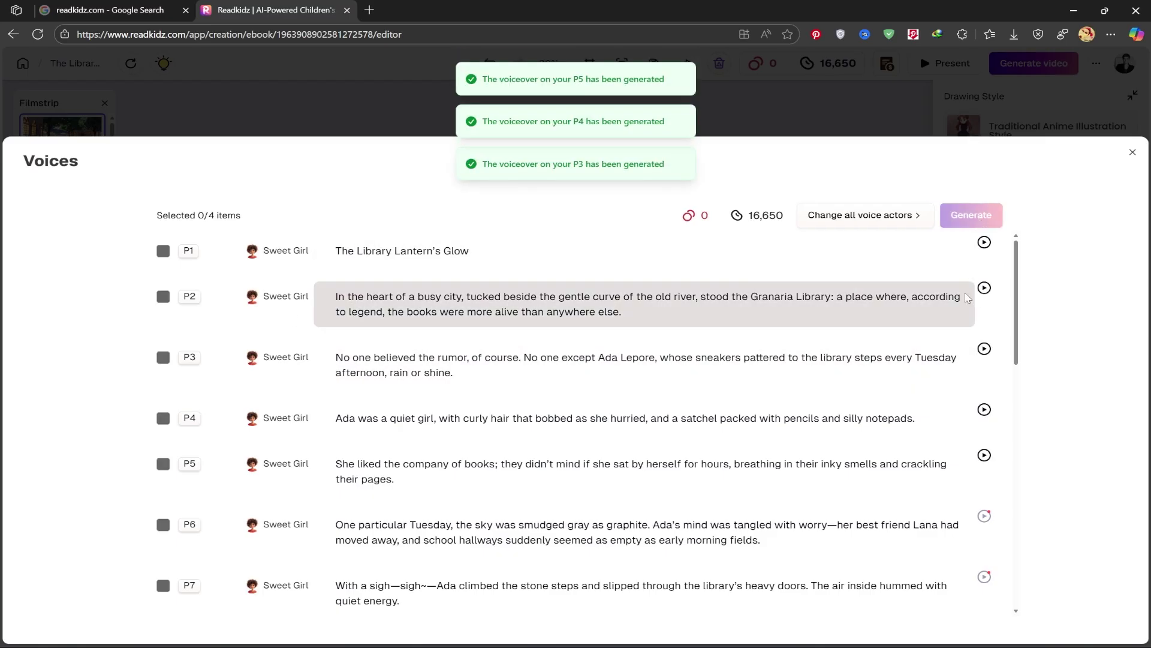
# Play P2's new narration to check it, then stop playback.
pyautogui.click(985, 288)
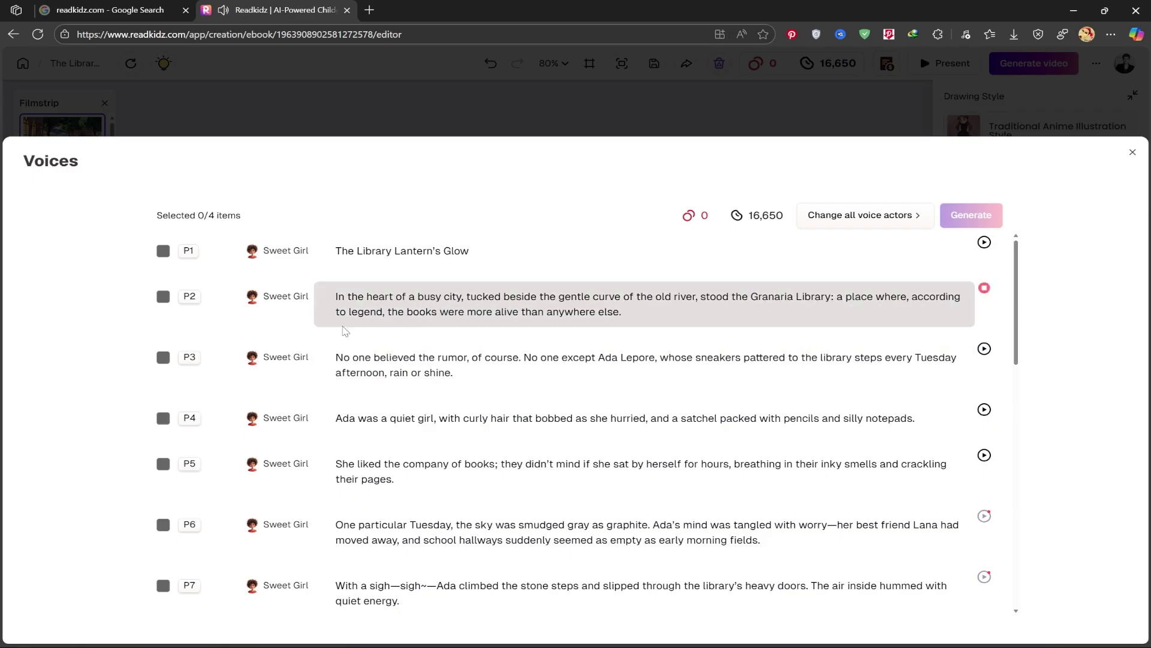
pyautogui.click(983, 289)
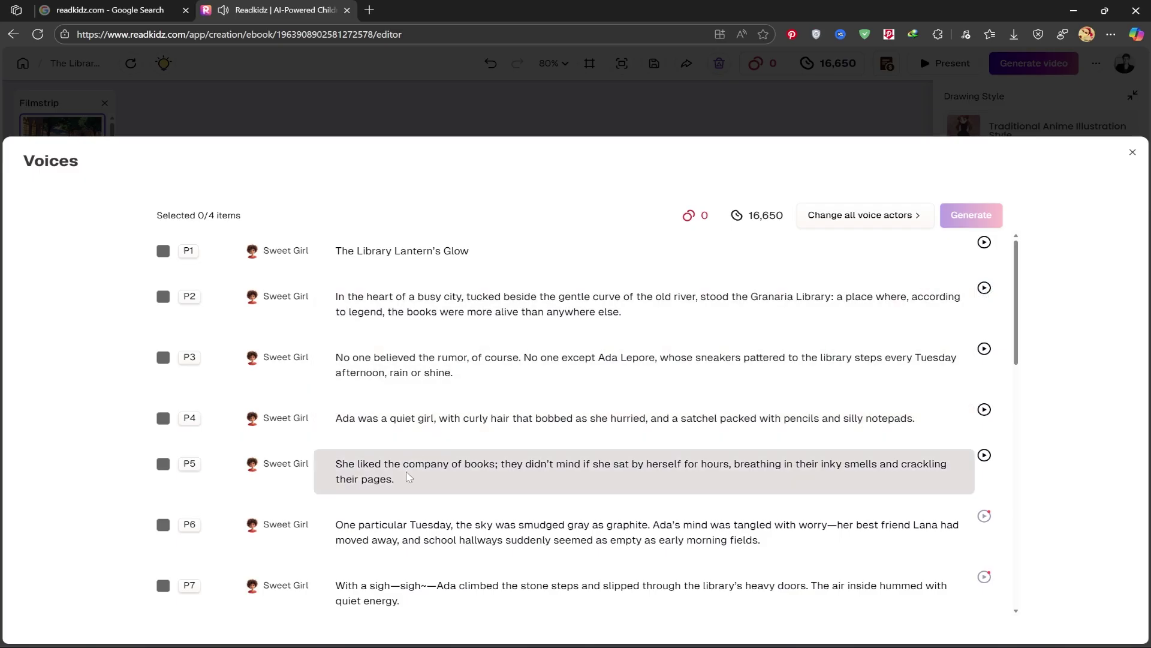
pyautogui.scroll(-2, 414, 477)
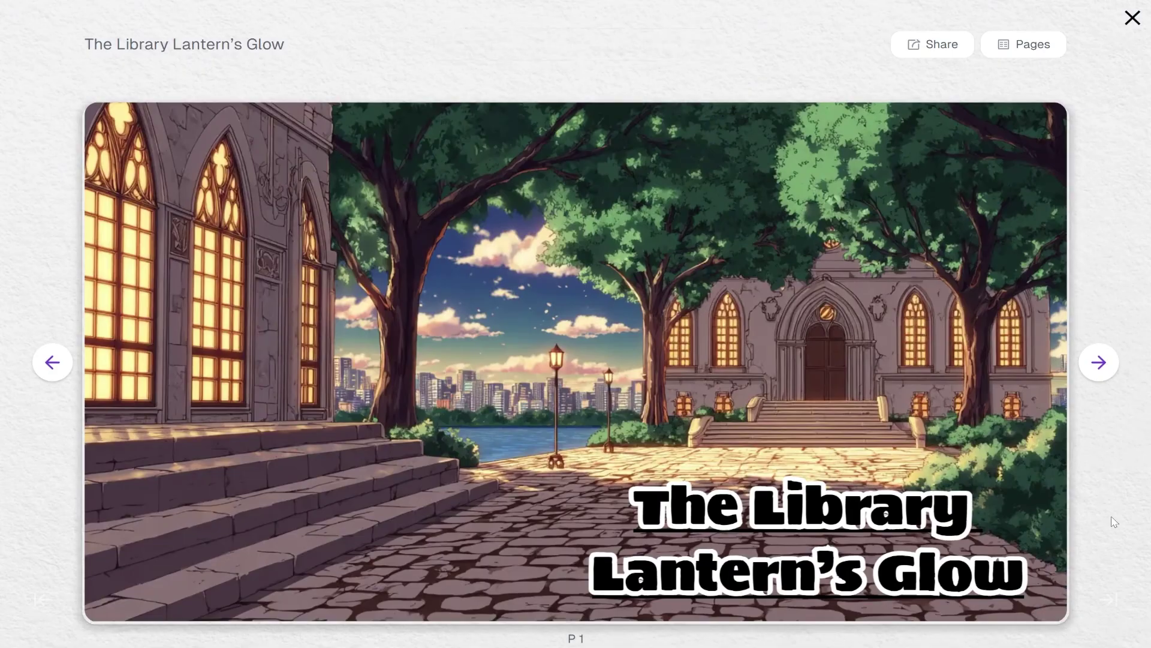
# Page forward in the full-screen reader to P3, then show thumbnails of every page.
pyautogui.click(1110, 373)
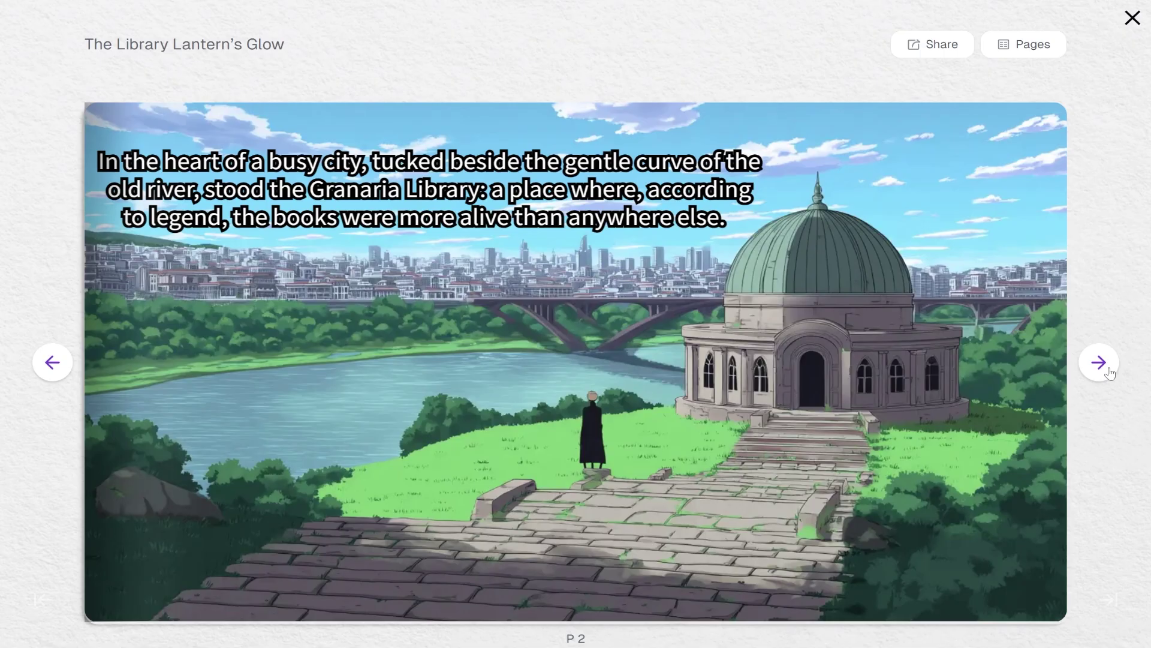
pyautogui.click(1099, 362)
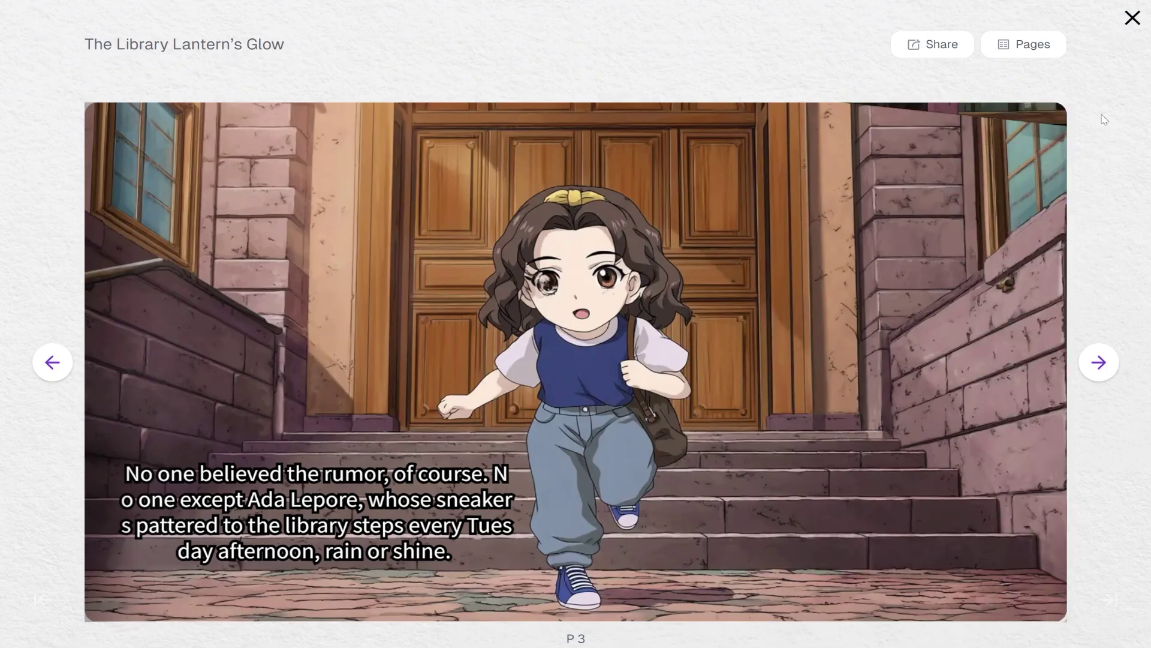
pyautogui.click(1020, 52)
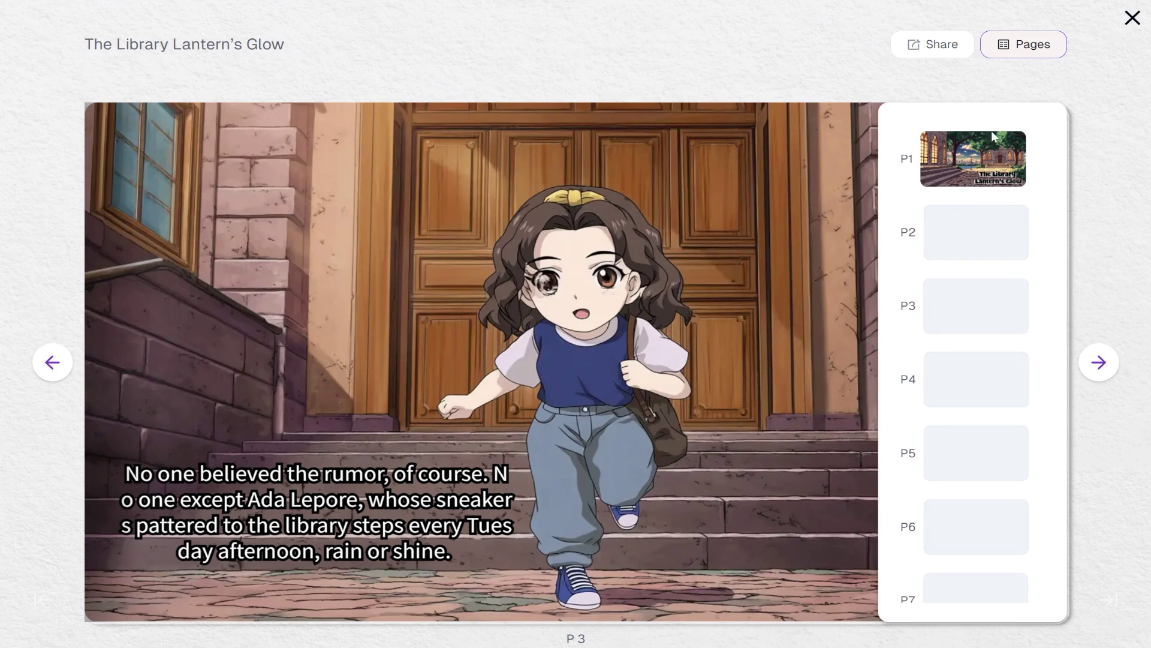
# Review the book's social sharing options, close them, and exit full-screen back to the editor.
pyautogui.click(928, 47)
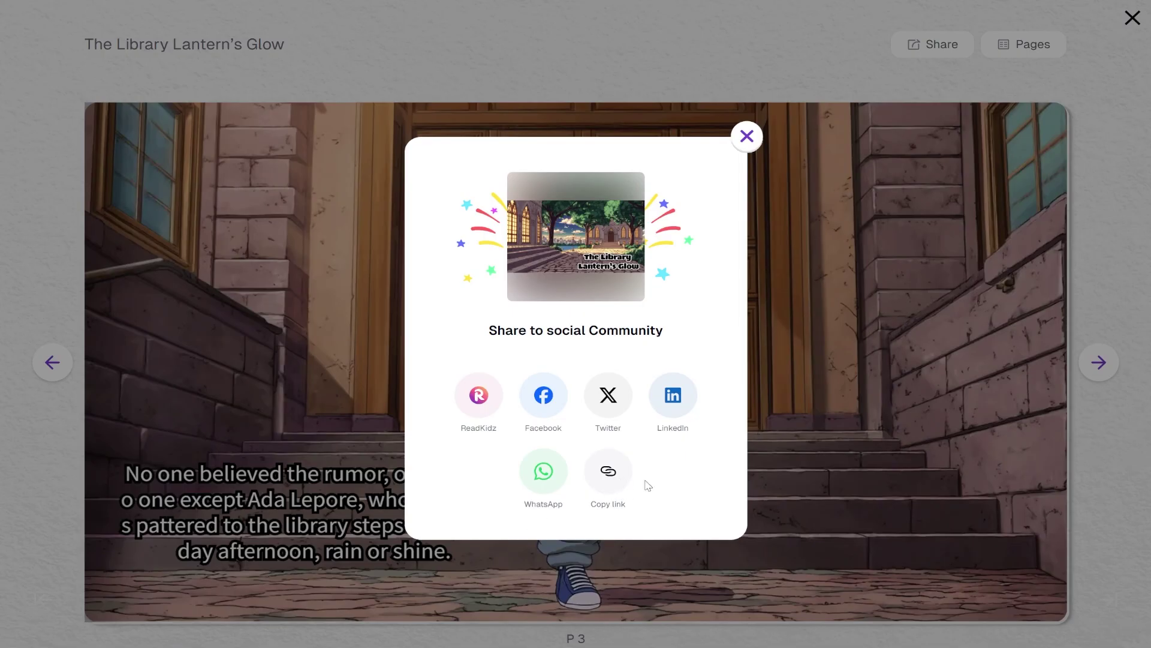
pyautogui.click(748, 137)
pyautogui.press('Escape')
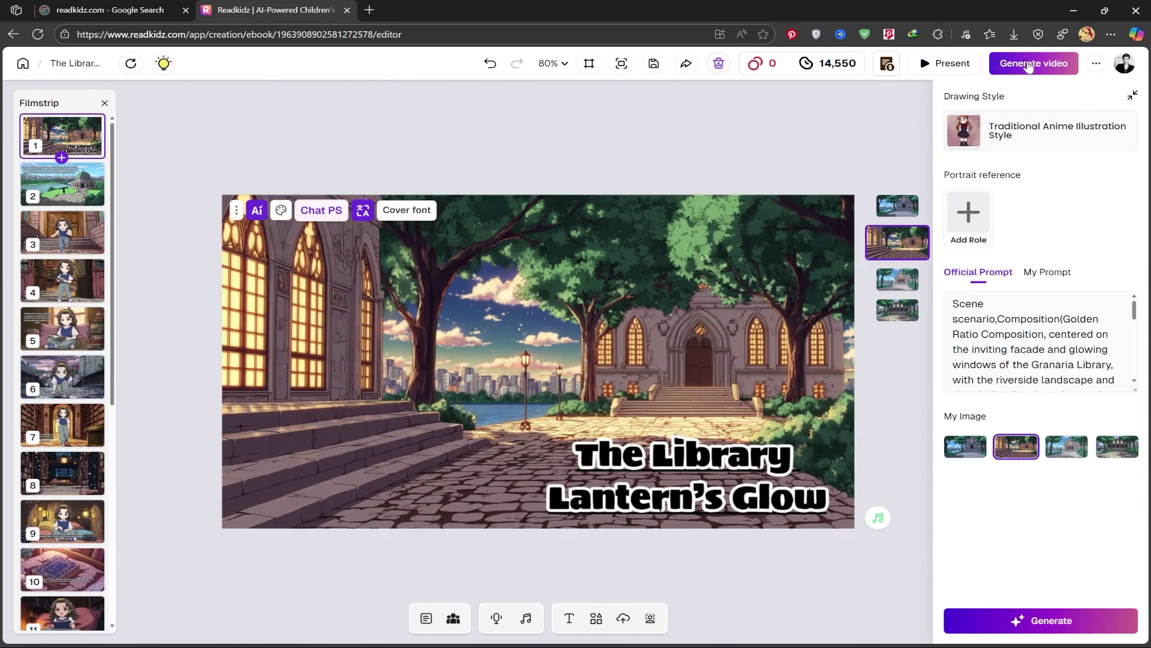
# Generate the book video with the Fallen Leaves -2 effect, Fade page animation and no background music.
pyautogui.click(1028, 65)
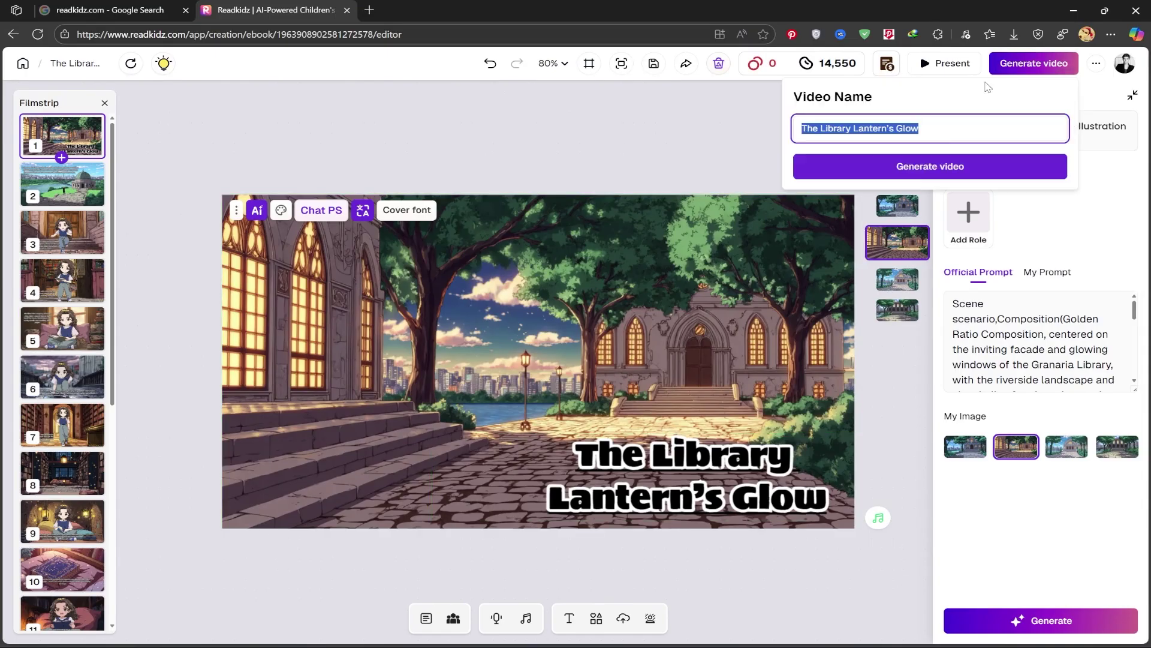
pyautogui.click(933, 167)
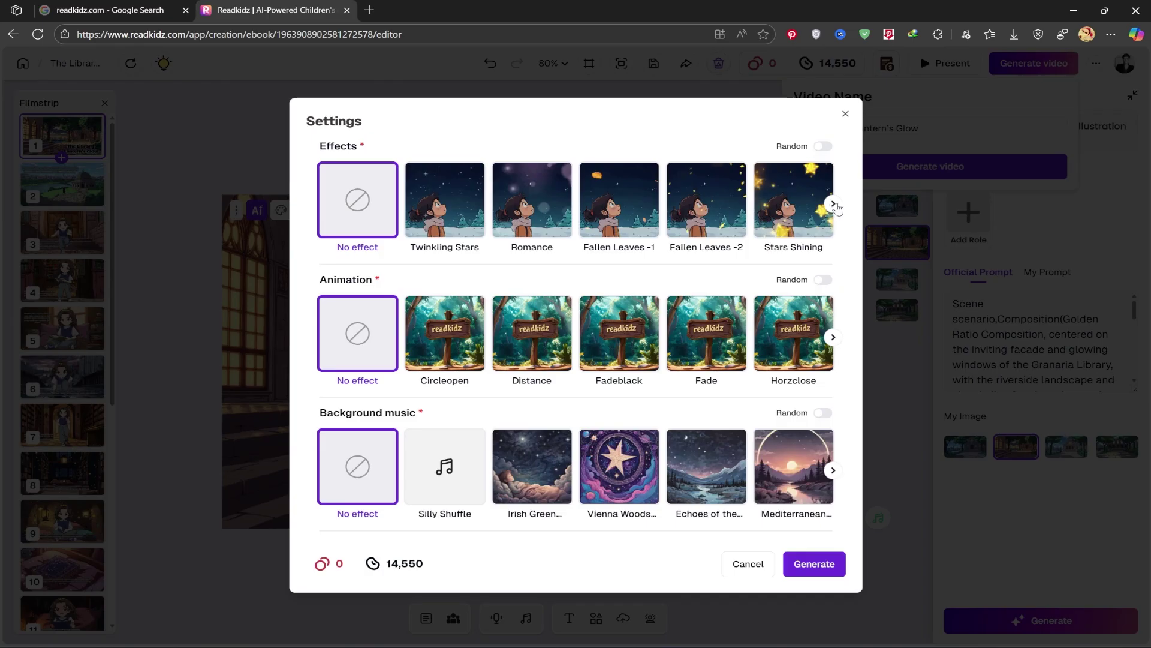
pyautogui.click(833, 204)
pyautogui.moveTo(797, 500)
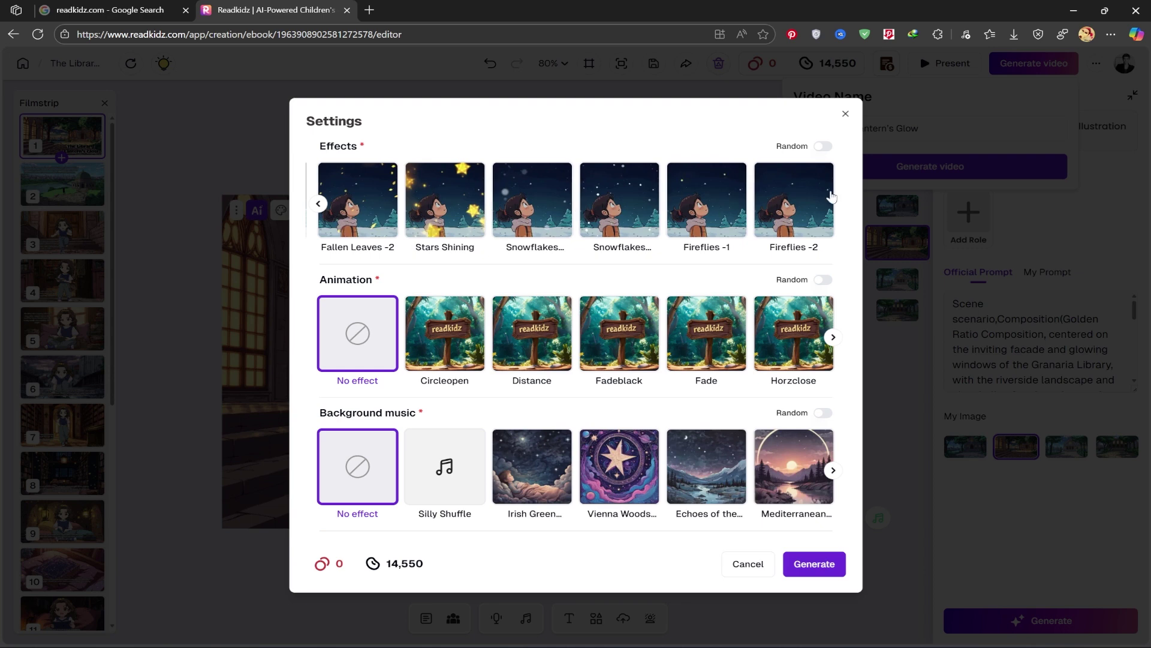
pyautogui.click(696, 213)
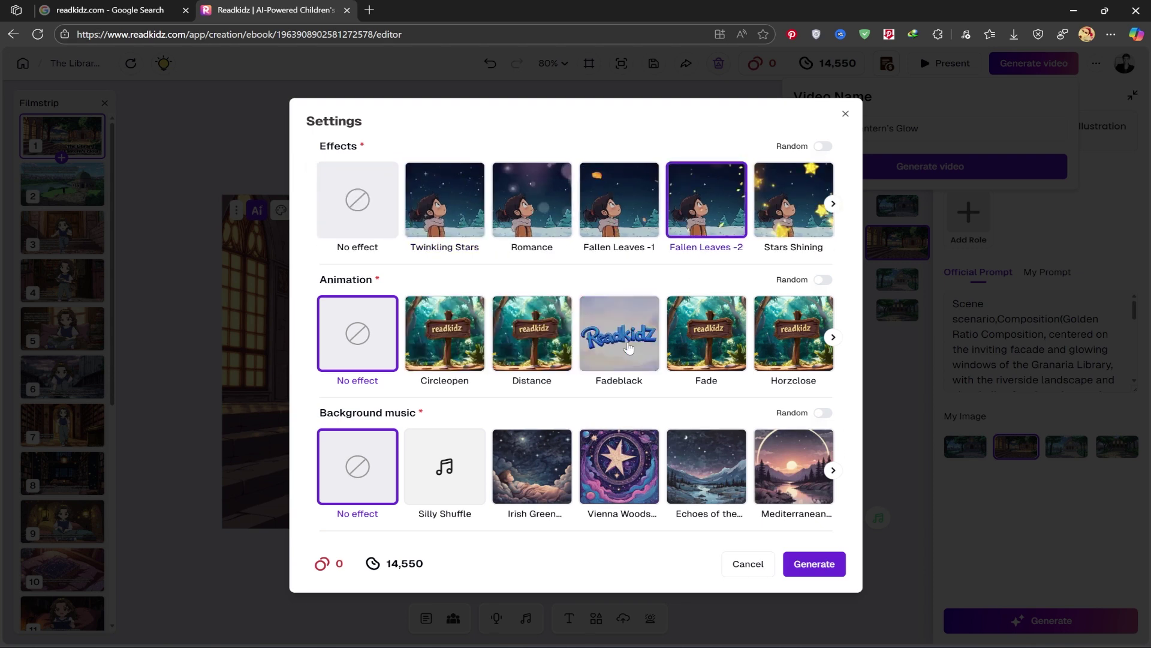
pyautogui.click(707, 332)
pyautogui.click(532, 466)
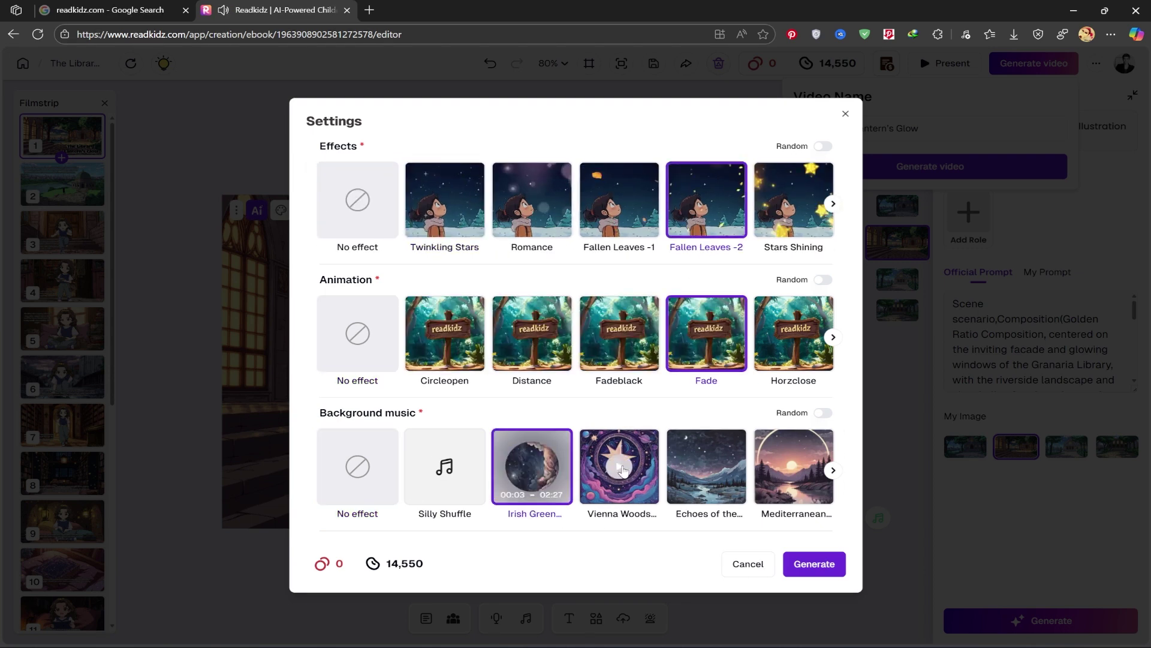
pyautogui.click(628, 466)
pyautogui.click(357, 466)
pyautogui.click(836, 573)
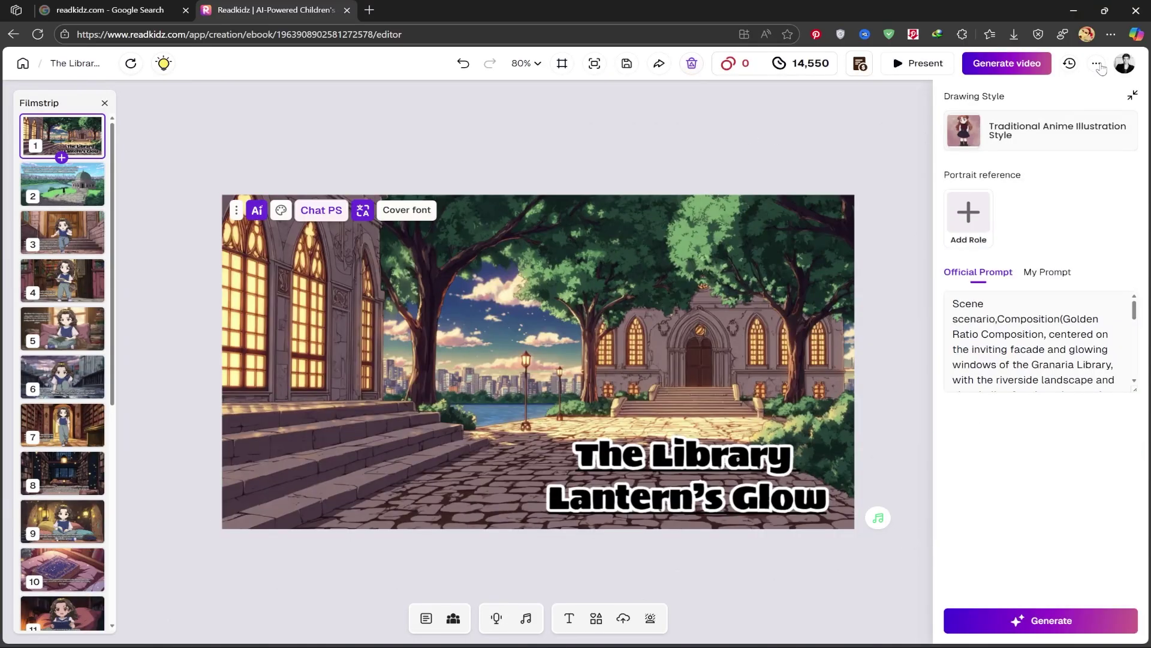
pyautogui.click(1100, 66)
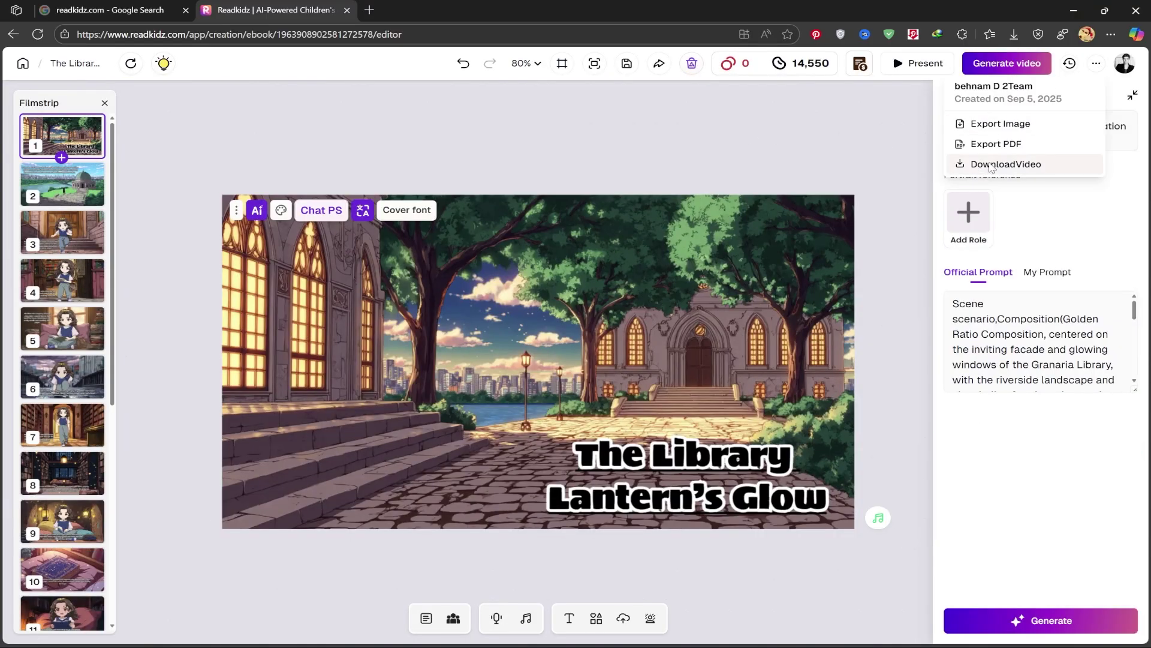
# Export the book as The Library Lantern's Glow.pdf and download it through Edge.
pyautogui.click(991, 145)
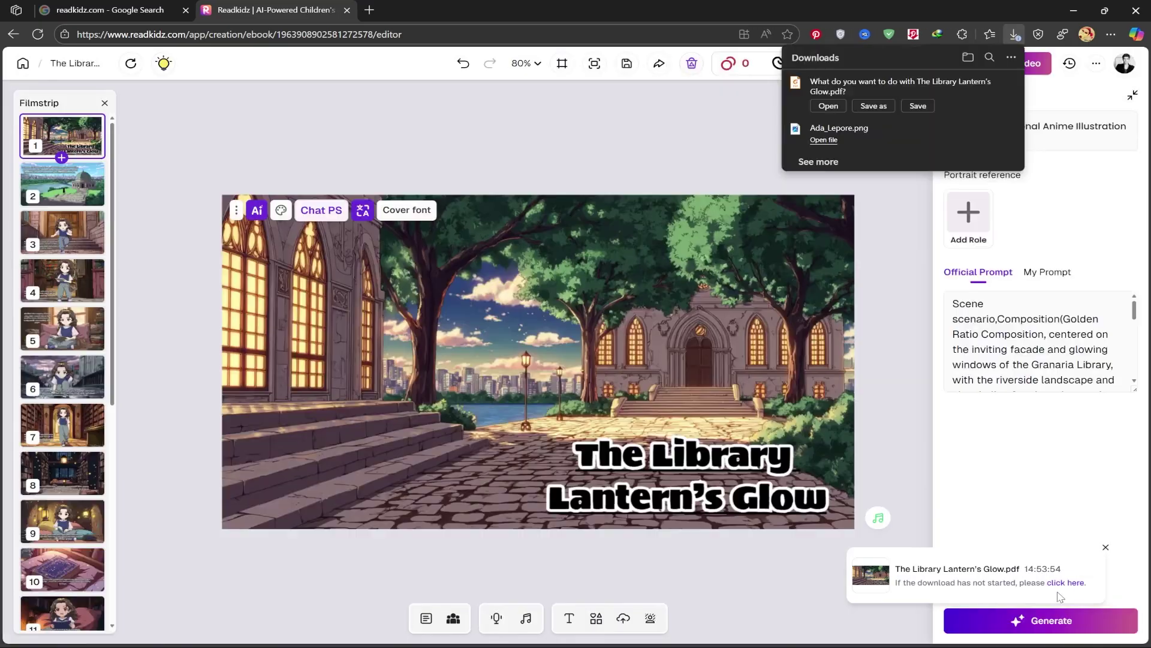
pyautogui.click(917, 103)
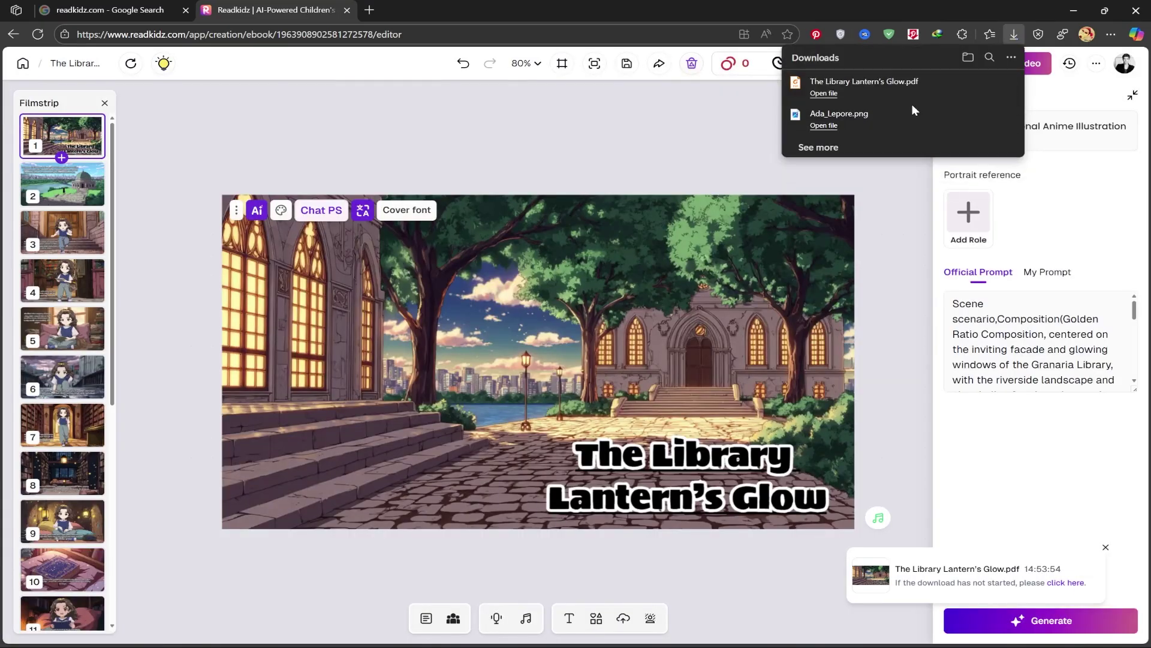
pyautogui.click(1096, 63)
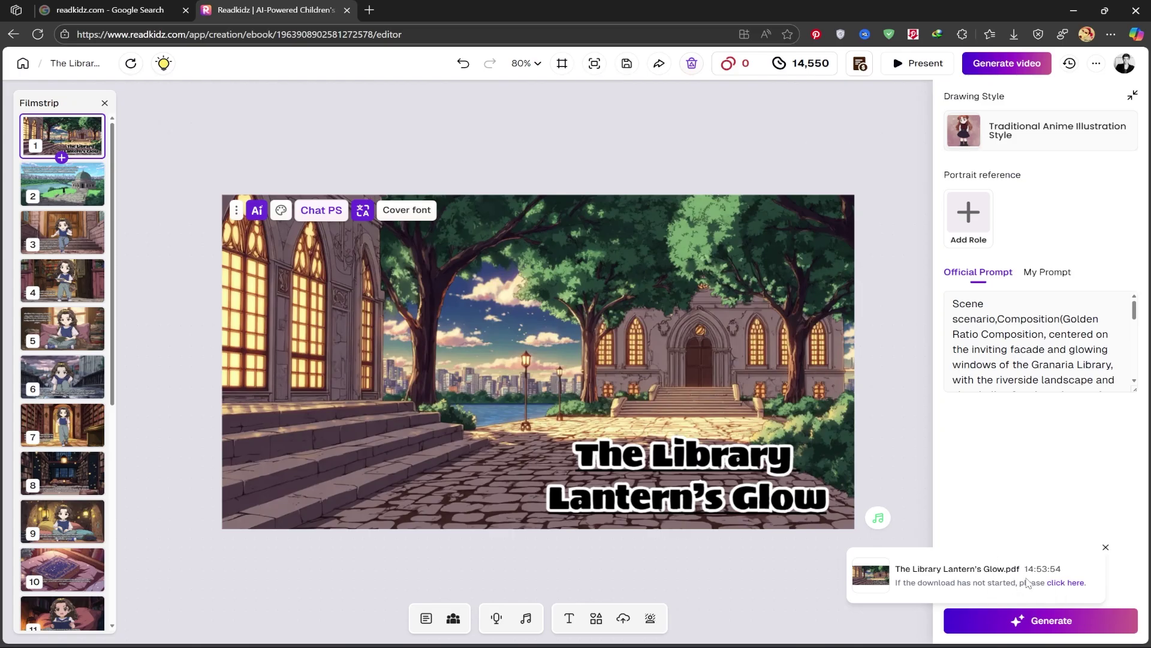
pyautogui.click(1096, 63)
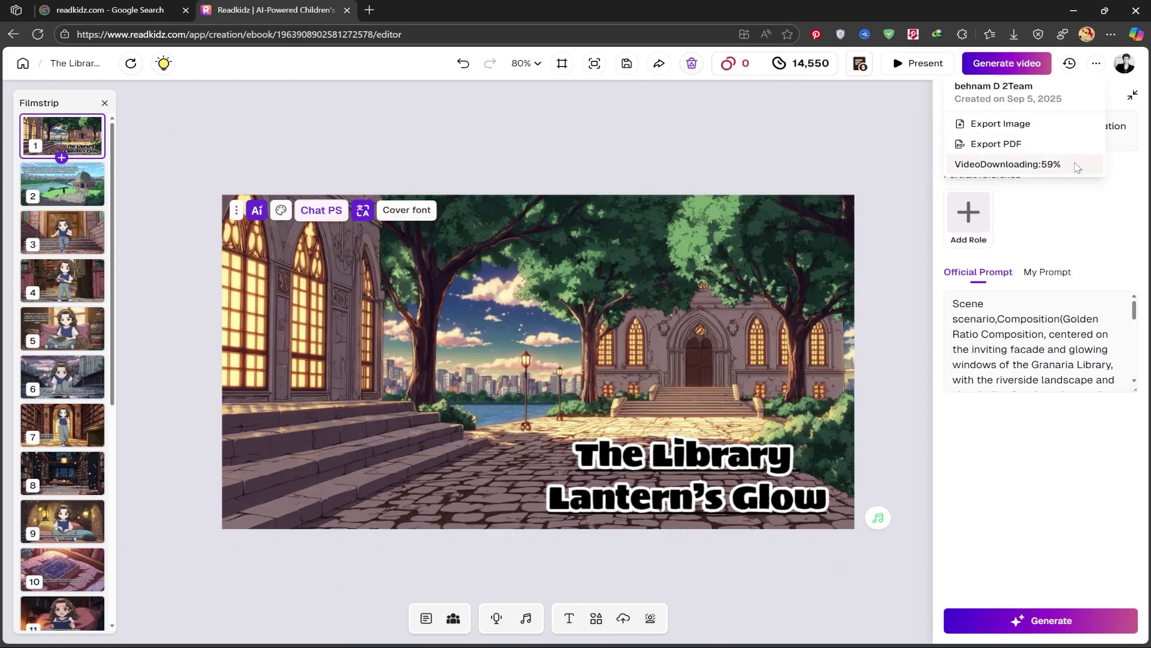
# Watch t6qkgxza2_20250905192116.mp4 in an enlarged KMPlayer window, then close the player and downloads list.
pyautogui.click(882, 87)
pyautogui.moveTo(960, 368); pyautogui.dragTo(624, 279)
pyautogui.click(794, 481)
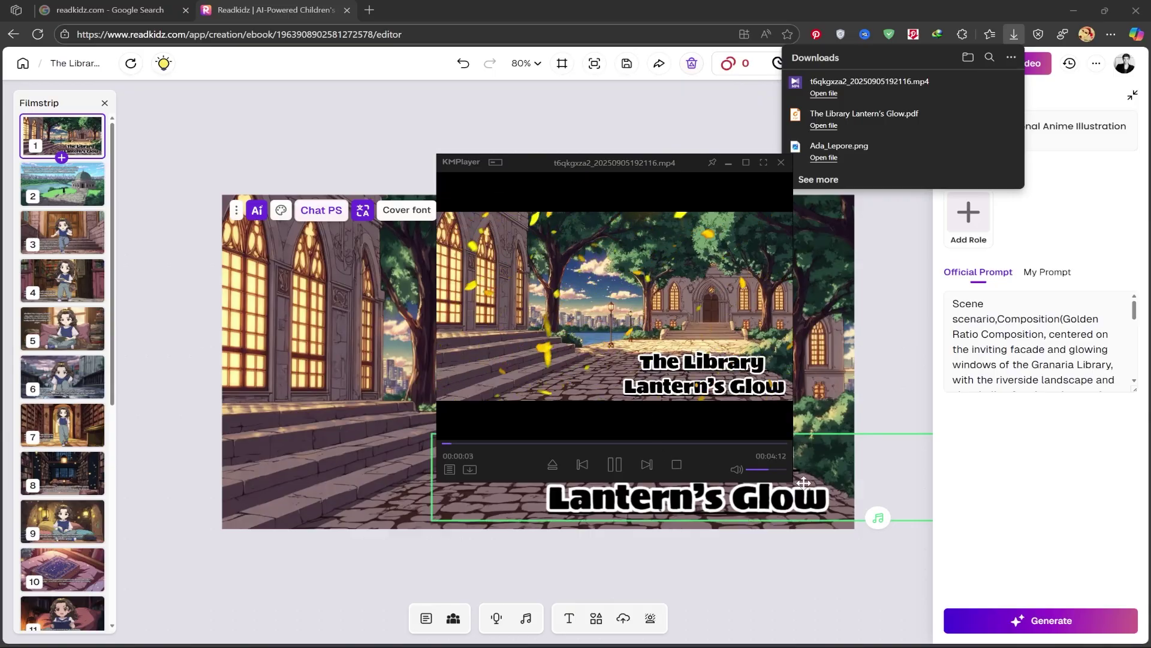
pyautogui.moveTo(794, 482); pyautogui.dragTo(1020, 580)
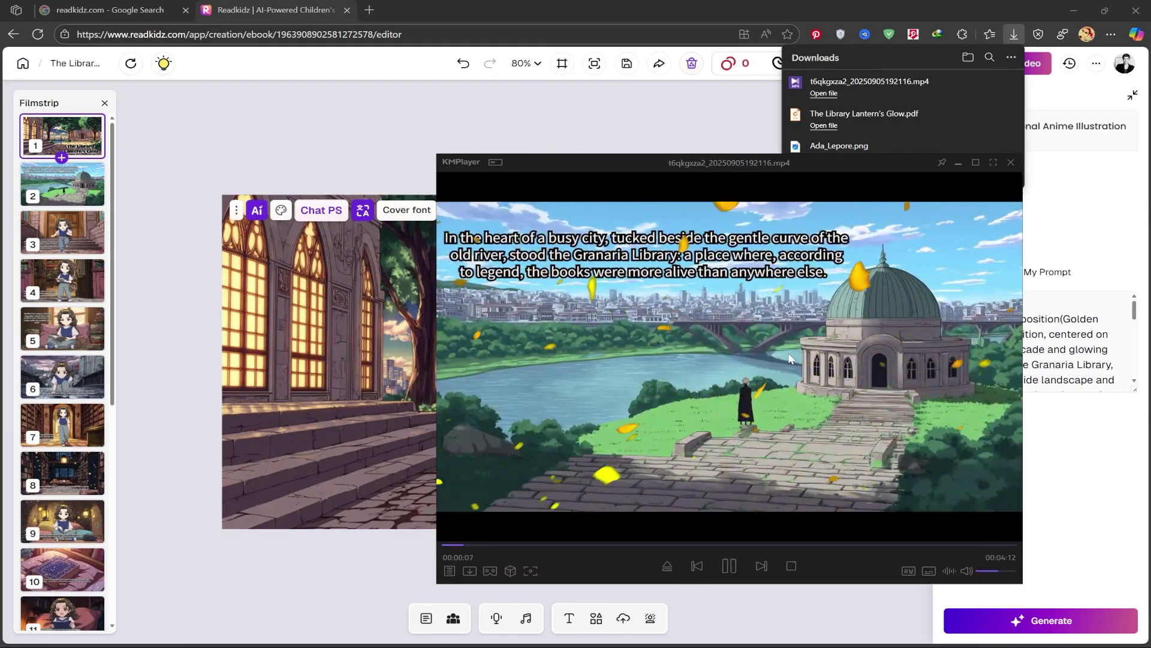
pyautogui.click(1011, 163)
pyautogui.click(717, 137)
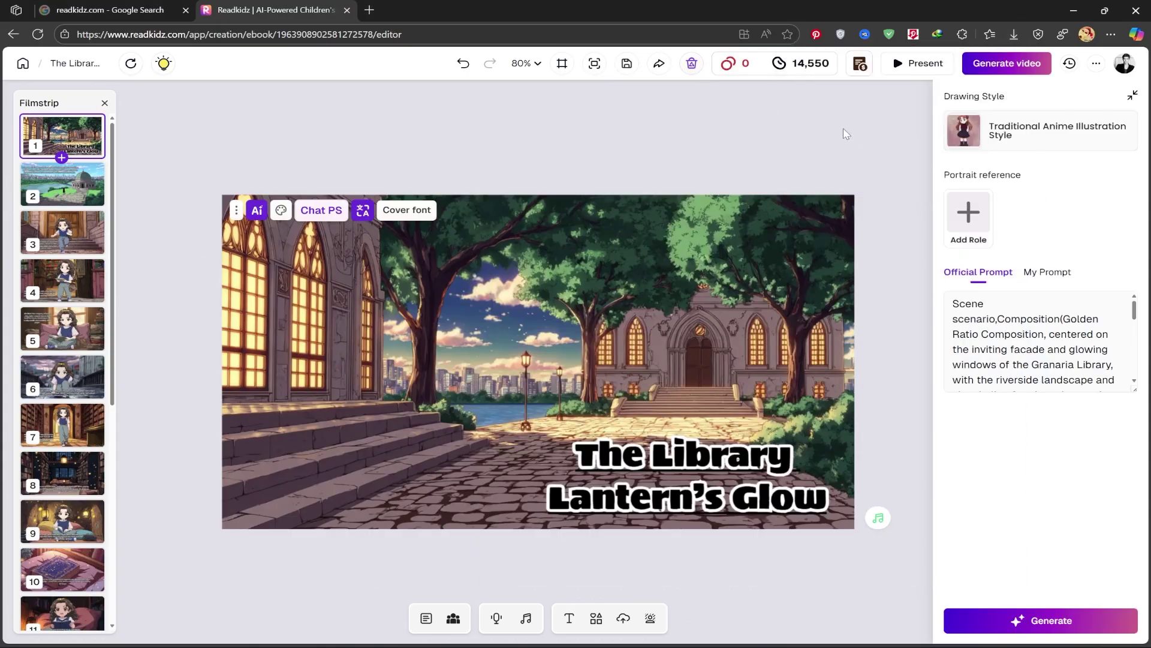
# Glance at the price list, close it, and return to My Creations listing The Library Lantern's Glow.
pyautogui.click(862, 68)
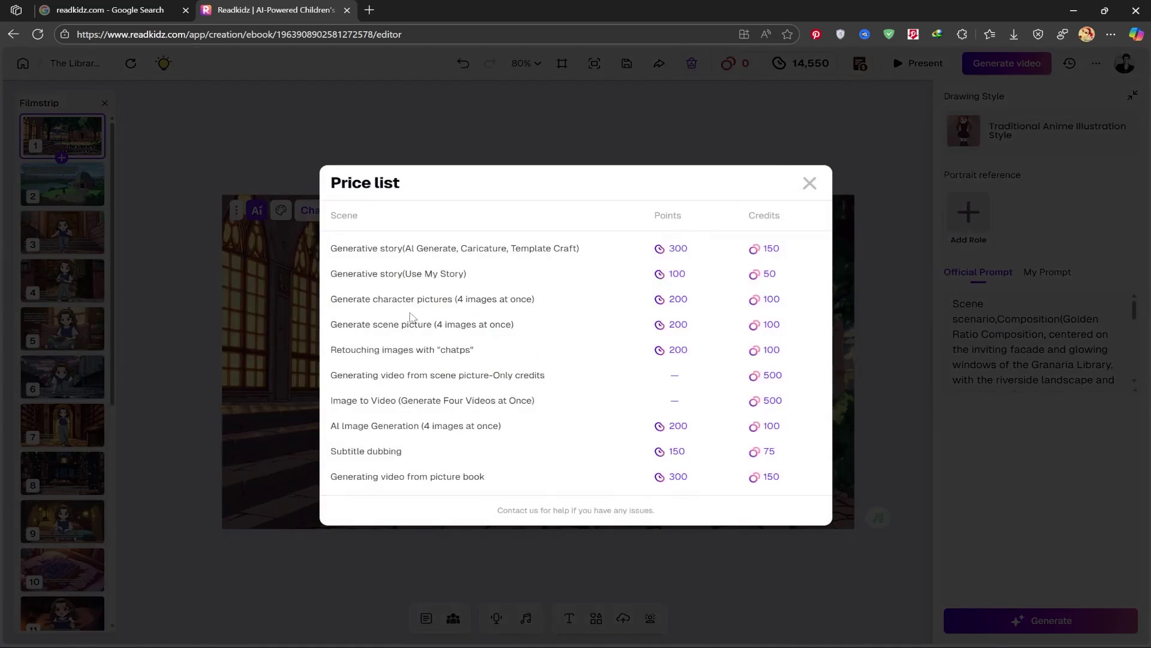
pyautogui.click(810, 182)
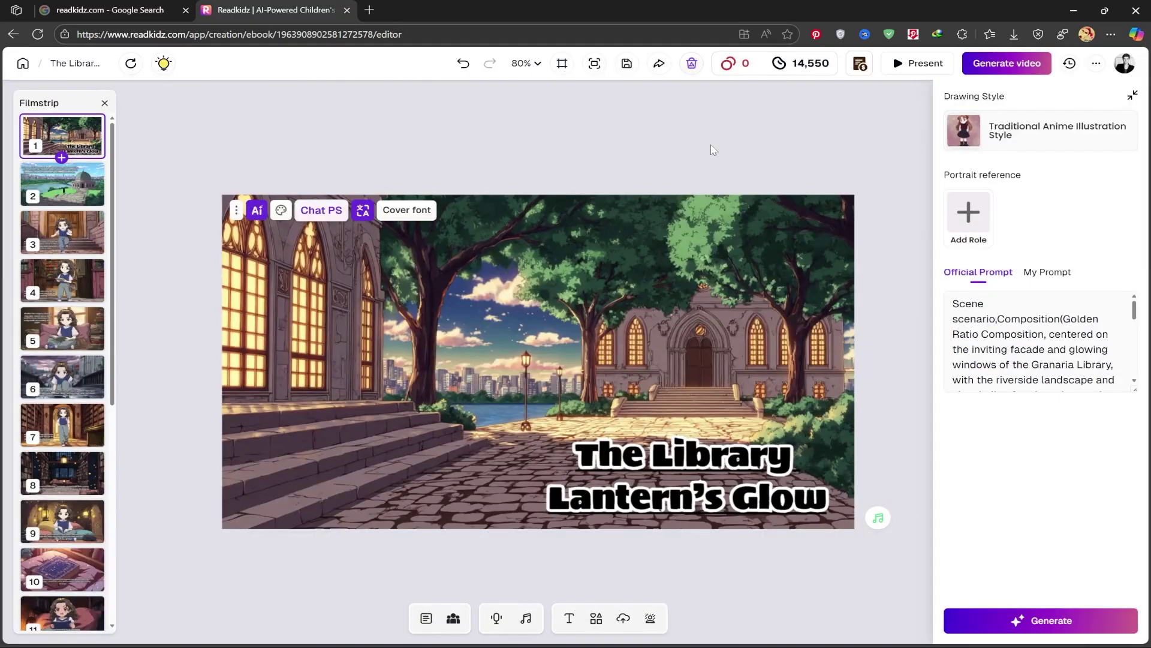
pyautogui.click(23, 64)
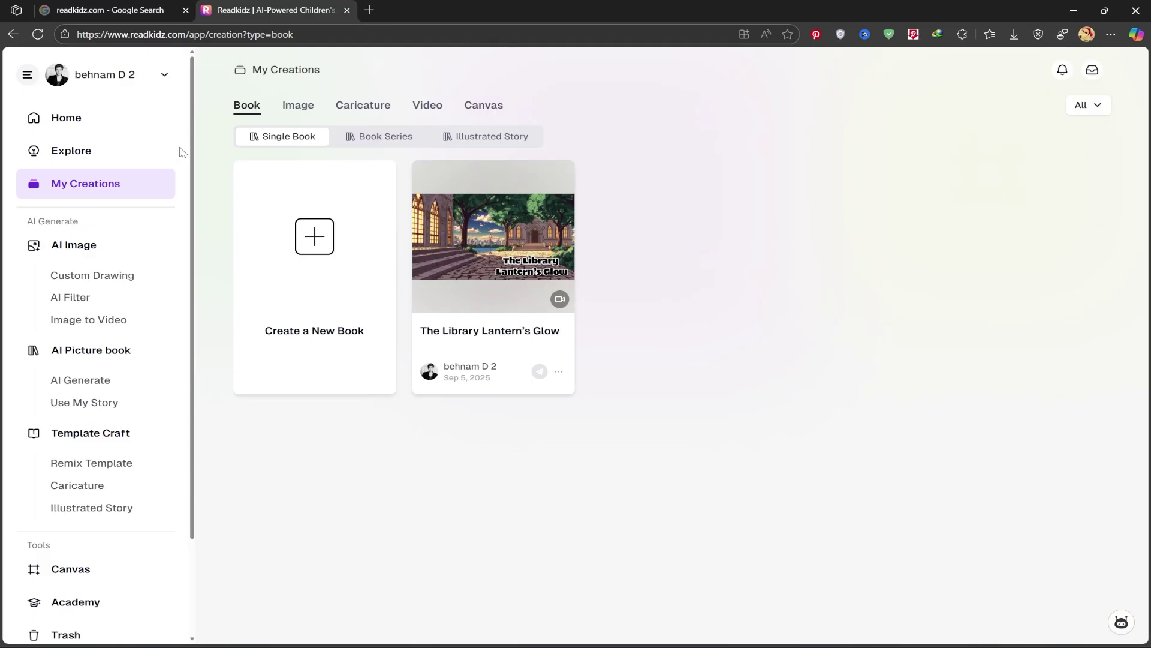
# Open the community Explore gallery from the left sidebar.
pyautogui.scroll(-2, 86, 468)
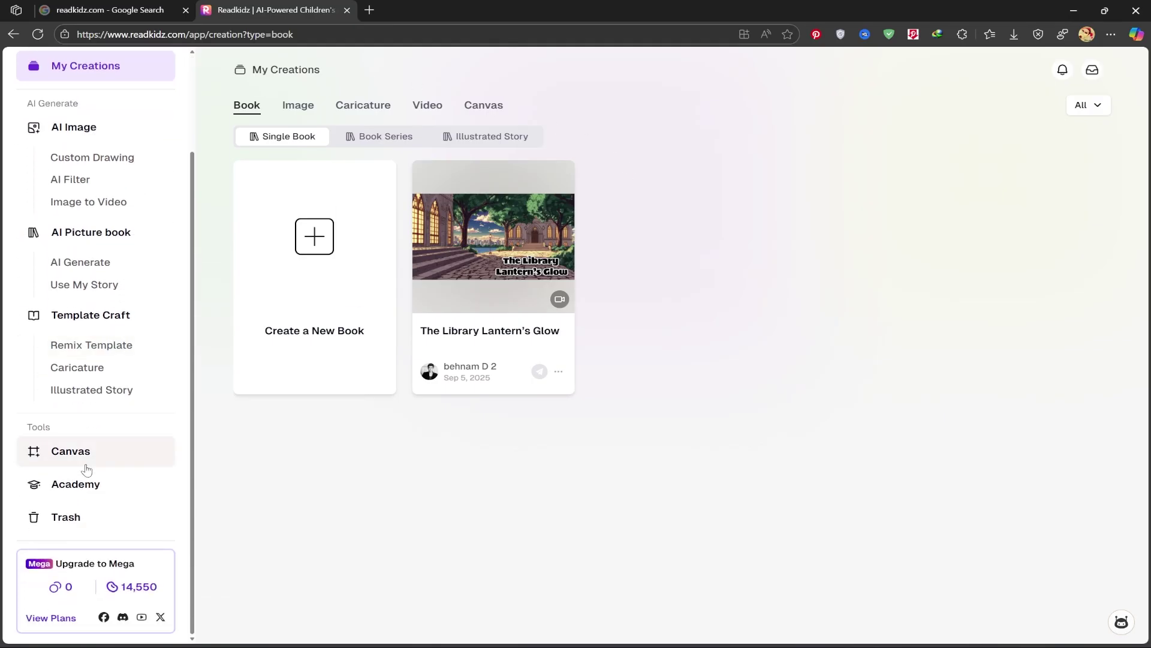
pyautogui.scroll(2, 98, 139)
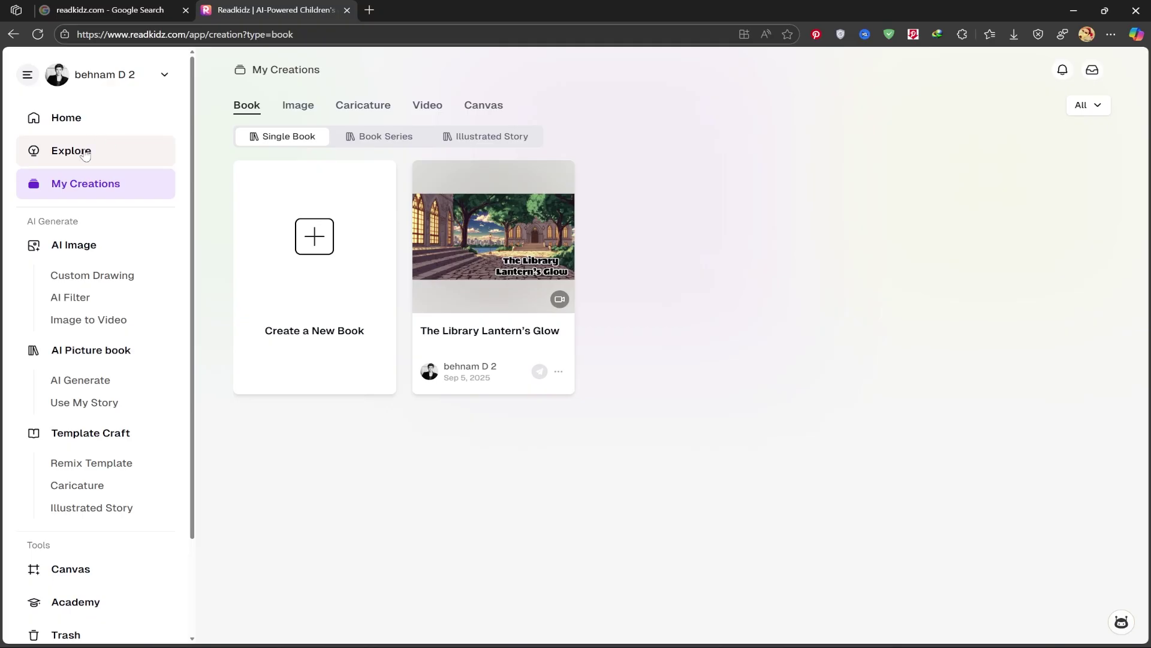
pyautogui.click(86, 155)
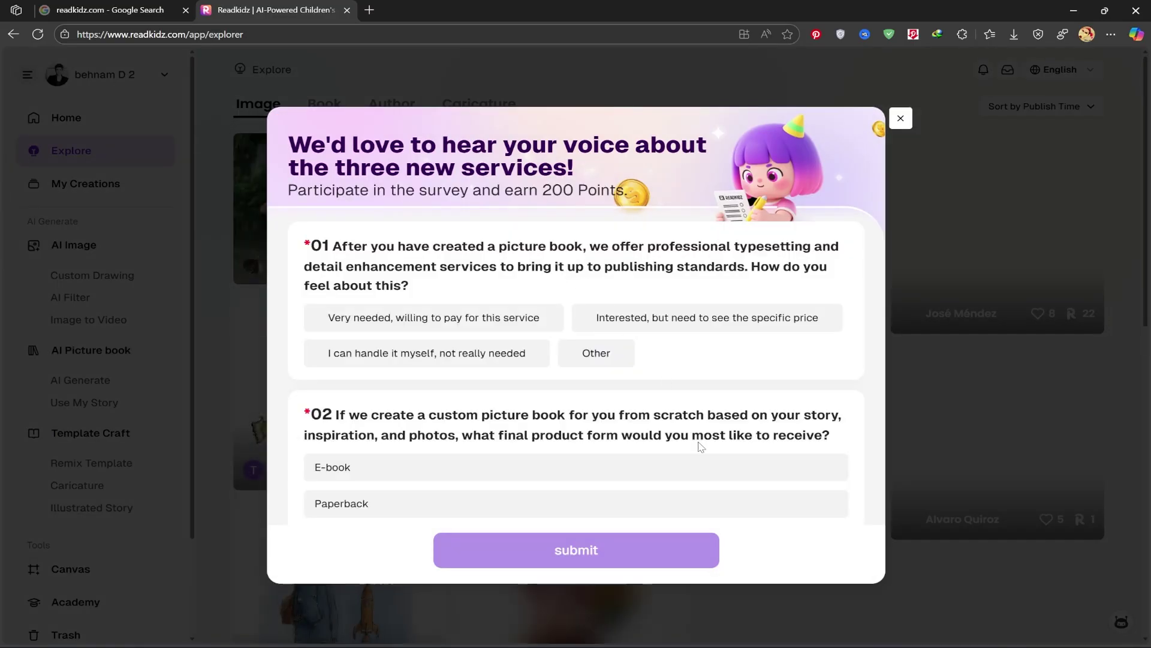
pyautogui.scroll(-6, 701, 439)
# Dismiss the new-services survey and like the monkey-with-bananas picture.
pyautogui.click(901, 118)
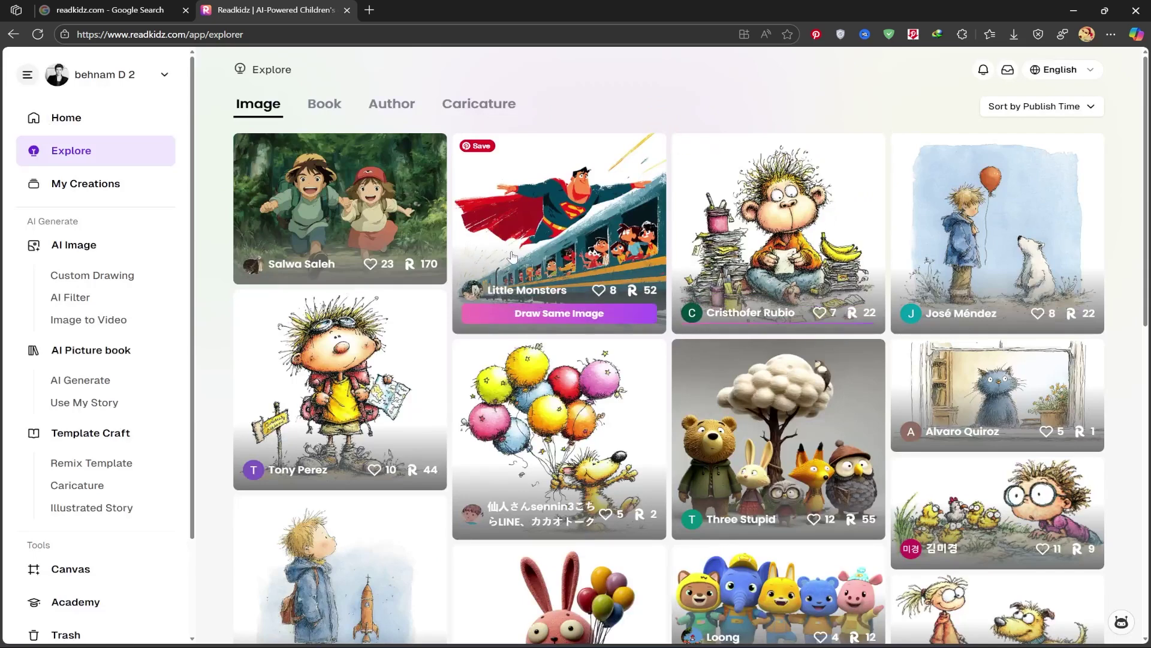
pyautogui.scroll(-2, 801, 243)
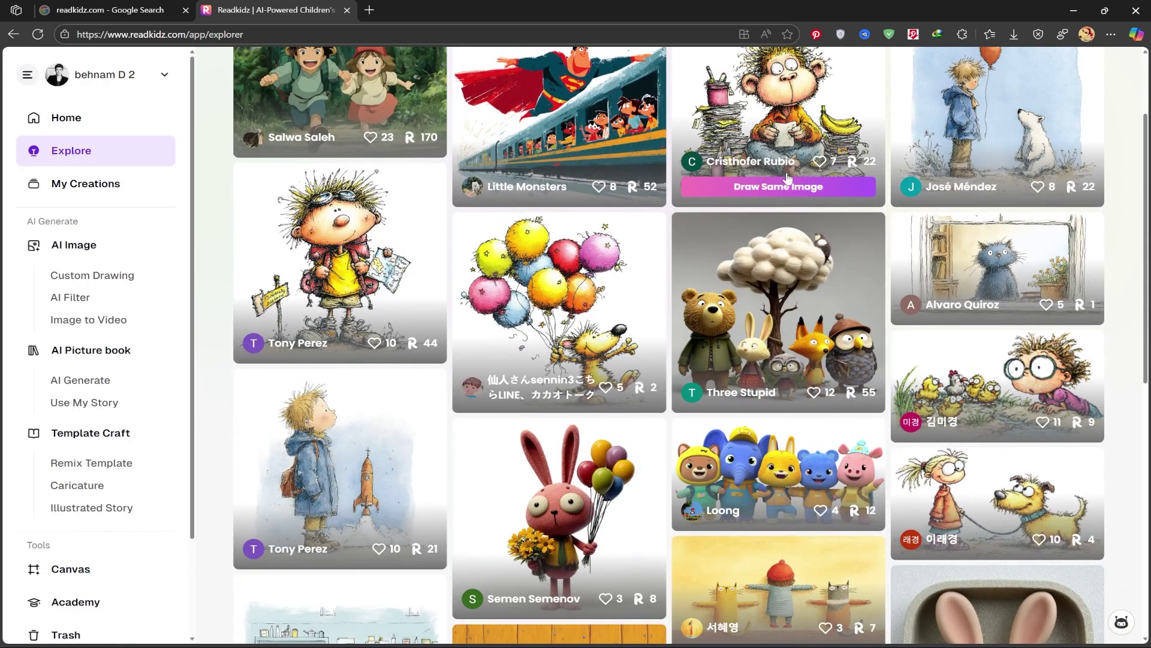
pyautogui.click(817, 162)
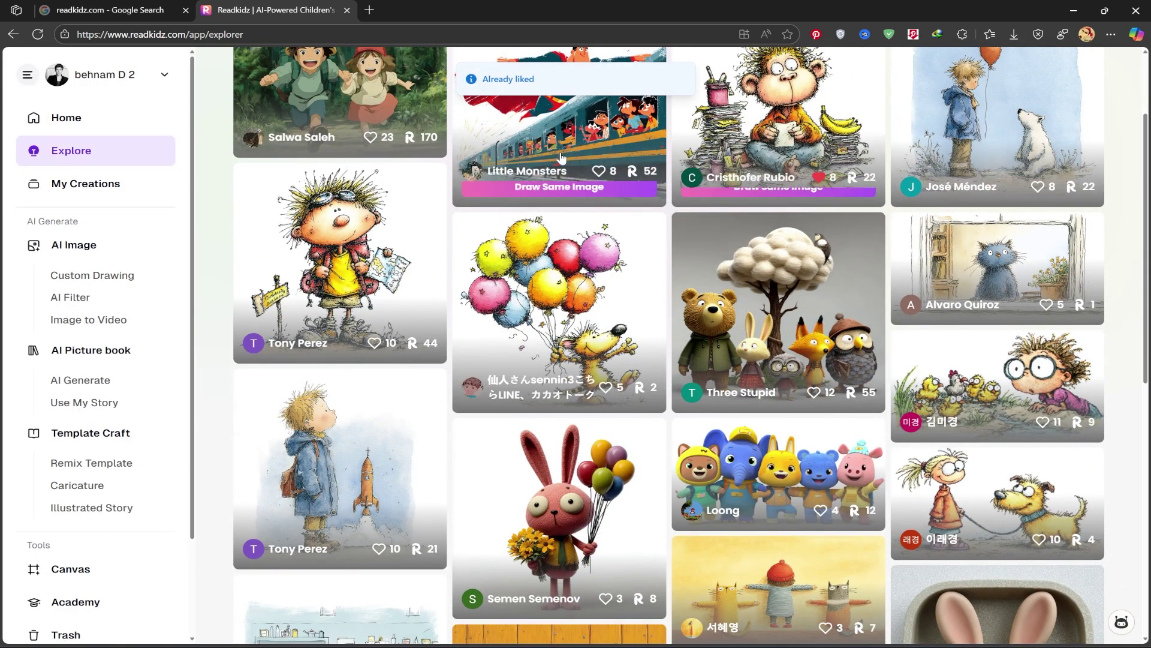
# Switch the Explore gallery to Books and scroll through community titles like "Where Did Grandpa Go?".
pyautogui.scroll(2, 420, 180)
pyautogui.click(324, 104)
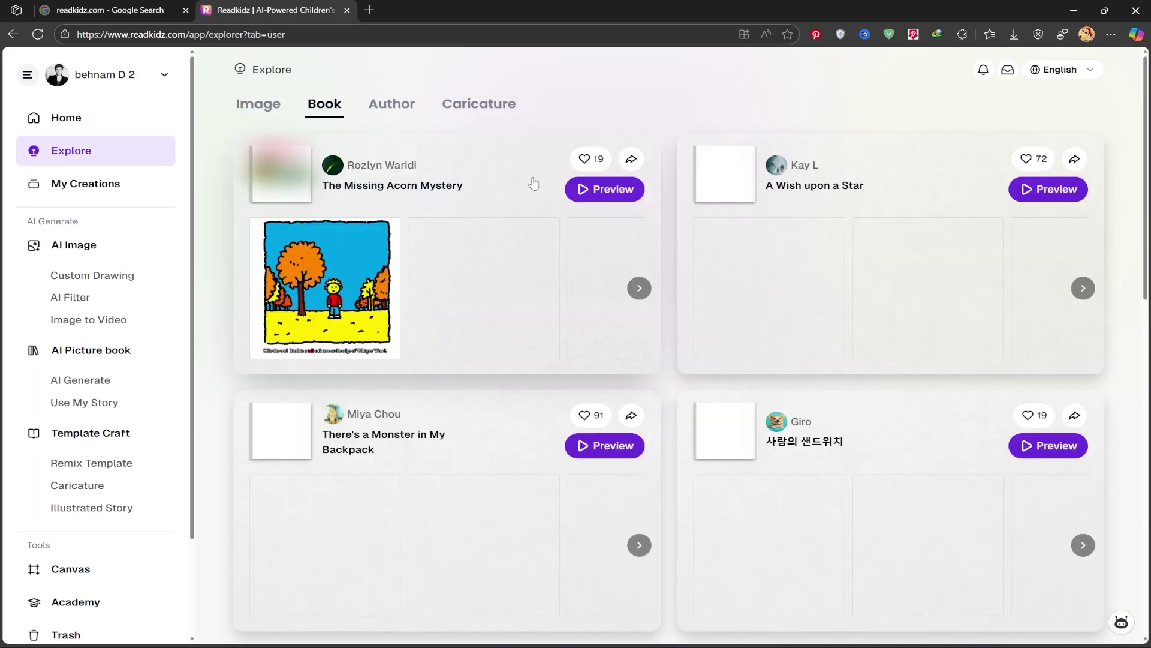
pyautogui.scroll(-7, 582, 449)
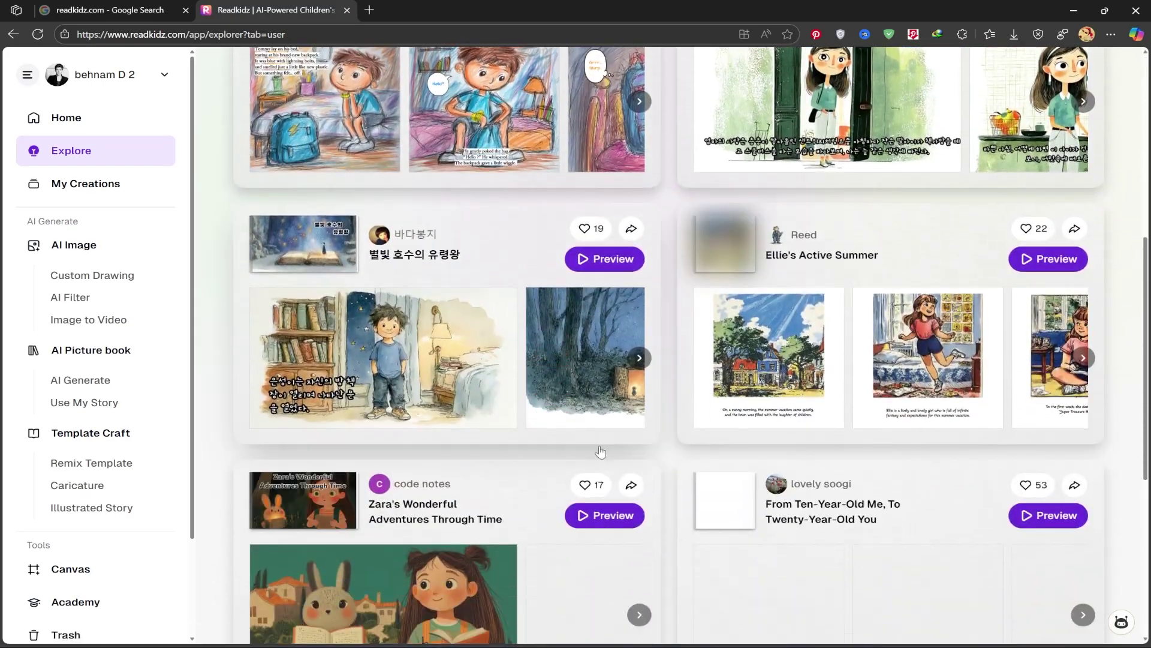
pyautogui.scroll(2, 742, 419)
pyautogui.scroll(3, 742, 419)
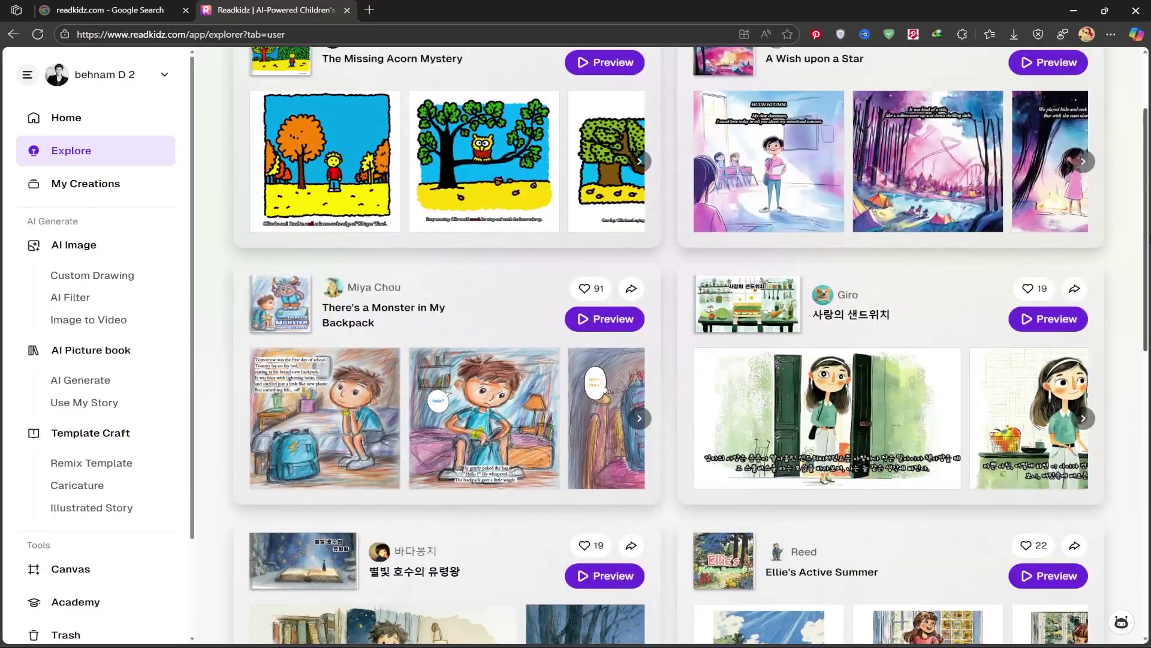
pyautogui.scroll(-4, 1131, 233)
pyautogui.scroll(-3, 1131, 233)
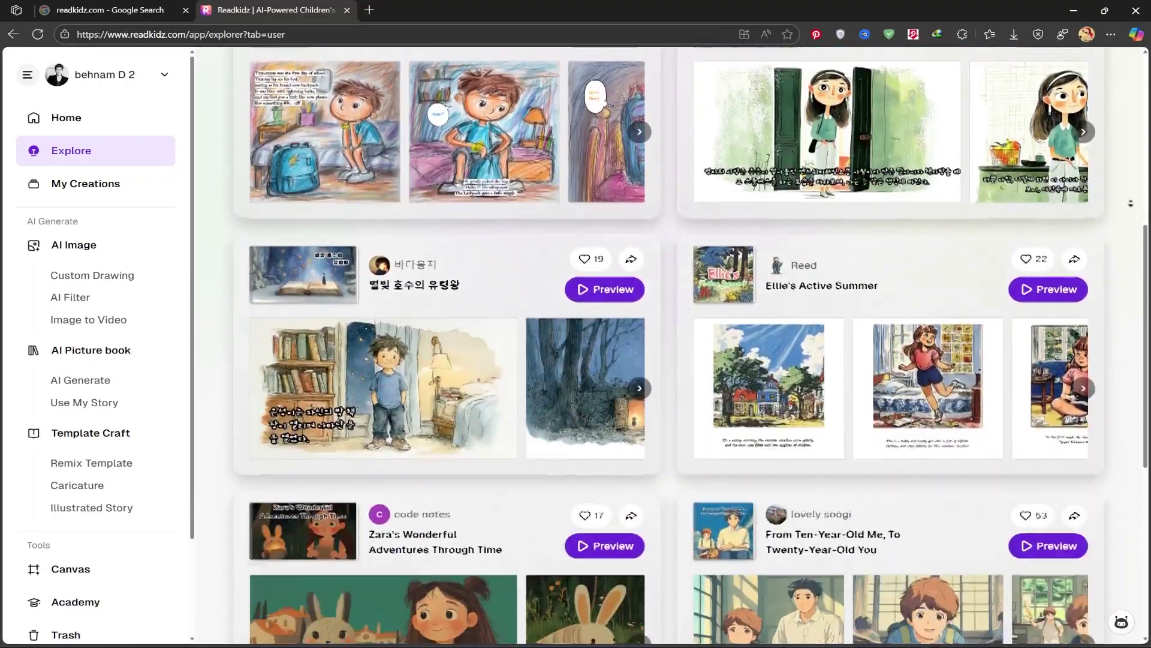
pyautogui.scroll(-3, 1134, 195)
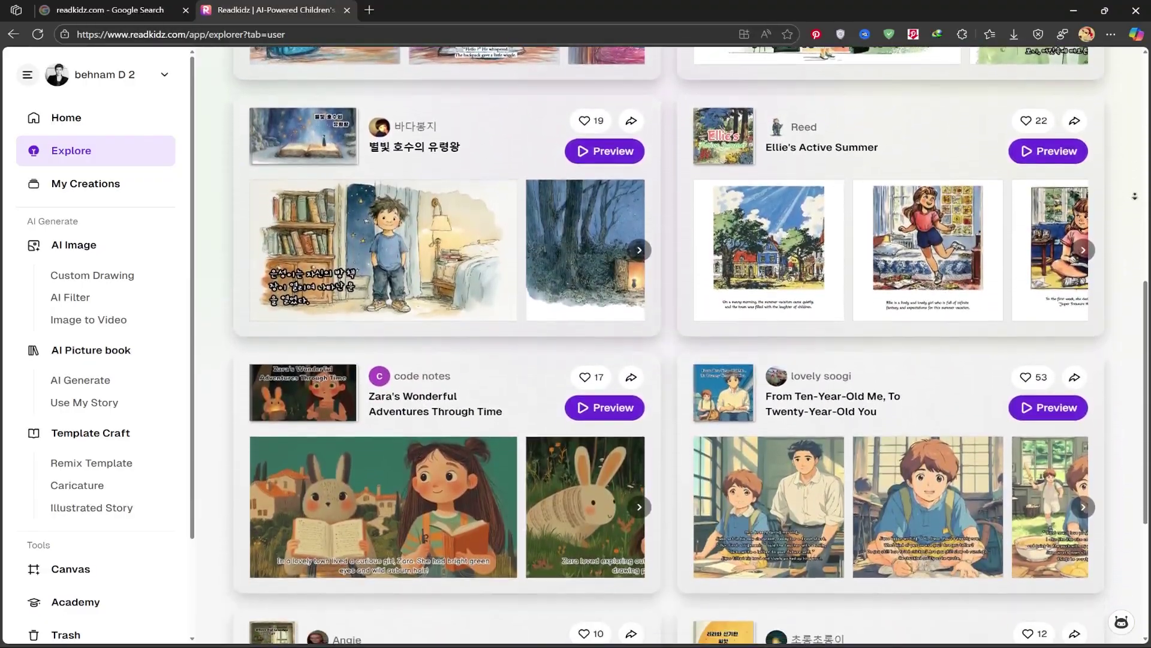
pyautogui.scroll(-3, 1137, 210)
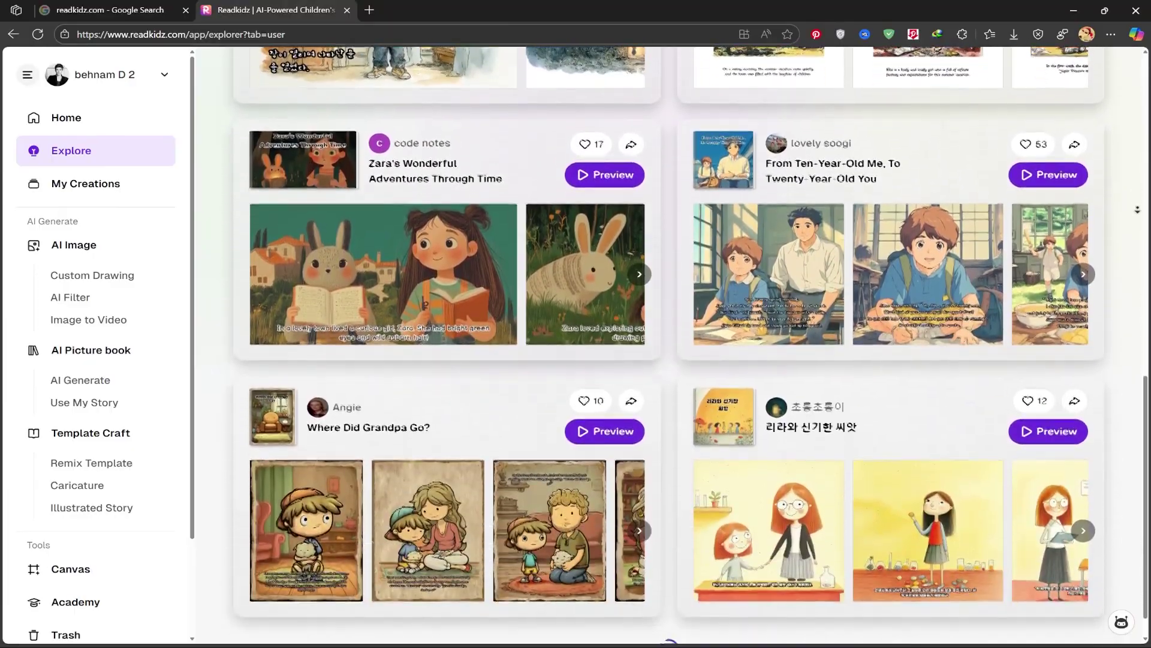
pyautogui.scroll(-2, 1137, 209)
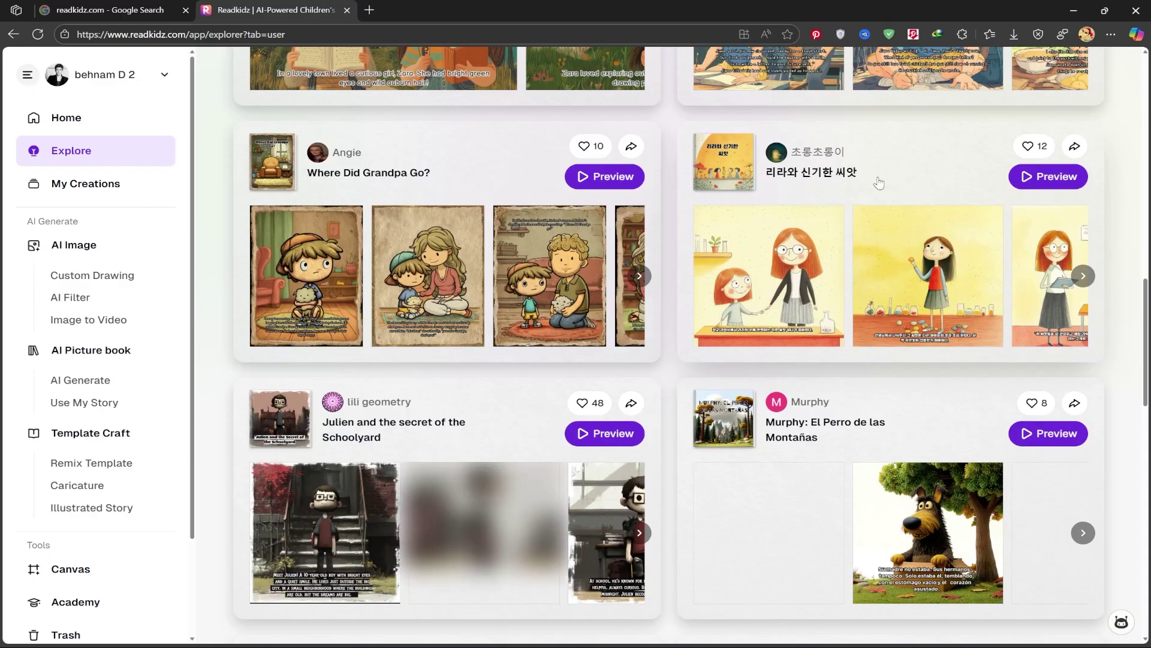
# Open the community book 리라와 신기한 씨앗 in the eBook reader.
pyautogui.click(1031, 183)
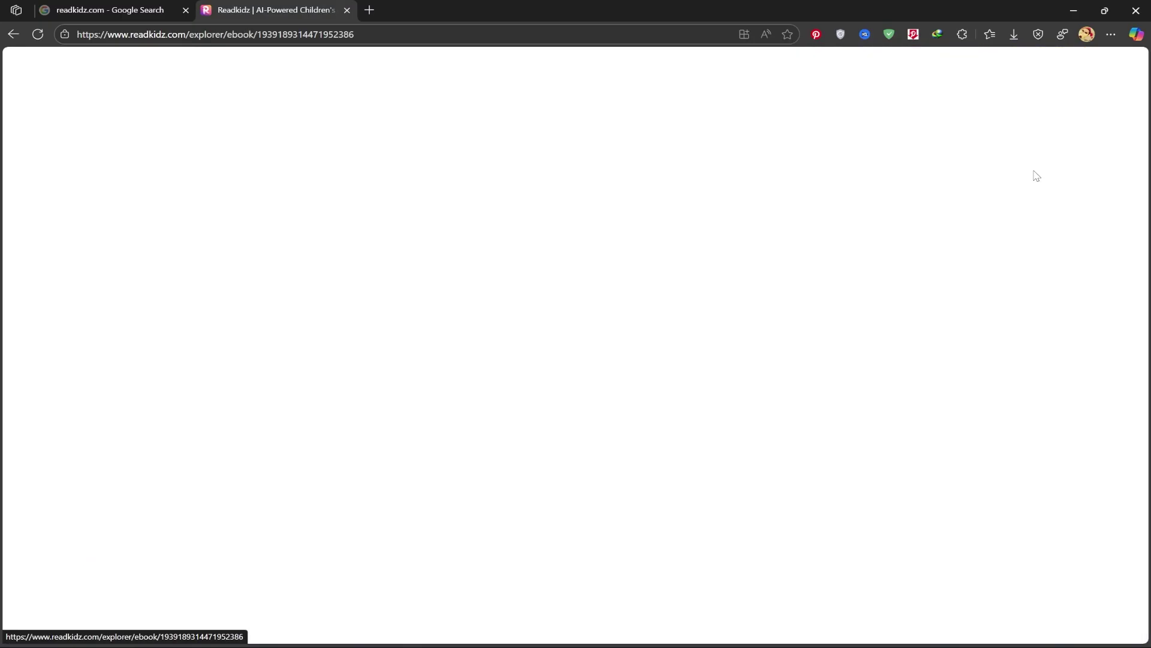
pyautogui.scroll(-20, 914, 252)
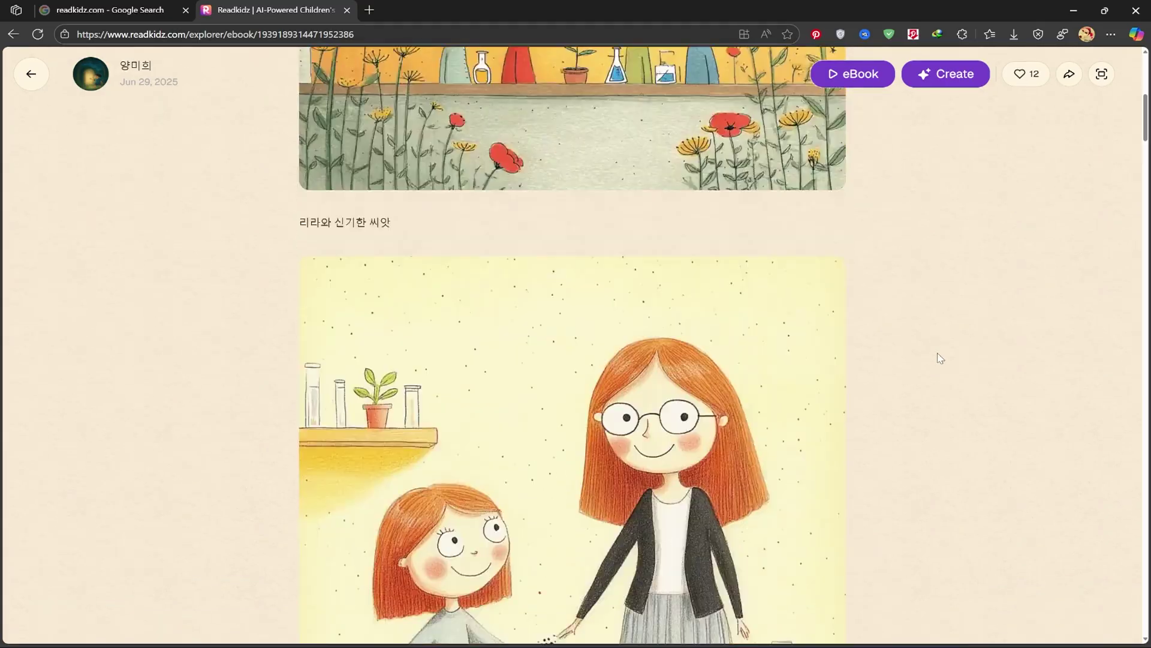
pyautogui.doubleClick(520, 82)
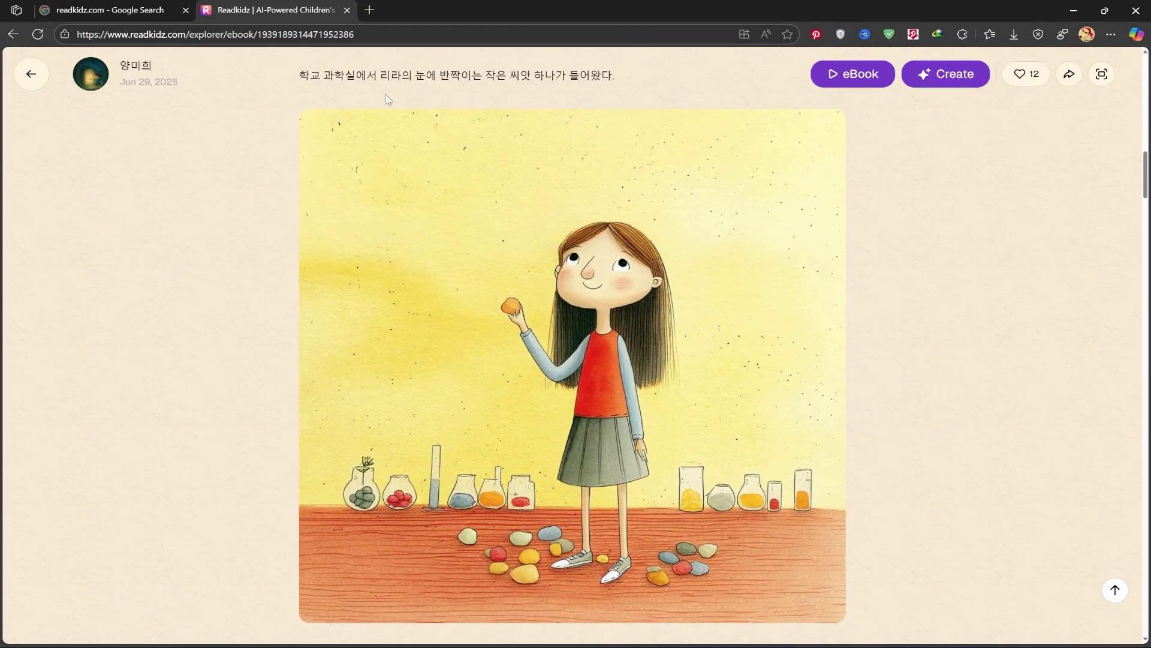
pyautogui.click(846, 75)
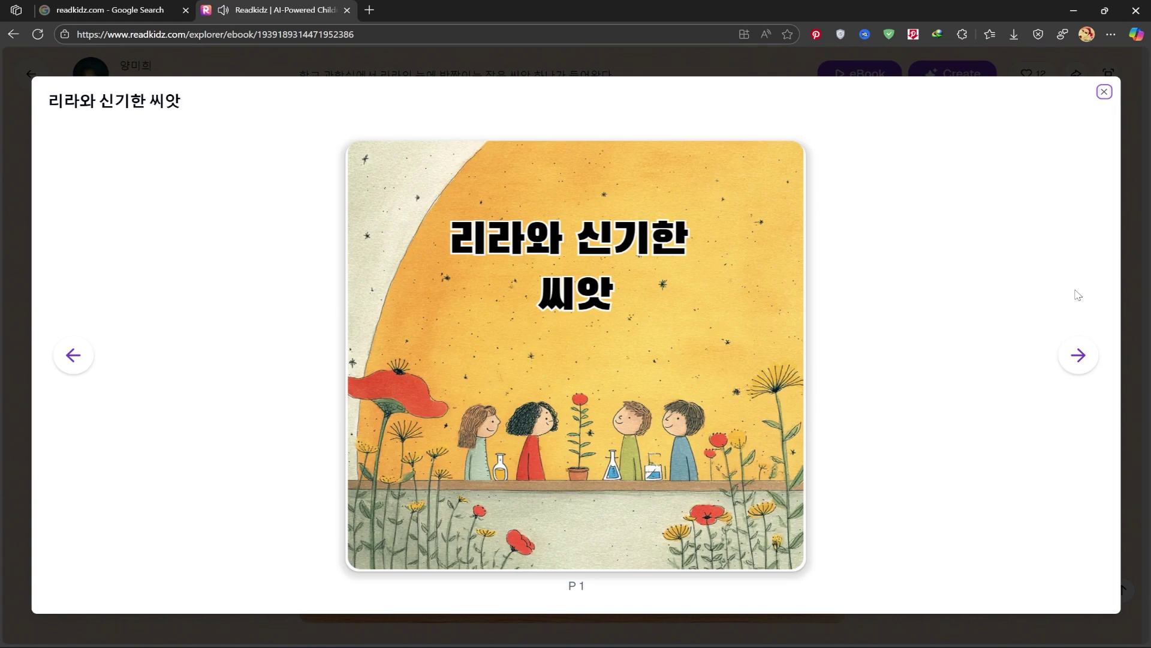
# Page through to pages 10–11, then close the reader and go back to the book listings.
pyautogui.click(1078, 354)
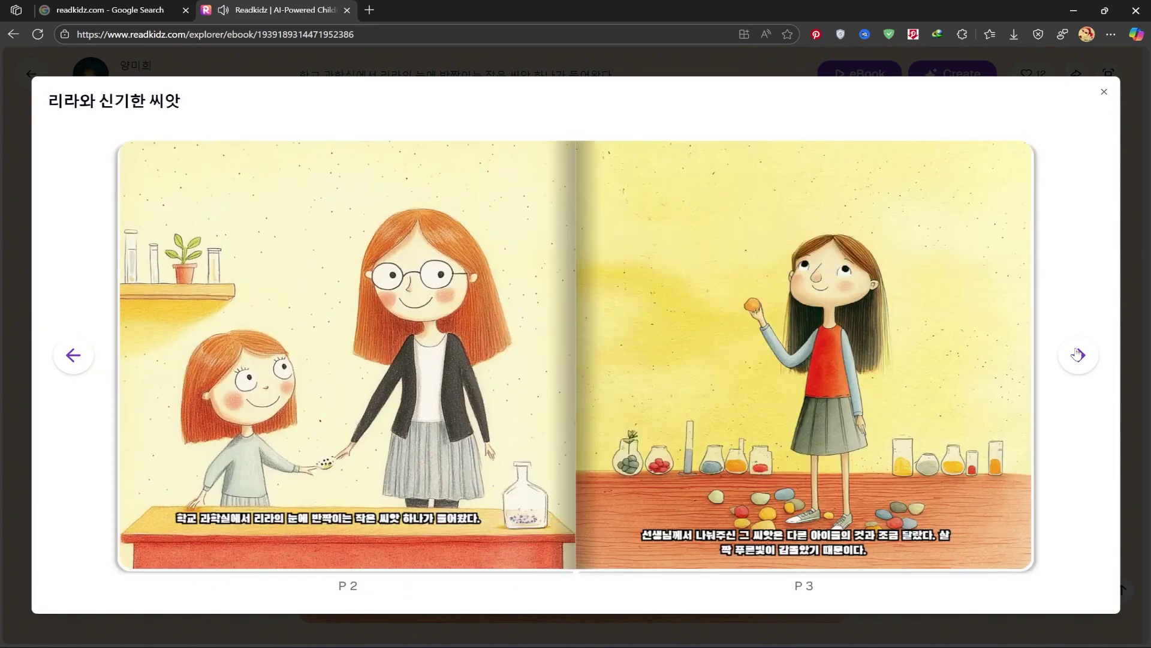
pyautogui.click(1077, 355)
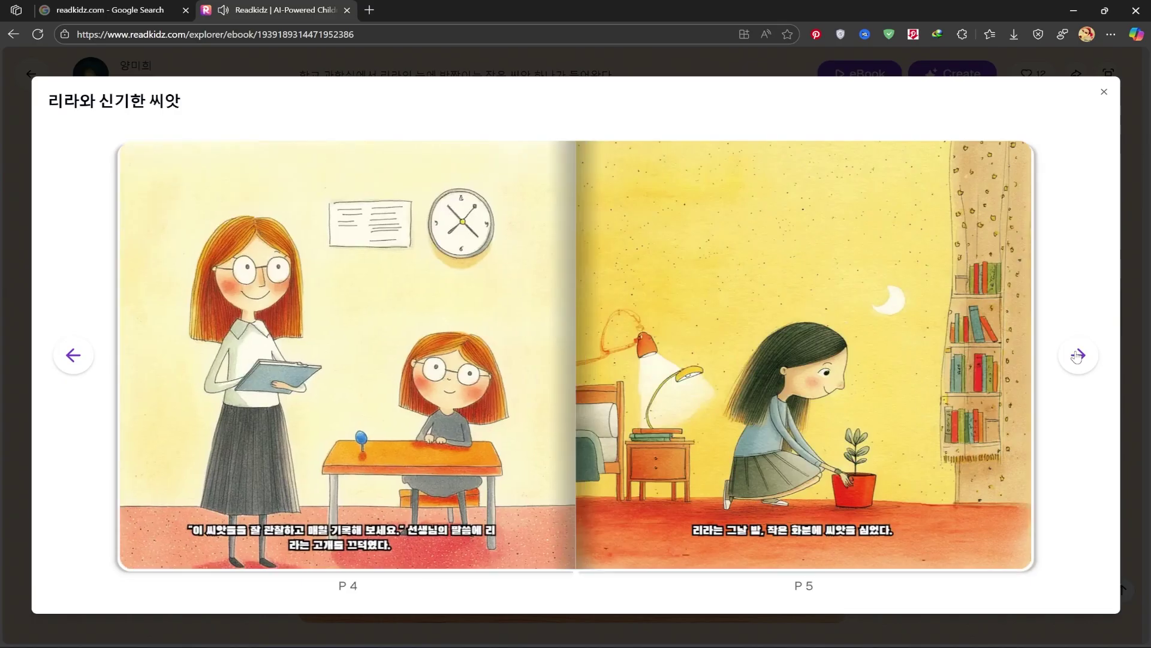
pyautogui.click(1078, 354)
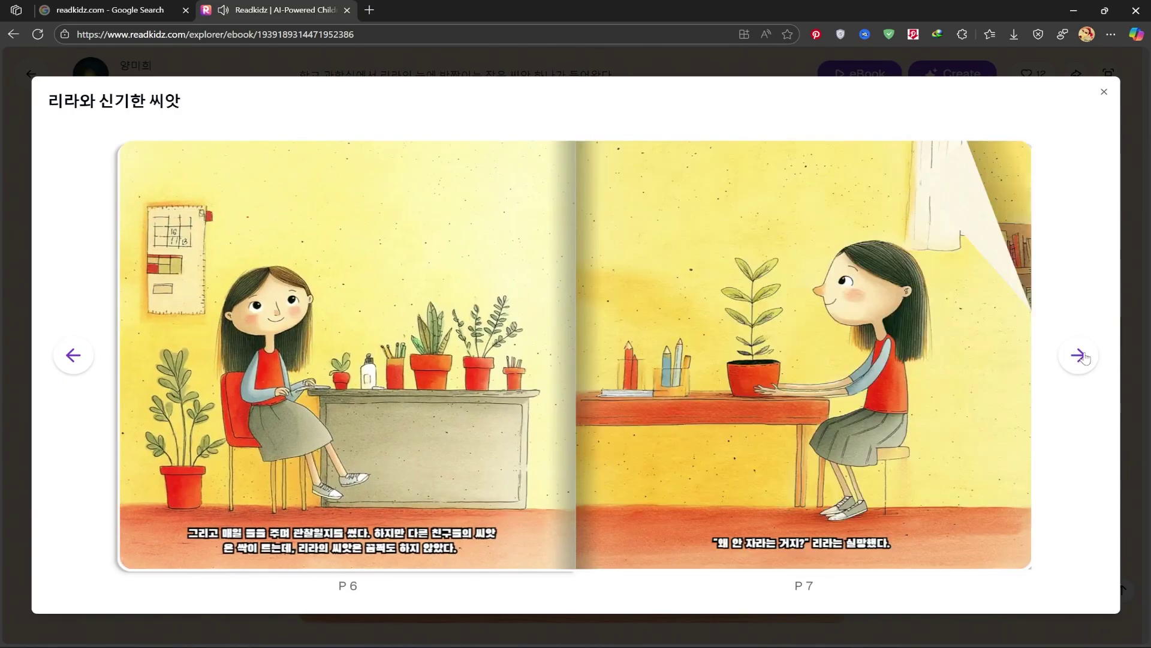
pyautogui.click(1084, 357)
pyautogui.click(1085, 356)
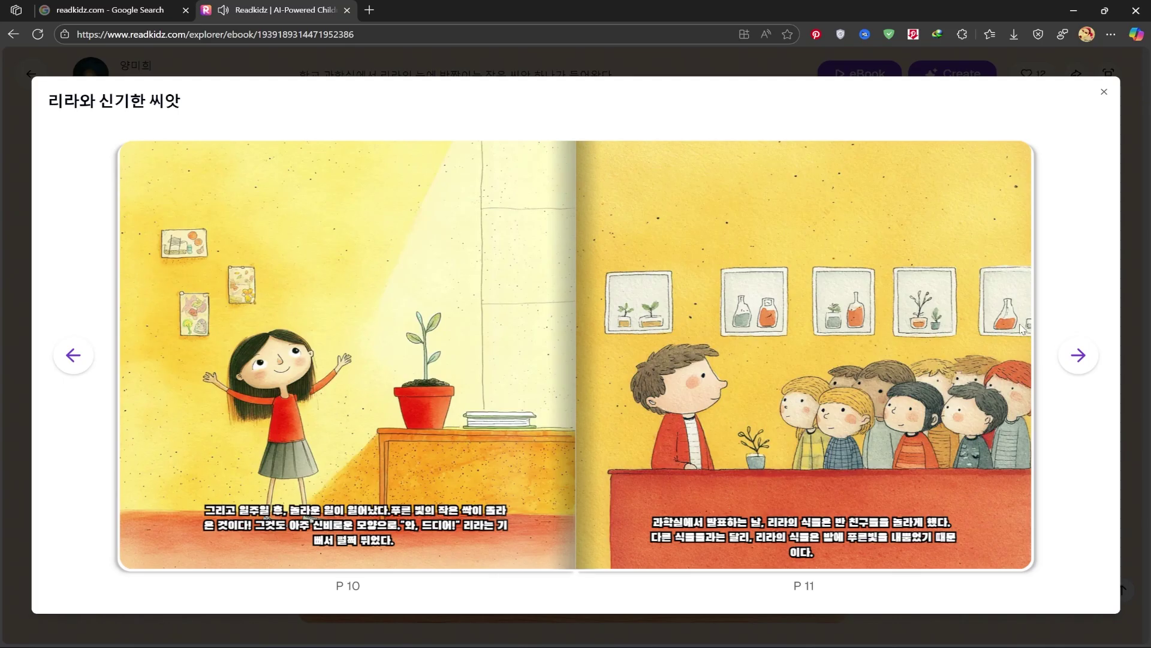
pyautogui.click(1104, 92)
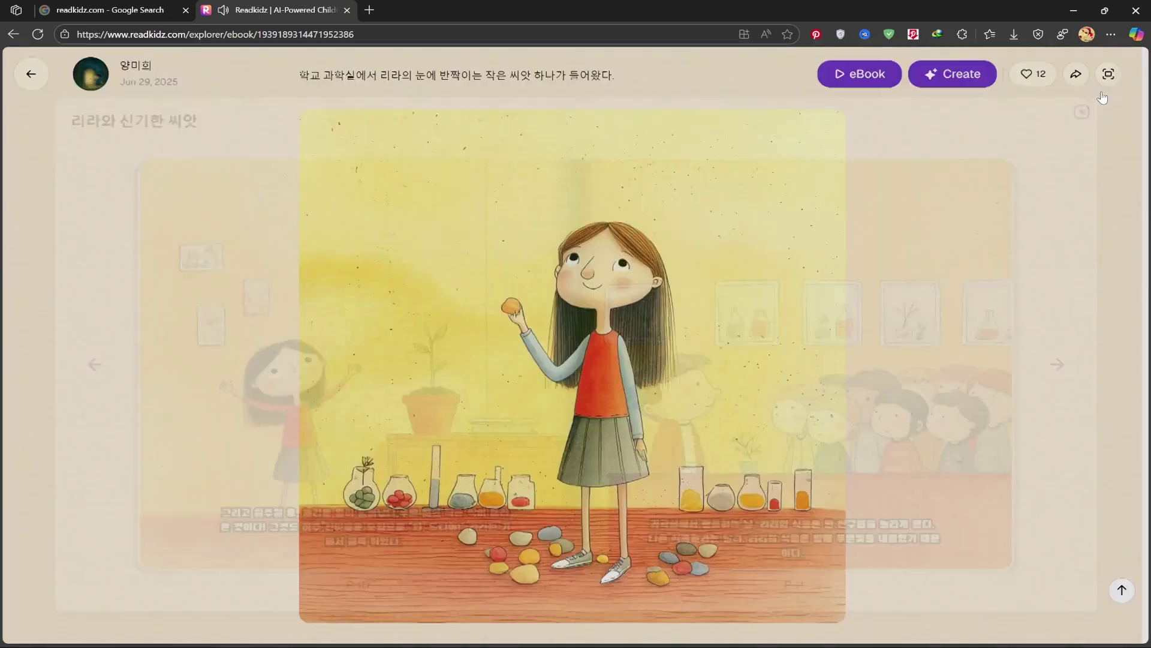
pyautogui.hotkey('alt', 'Left')
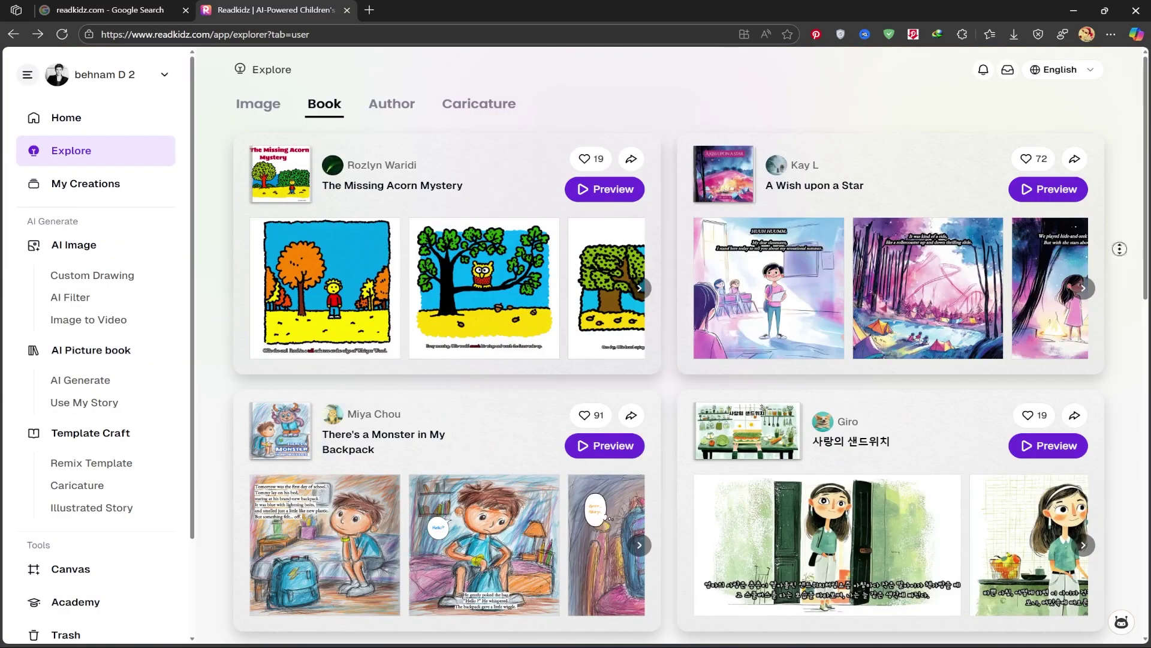
# Browse the Explore gallery's Author profiles, then its Caricature comics like "Peanut's Mystery Box".
pyautogui.click(391, 106)
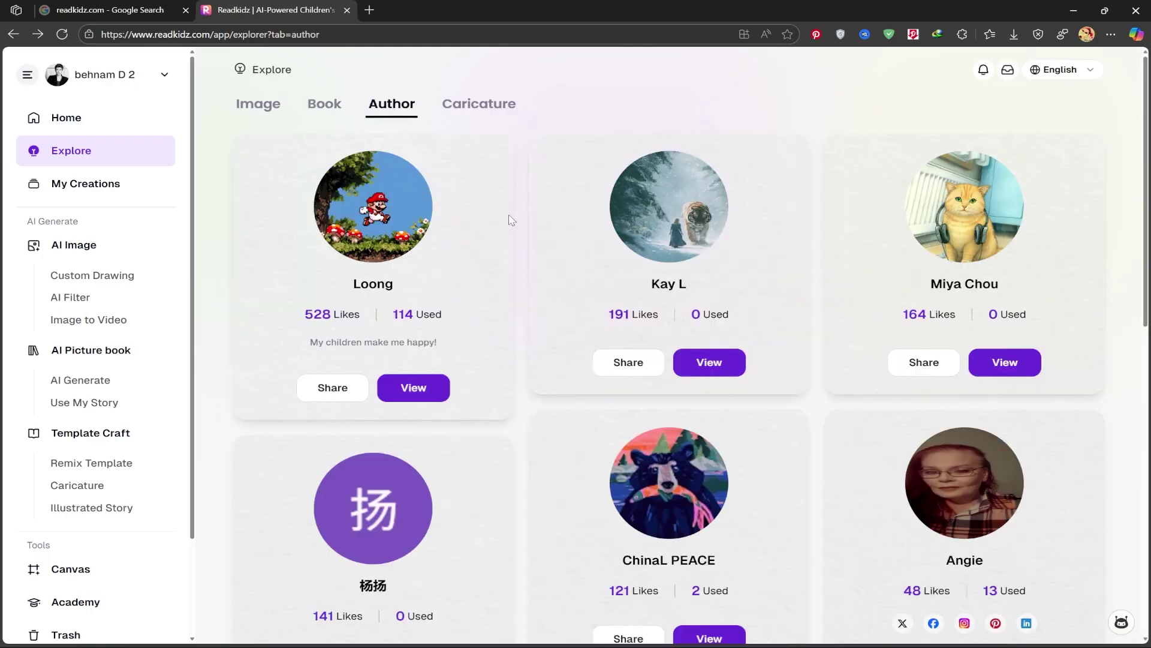
pyautogui.click(473, 109)
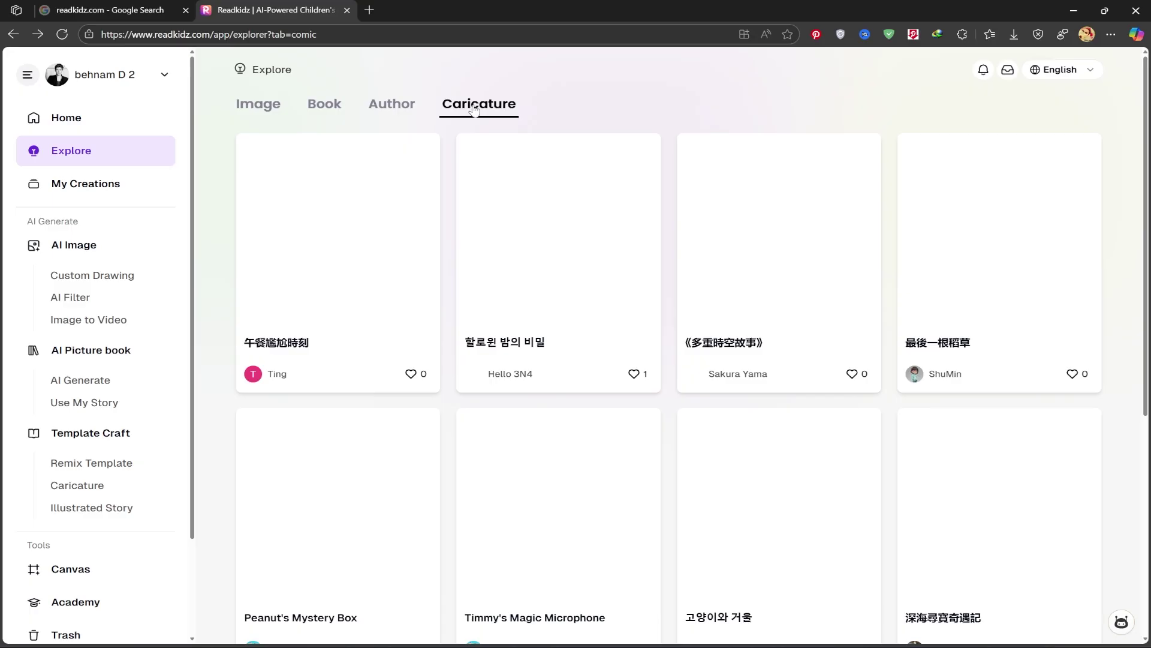